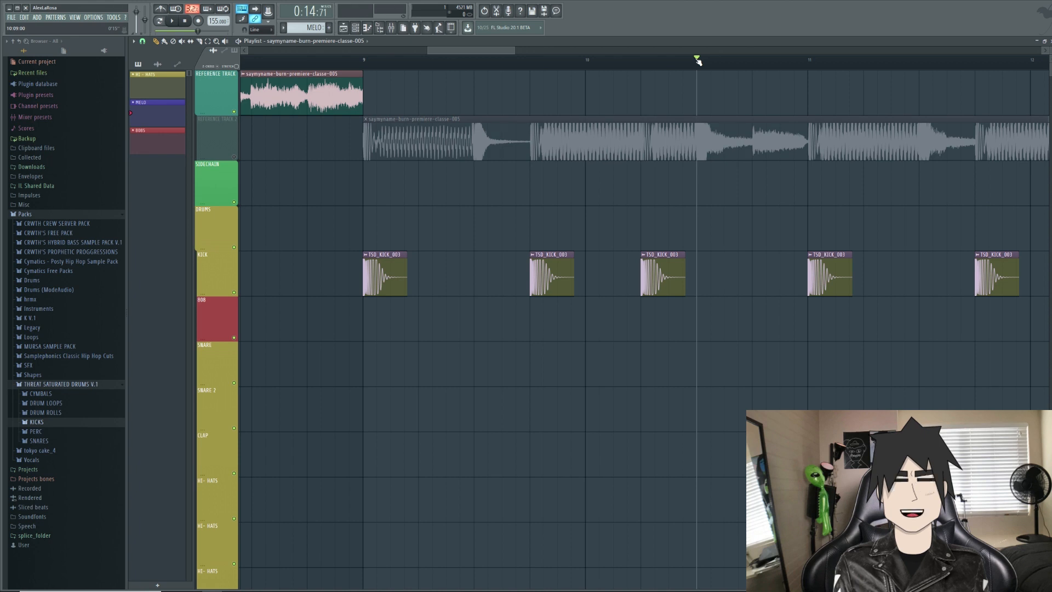
Step: Place TSD_SNARE_044 hits midway through bars 9 and 10, and layer TSD_SNARE_010 under the second hit on the Snare track
scroll(541, 236, down, 2)
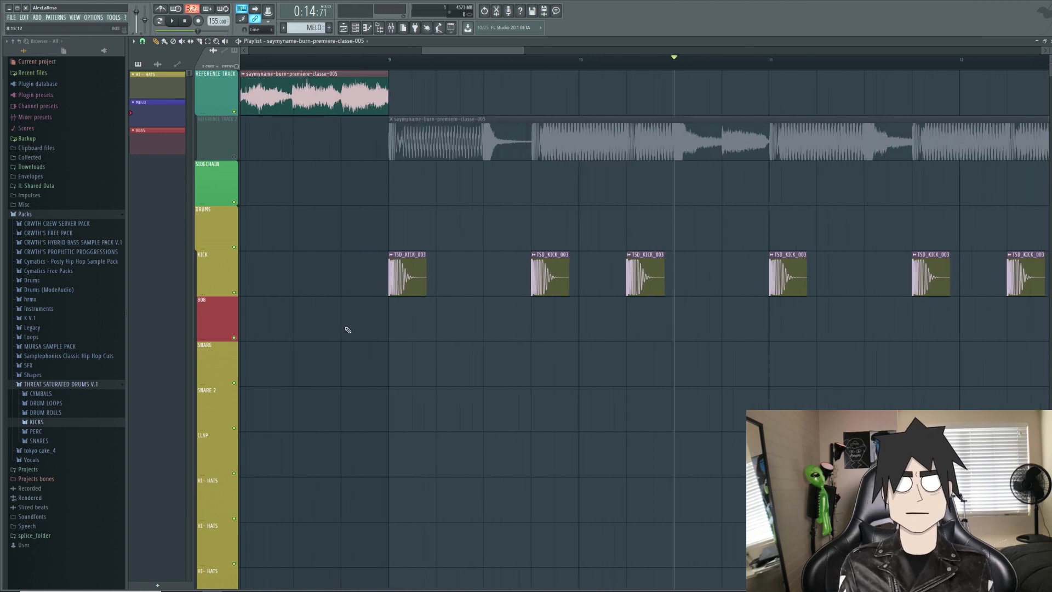
click(39, 441)
scroll(62, 448, down, 10)
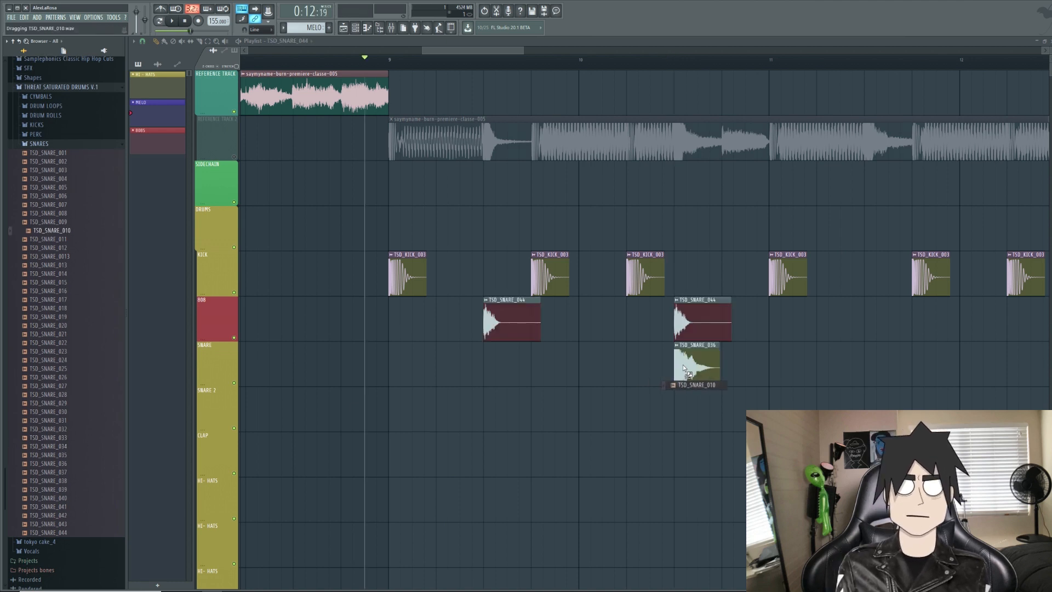
key(space)
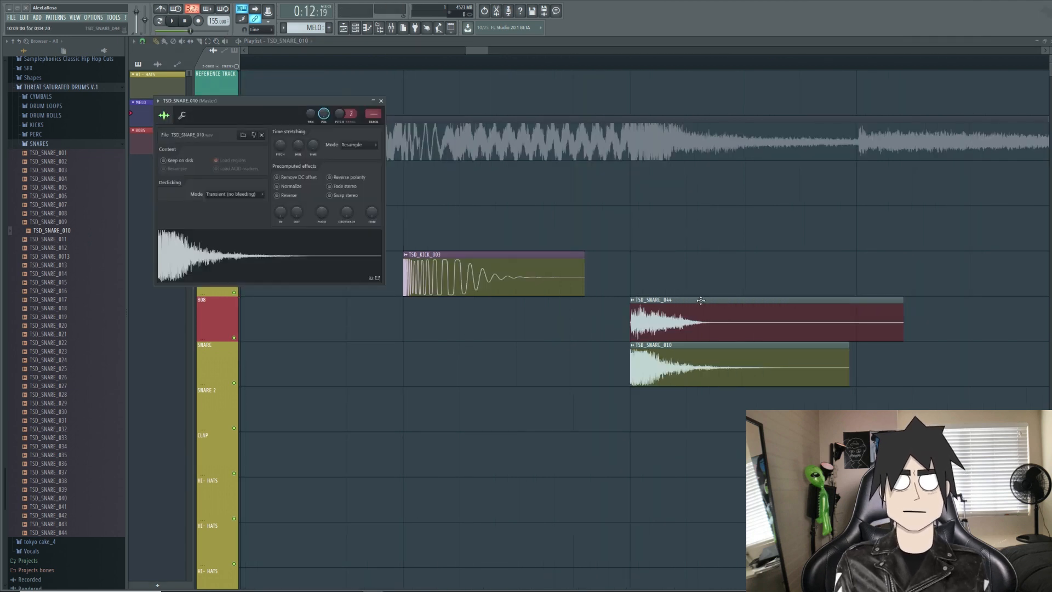
Step: Nudge TSD_SNARE_044 slightly ahead of TSD_SNARE_010 and repeat the layered snare hit in the following bars
scroll(701, 301, down, 4)
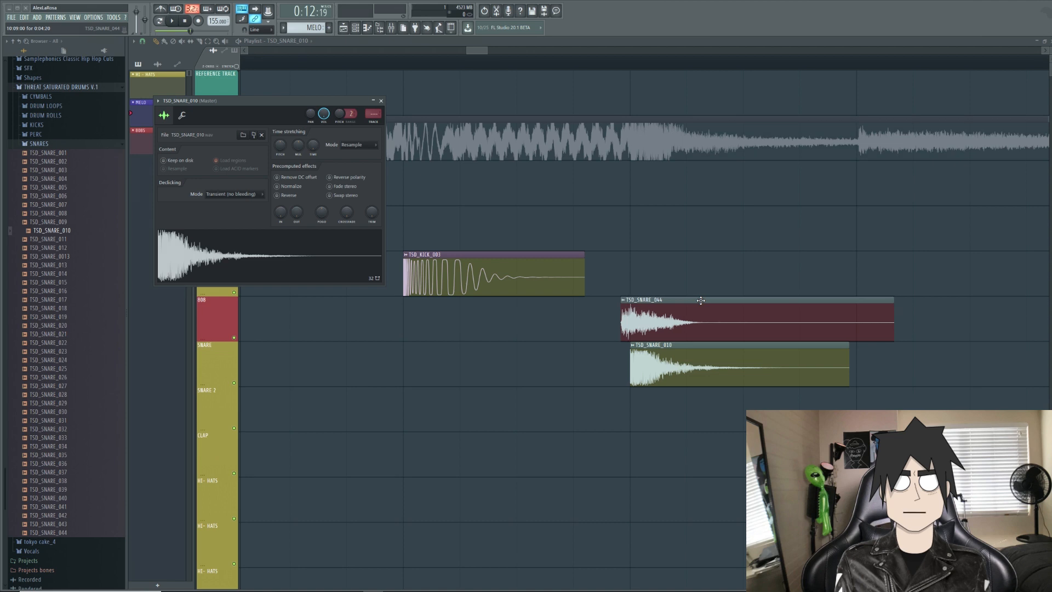
scroll(700, 300, down, 1)
ctrl+scroll(700, 300, down, 5)
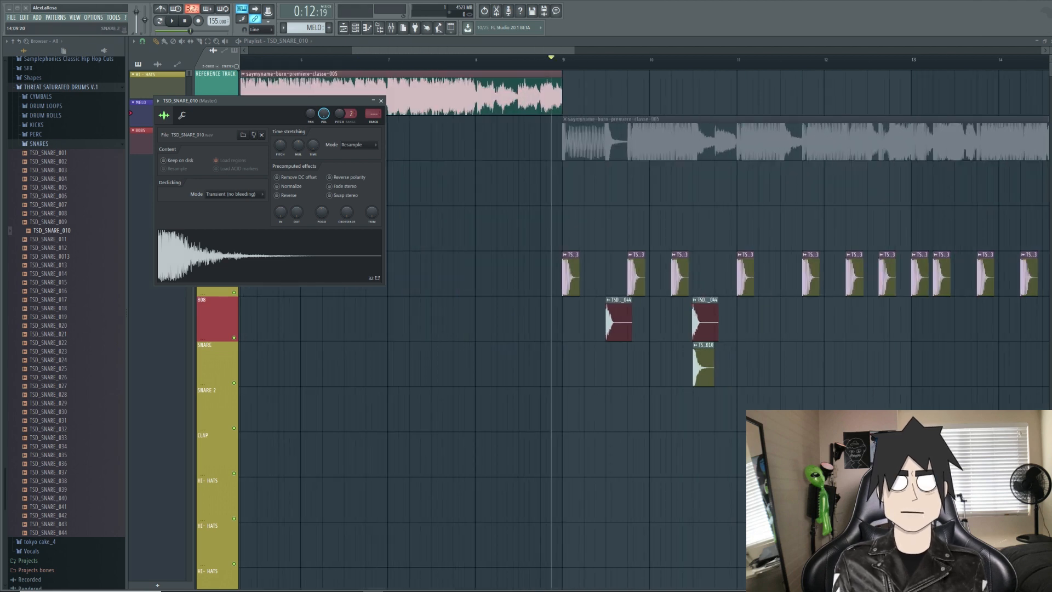
click(554, 62)
key(space)
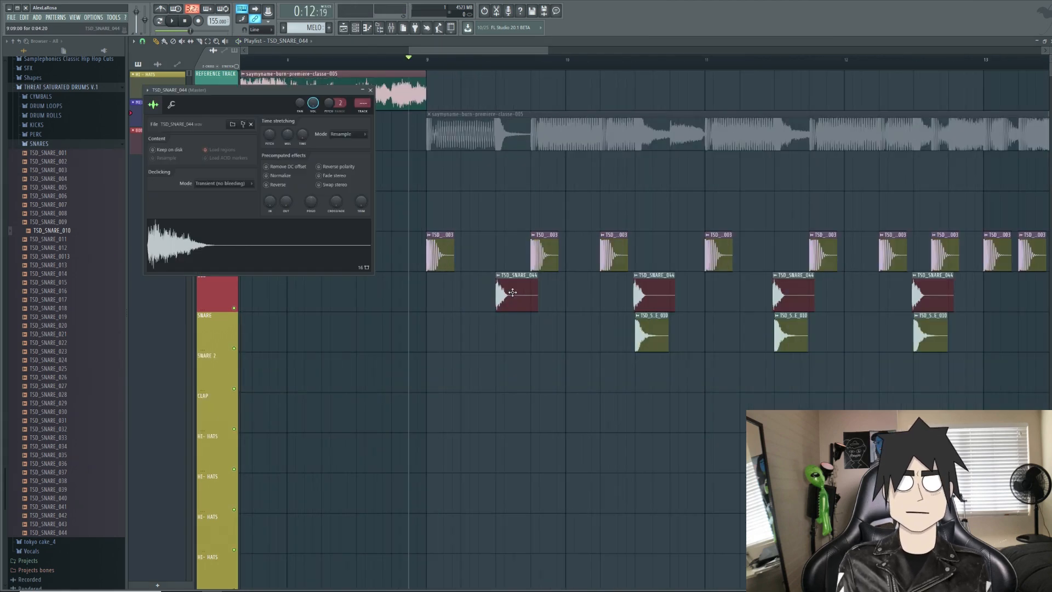
Step: Route the TSD_SNARE_044 channel to the CLAPS mixer track
click(390, 27)
right_click(326, 348)
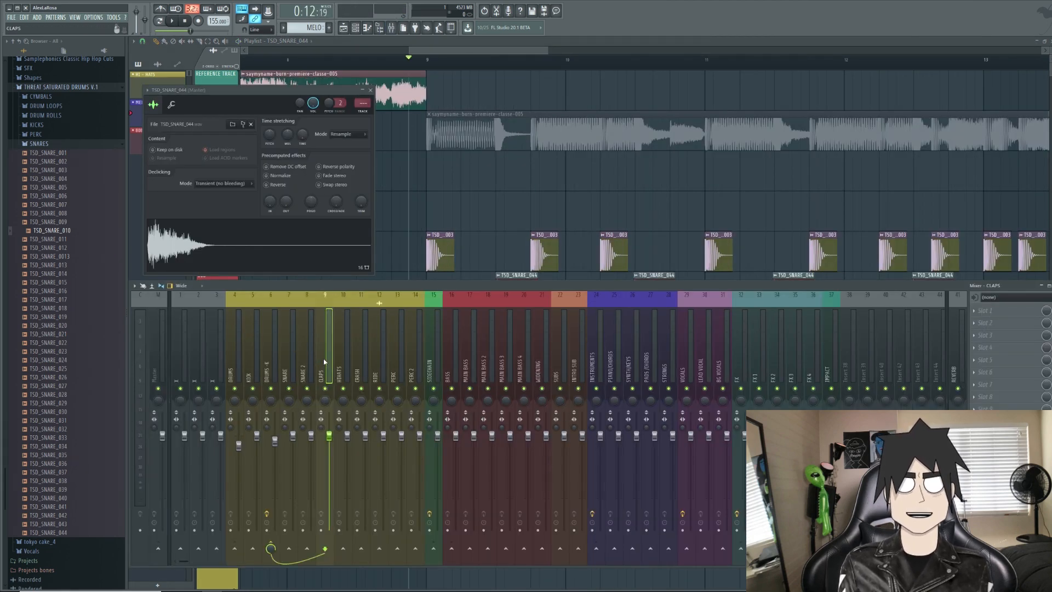
mouse_move(405, 362)
click(436, 360)
key(F12)
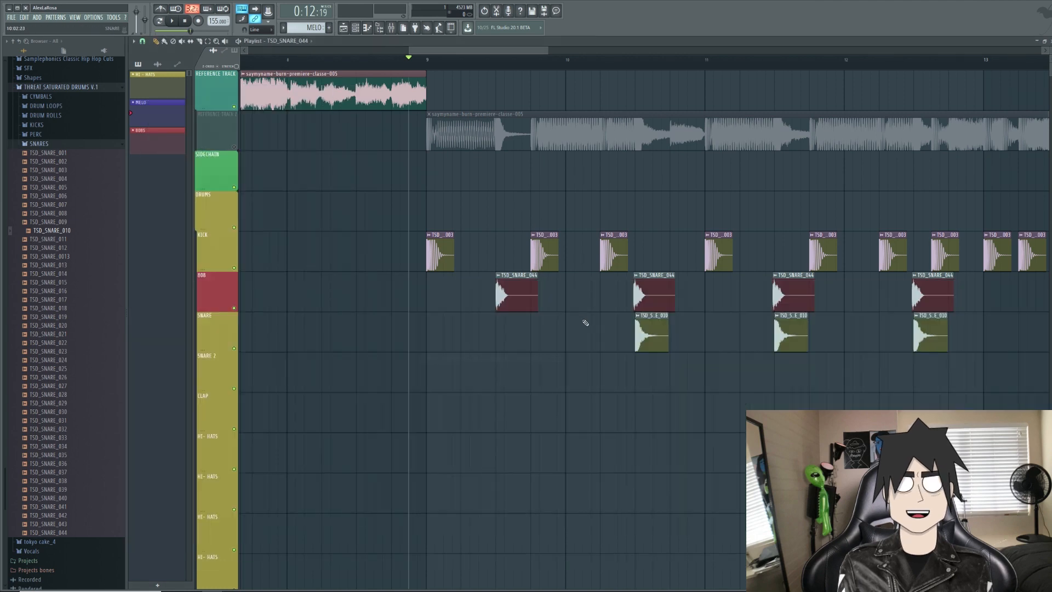
Step: Route the TSD_SNARE_010 channel to the SNARE mixer track
double_click(654, 327)
click(398, 31)
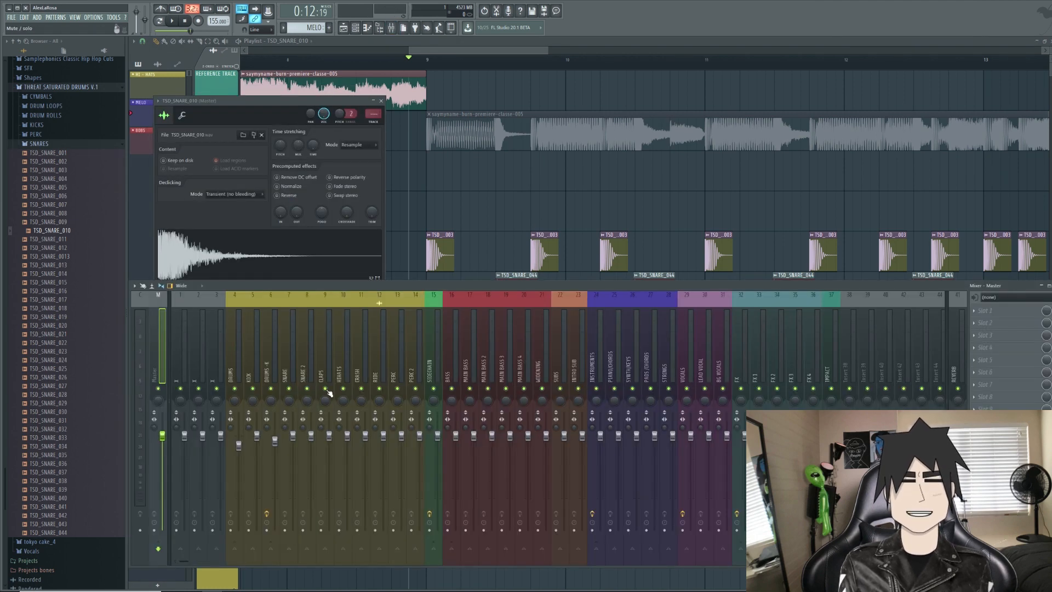
right_click(296, 295)
mouse_move(372, 358)
click(406, 359)
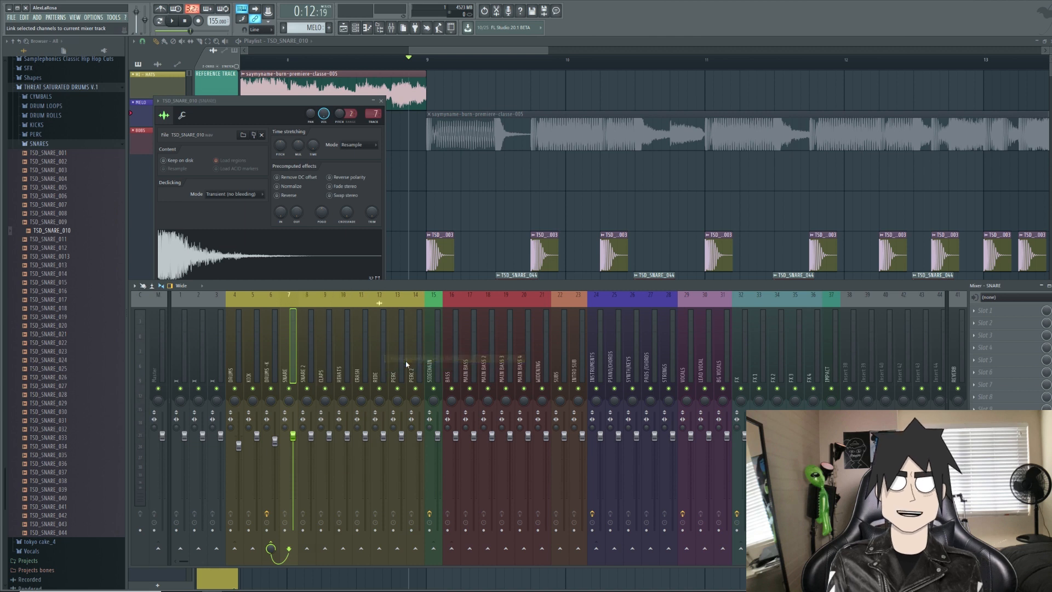
Step: Load Fruity Reeverb 2 into effect slot 3 of the SNARE mixer track
click(980, 335)
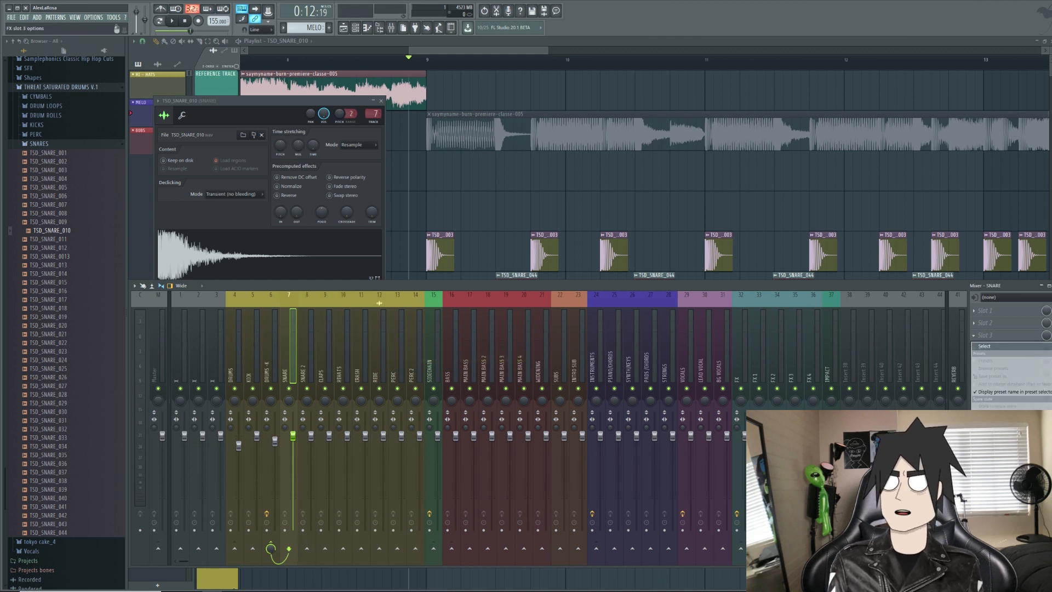
click(985, 346)
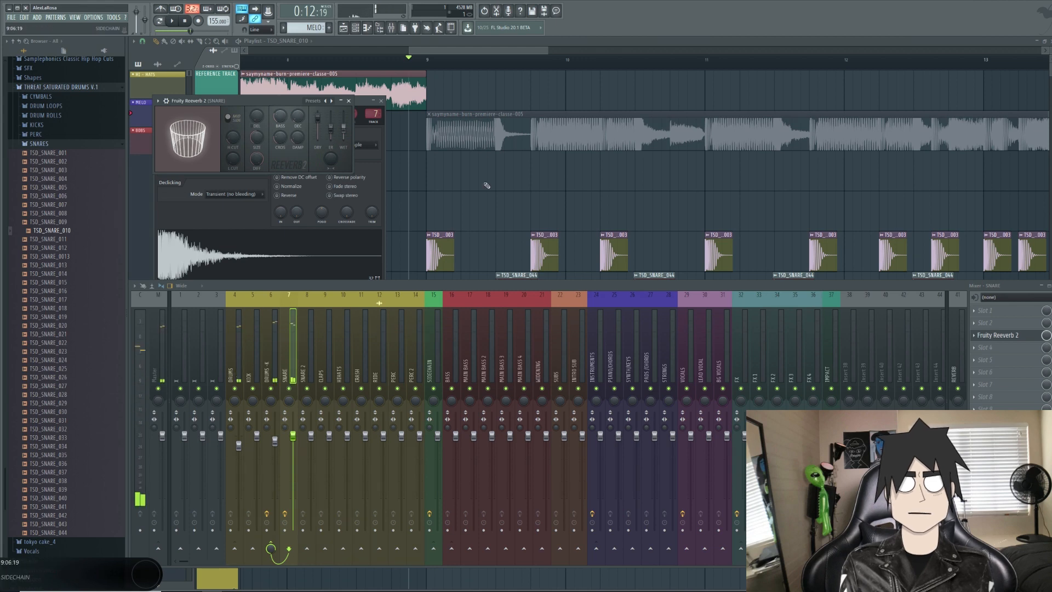
key(F5)
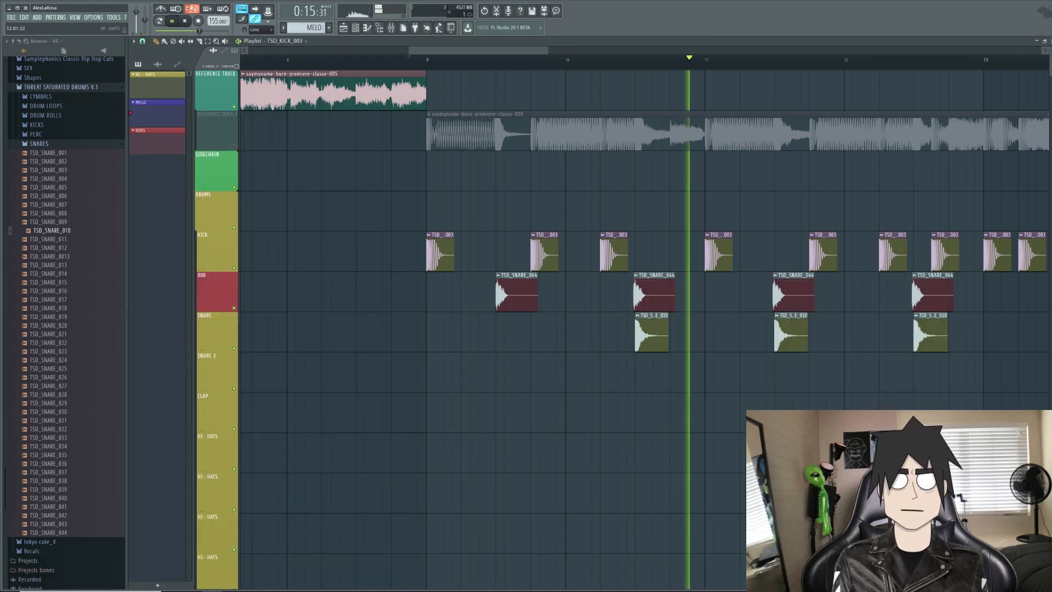
Step: Lower the DRUMS-K mixer track to about 62% (-9.4 dB) and reduce the KICK track's volume slightly during playback
click(391, 28)
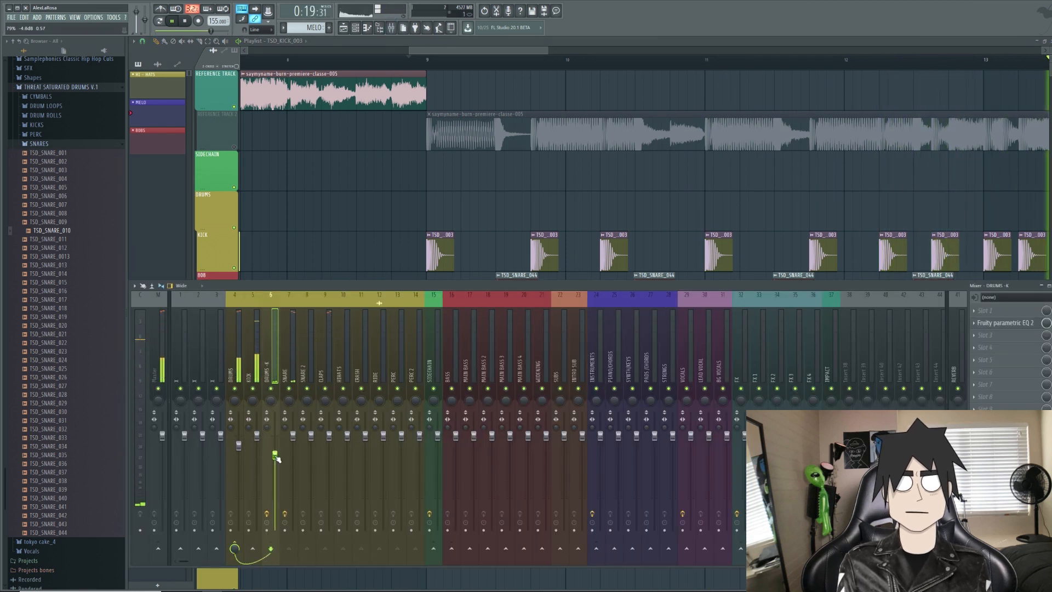
drag(274, 453, 275, 472)
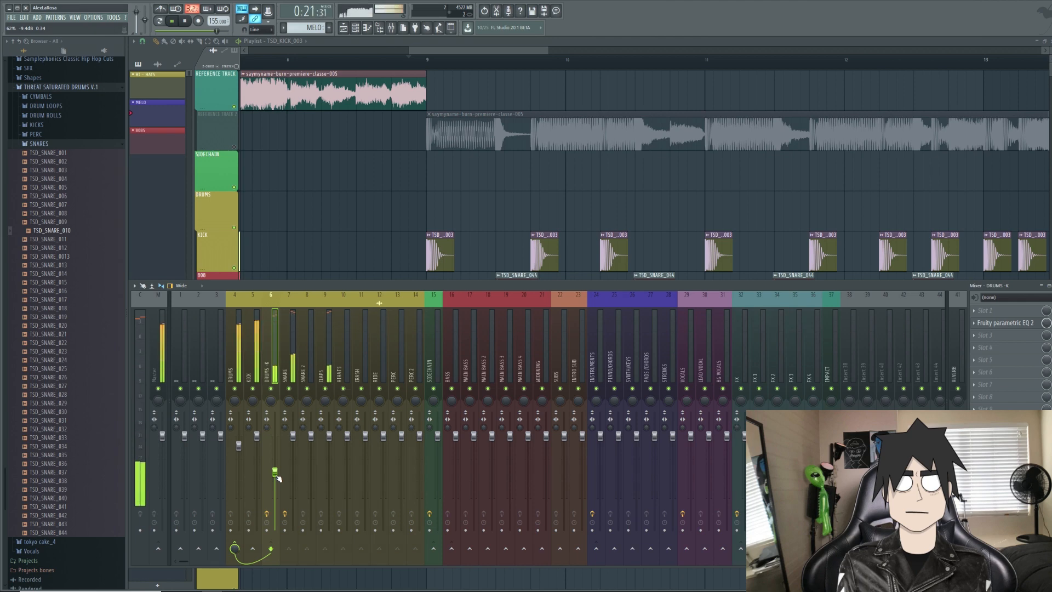
drag(256, 434, 256, 440)
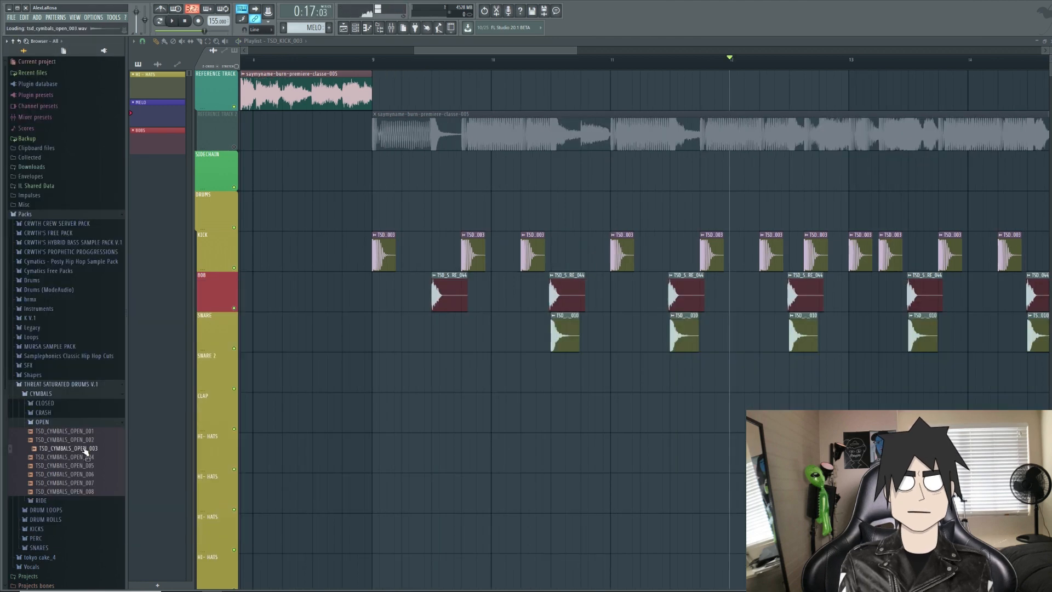
Step: Place TSD_CYMBALS_OPEN_001 on the Snare 2 track at the last beat of bar 10 and time-stretch it shorter
click(85, 433)
drag(516, 417, 582, 375)
scroll(751, 368, up, 6)
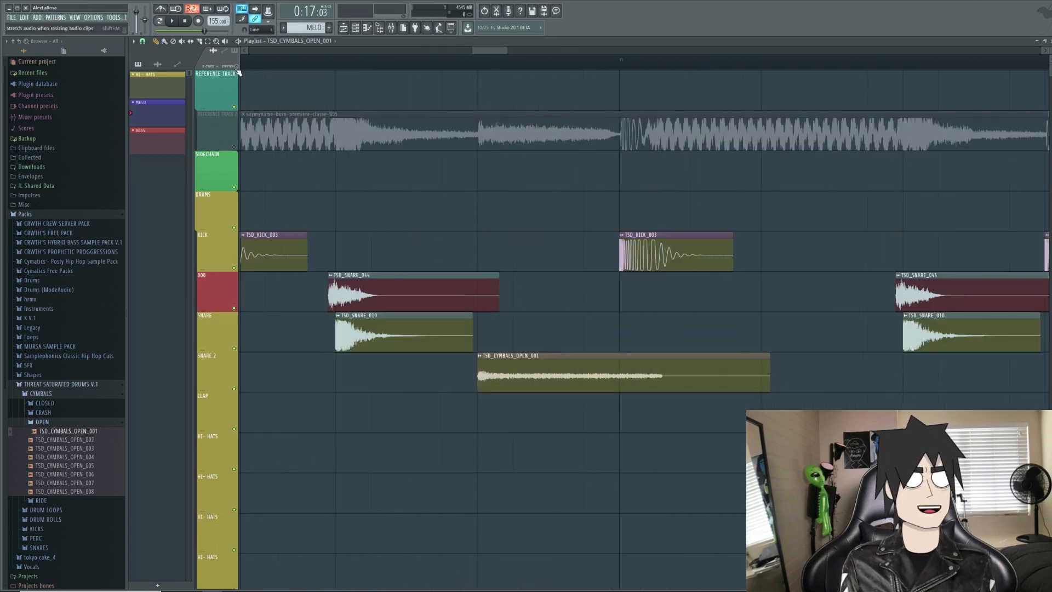
drag(770, 369, 698, 368)
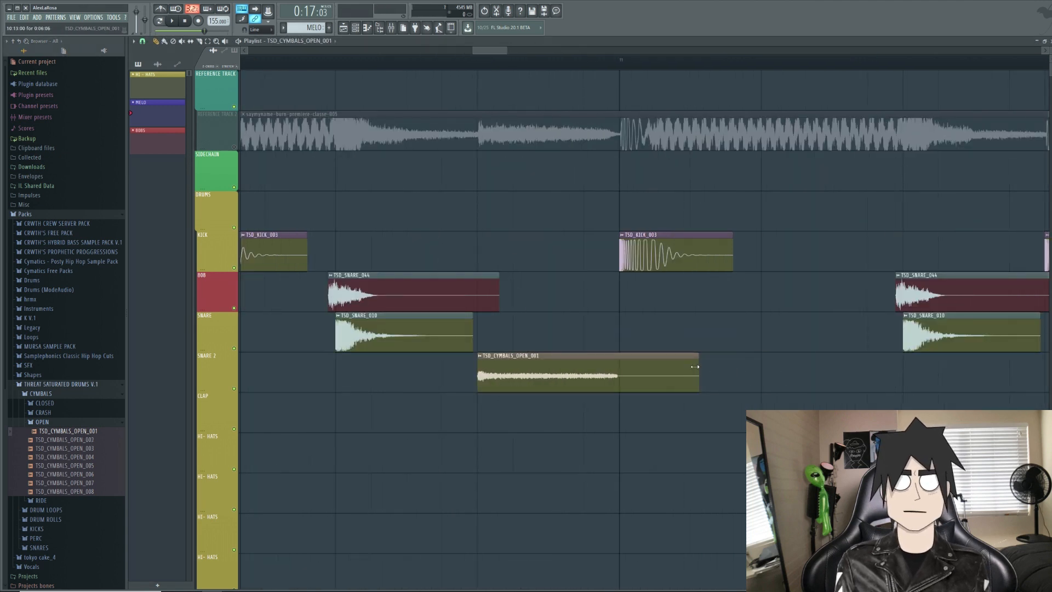
Step: Listen to the open cymbal within the drum pattern and open its channel settings and the mixer
double_click(496, 373)
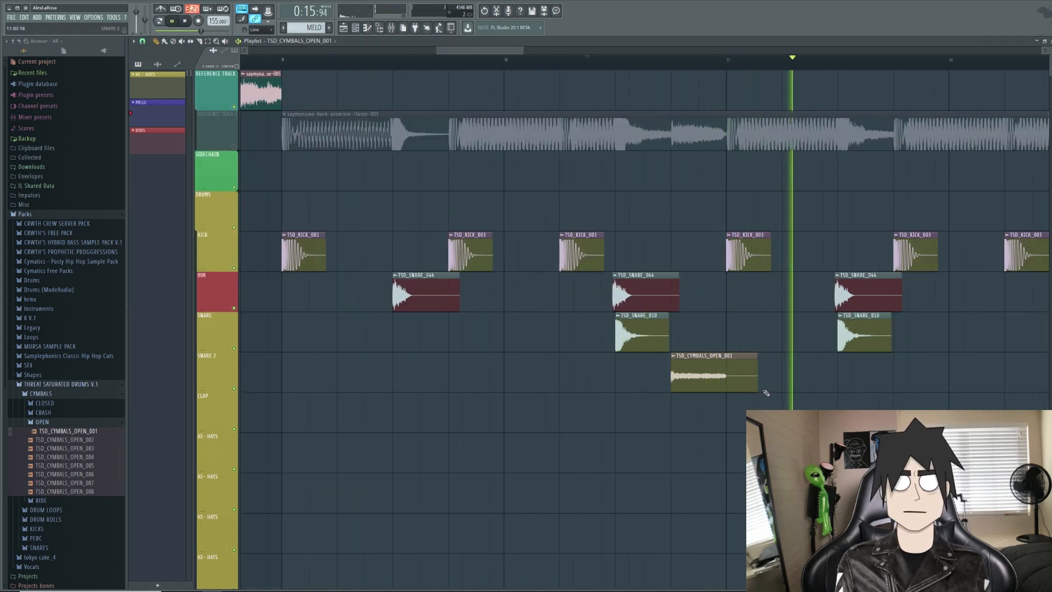
scroll(719, 381, down, 2)
key(space)
double_click(718, 377)
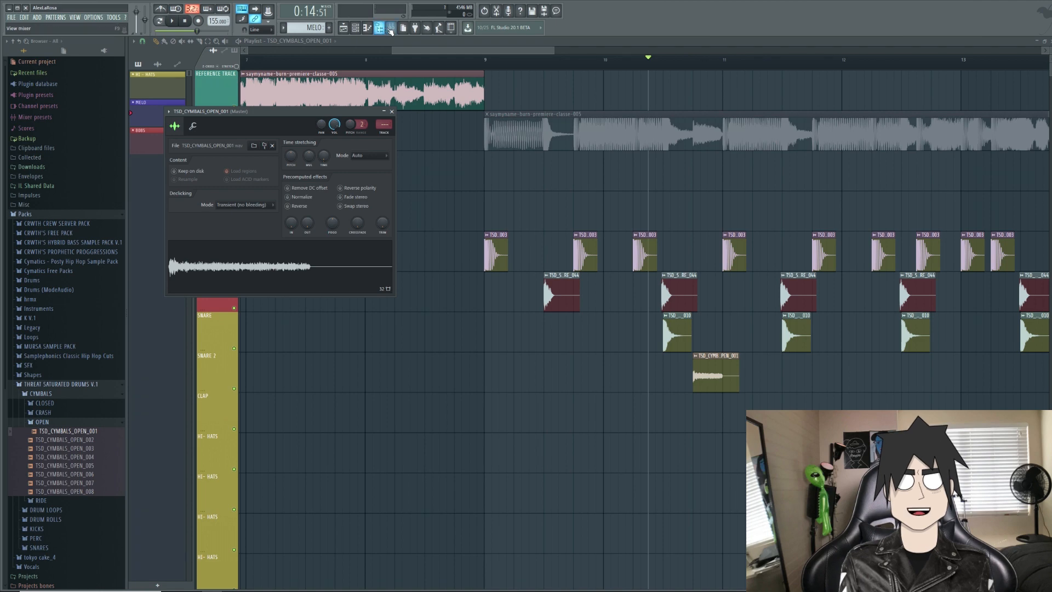
key(F9)
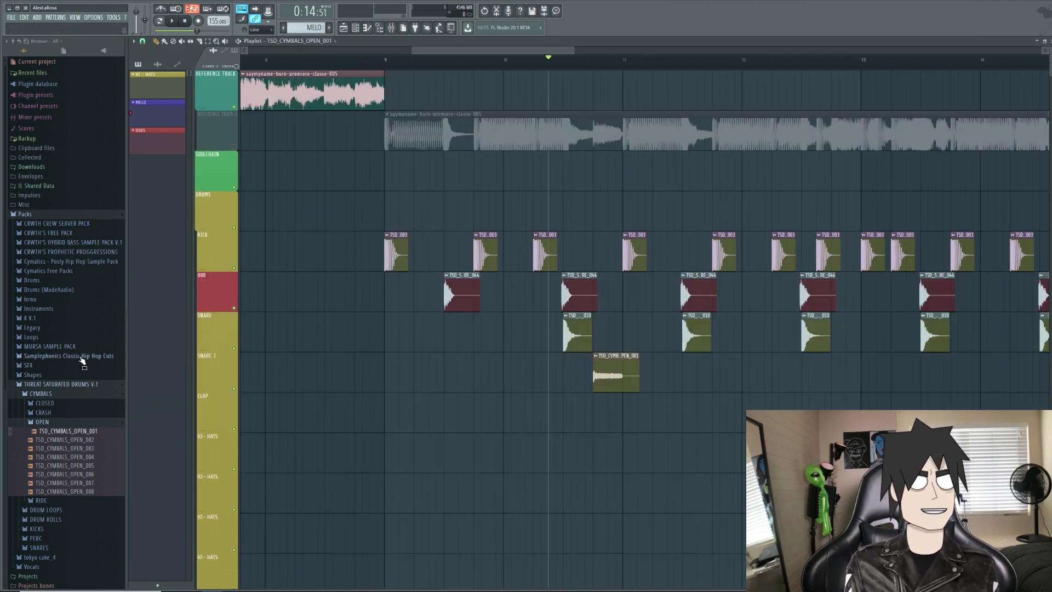
Step: Place Cymatics - Pryda Style Snare 1 on the Snare 2 track at the last beat of bar 12, cut off at bar 13
click(79, 271)
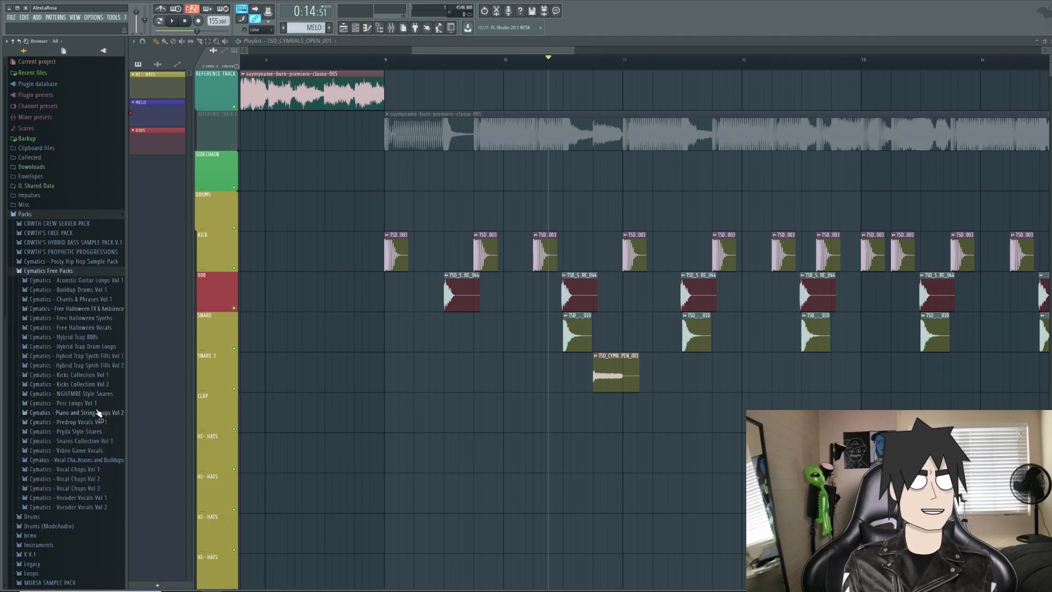
drag(558, 347, 559, 438)
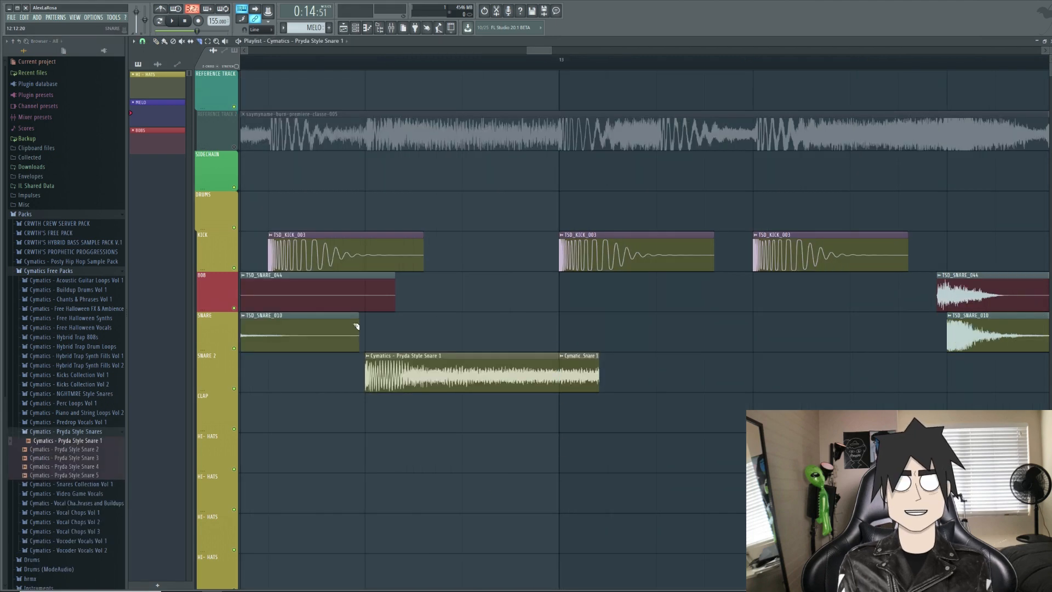
right_click(584, 377)
scroll(693, 336, down, 5)
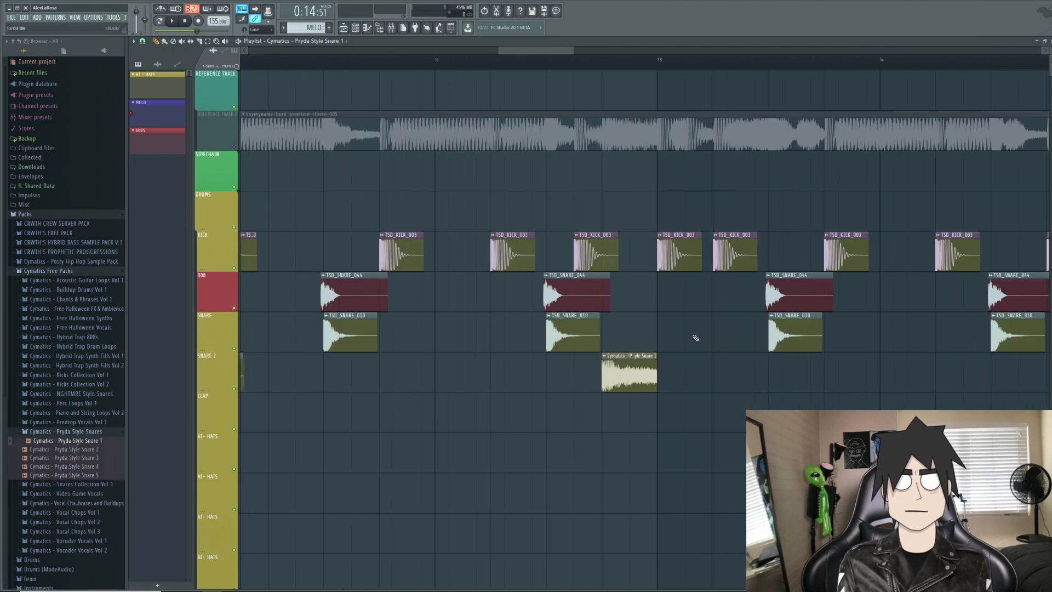
Step: Double the first TSD_SNARE_044 hit and move the snare and cymbal layers down to clear the 808 track
scroll(794, 326, down, 4)
key(space)
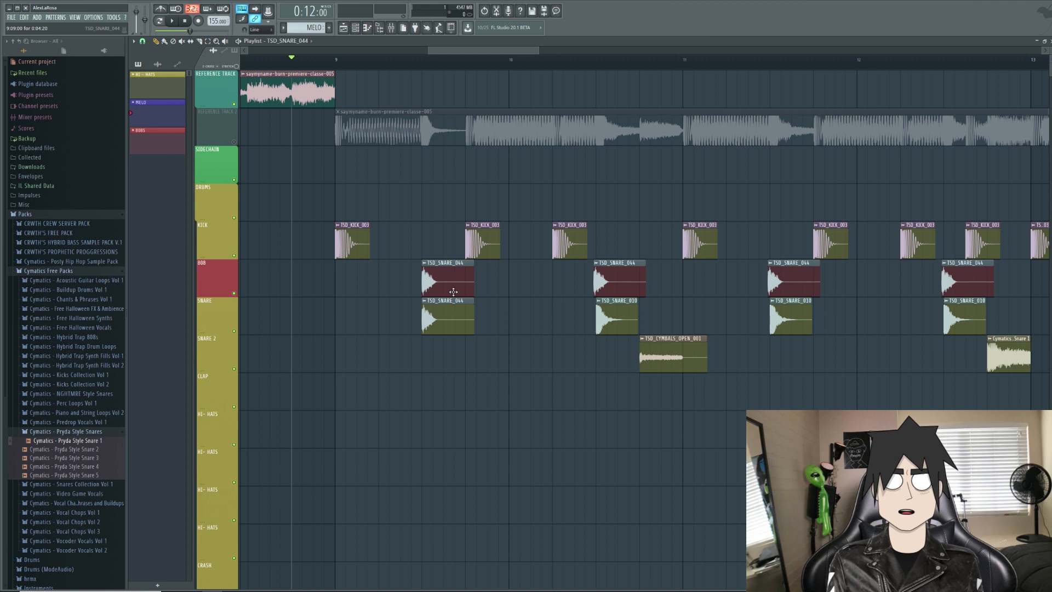
key(space)
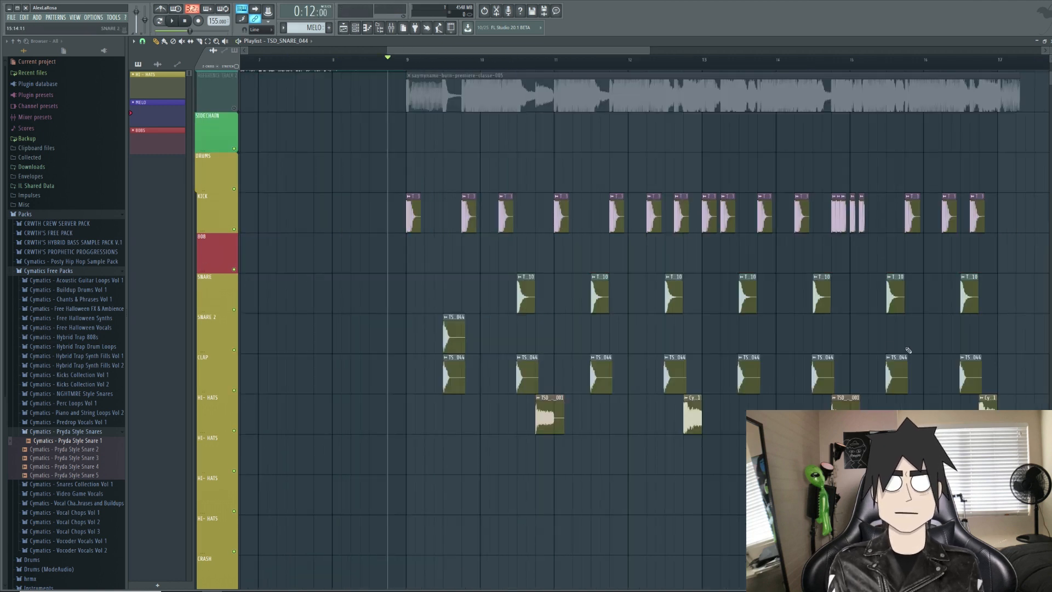
Step: Audition the 808s in CRWTH's Hybrid Bass Sample Pack V.1 and place CRWTH - 808 - ULTRA DEEP - F# on the 808 track
click(92, 432)
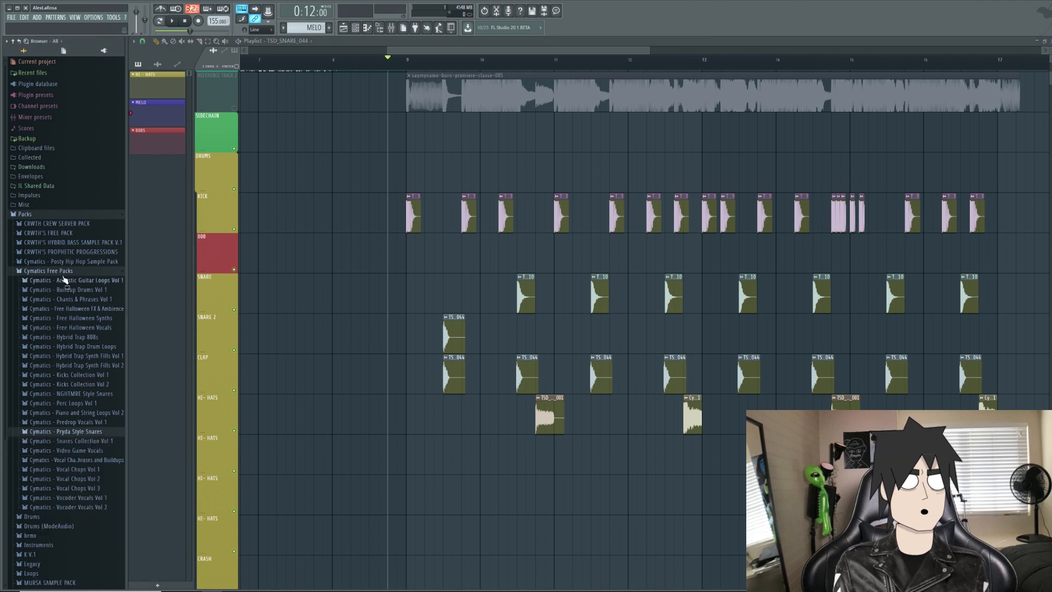
click(69, 272)
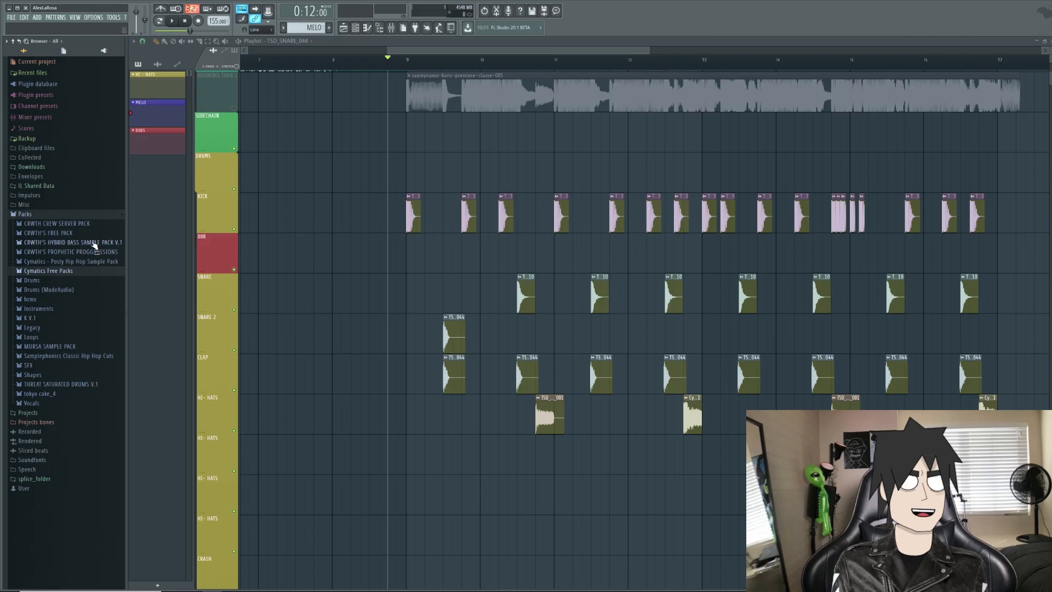
click(72, 242)
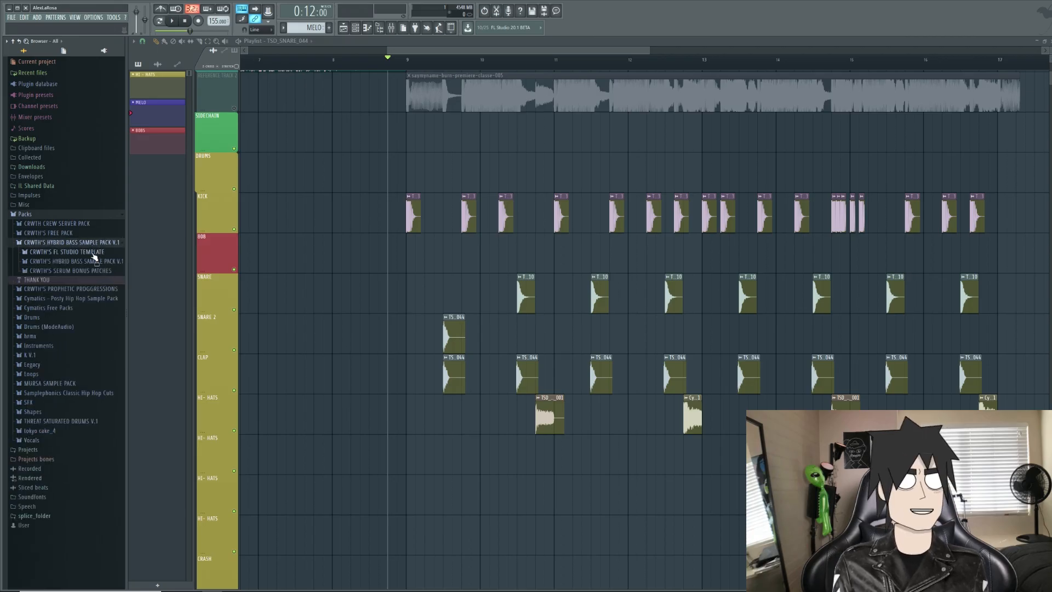
click(95, 262)
click(41, 271)
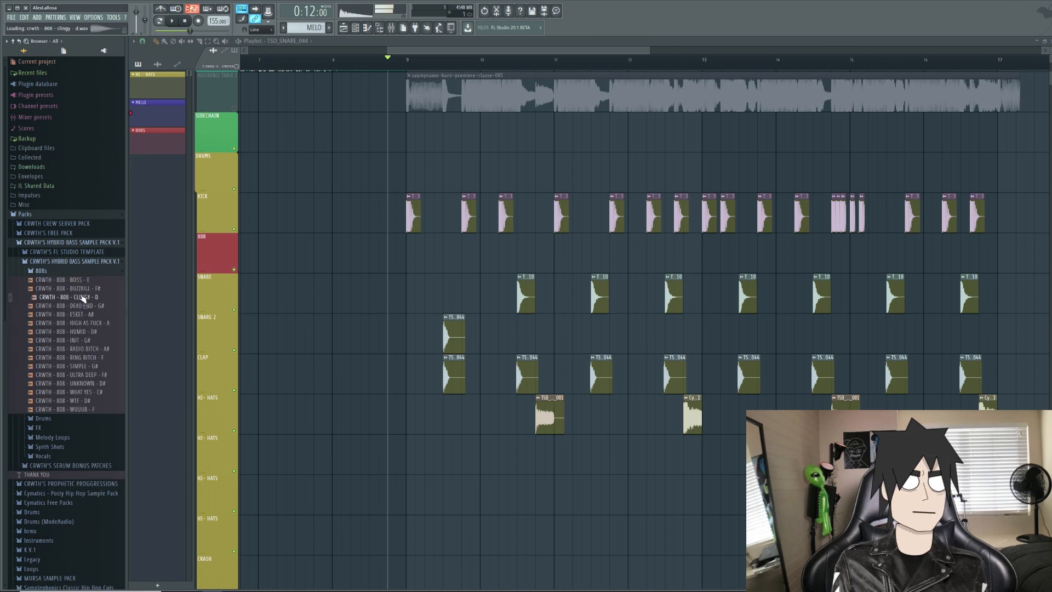
click(87, 314)
click(89, 329)
drag(554, 262, 523, 262)
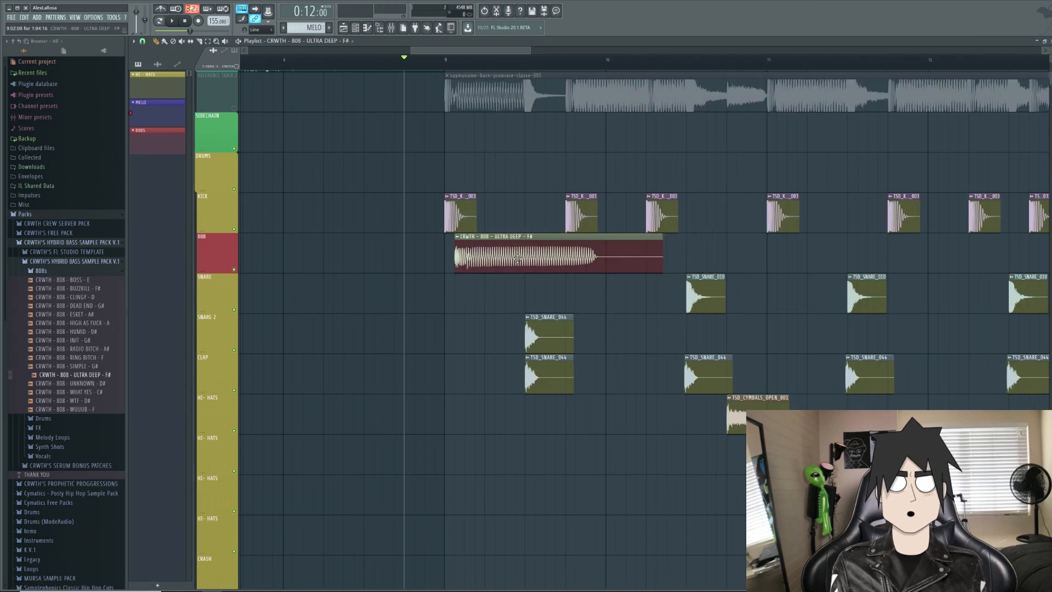
Step: Align the 808 clip with the start of bar 9 and insert an empty playlist track above the 808 track
scroll(525, 263, up, 3)
double_click(452, 268)
key(Escape)
right_click(218, 257)
click(244, 362)
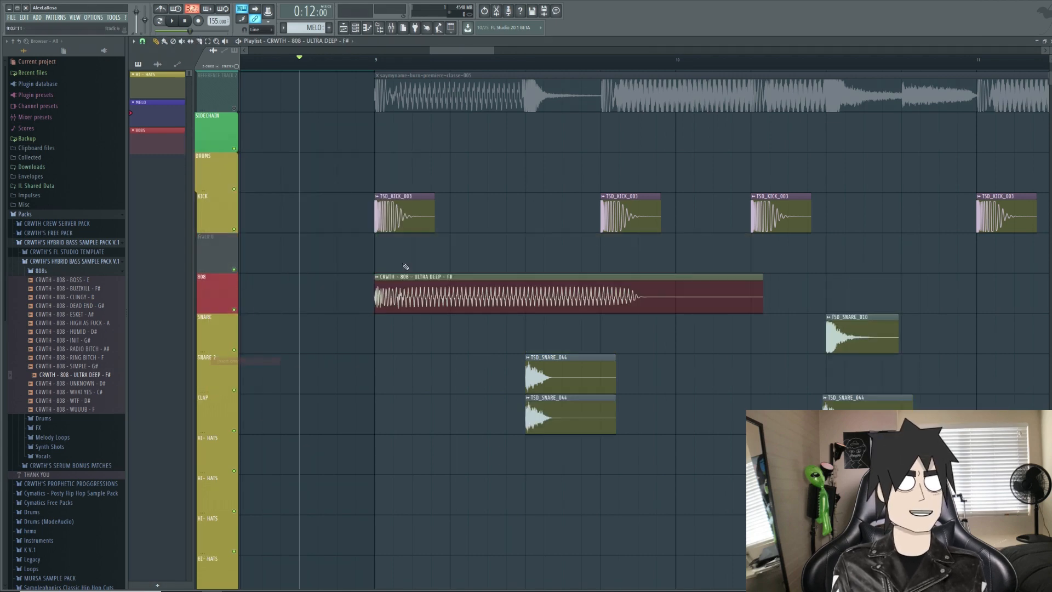
Step: Route the ULTRA DEEP 808 channel to the INTRO SUB mixer track and load Fruity Balance into effect slot 2
double_click(405, 290)
click(391, 29)
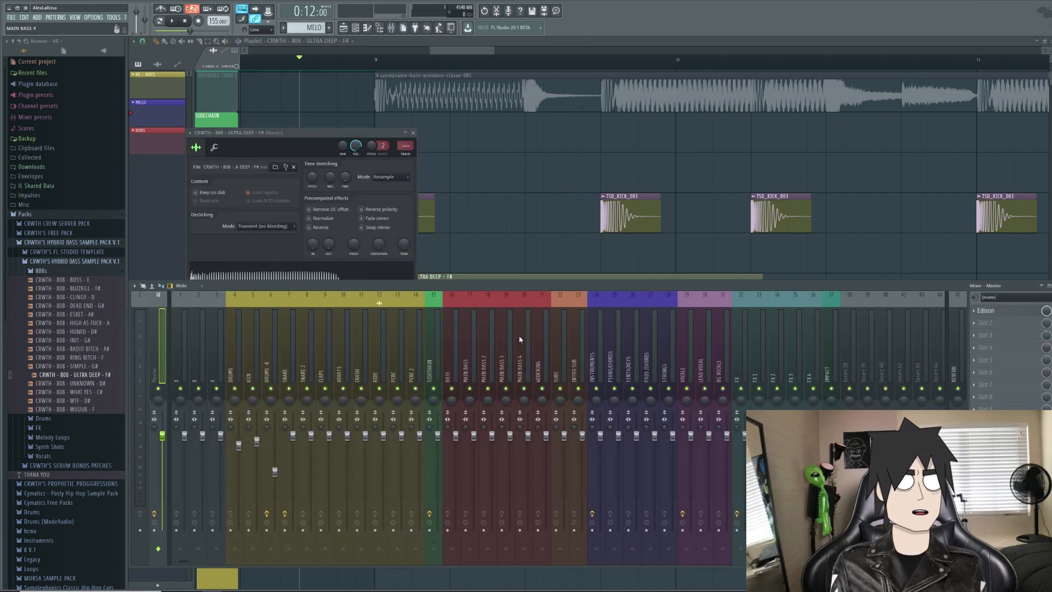
click(578, 339)
right_click(582, 291)
click(682, 359)
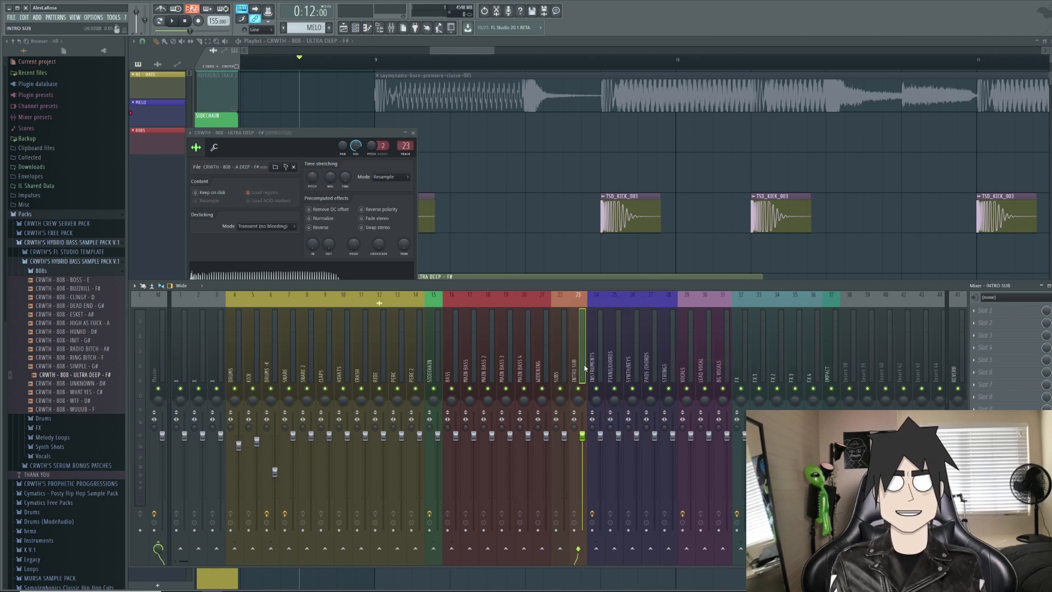
click(983, 323)
click(984, 333)
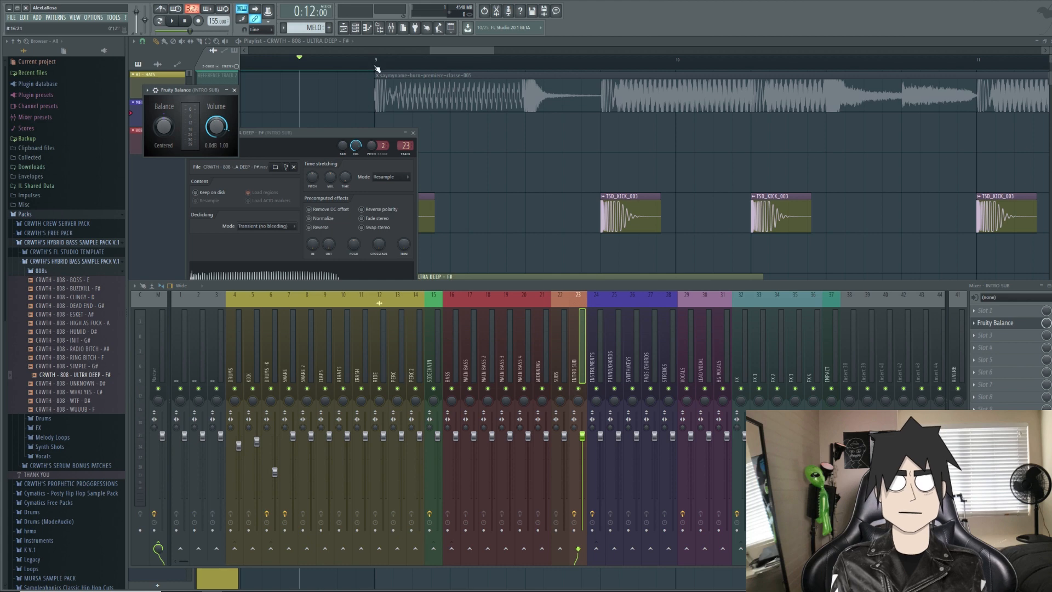
Step: Create an automation clip for Fruity Balance's volume on INTRO SUB, spanning the first kick at bar 9
key(F12)
drag(377, 68, 437, 69)
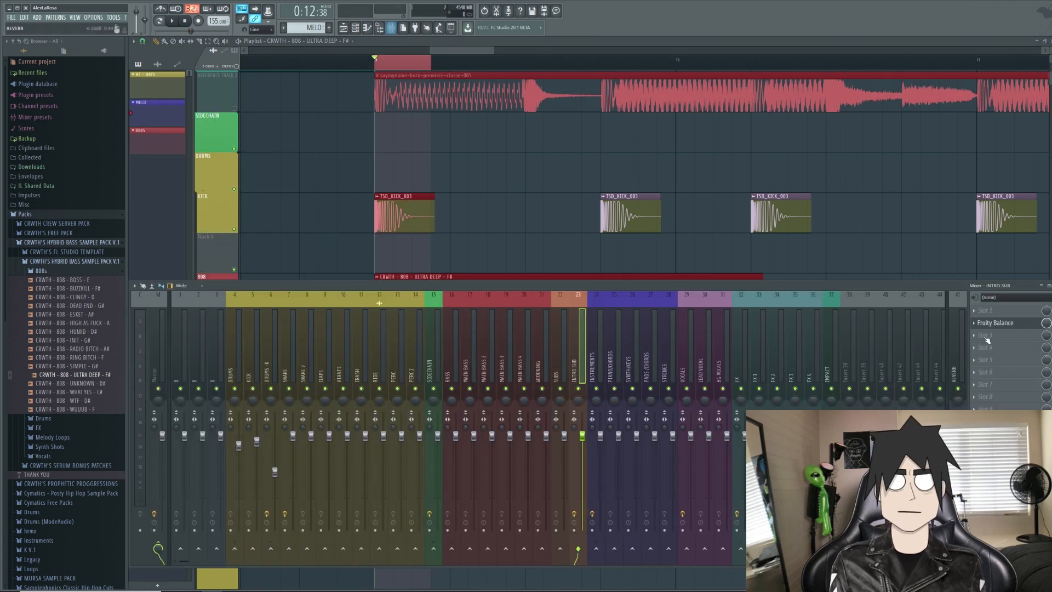
click(391, 27)
click(1012, 323)
click(1012, 323)
click(1012, 324)
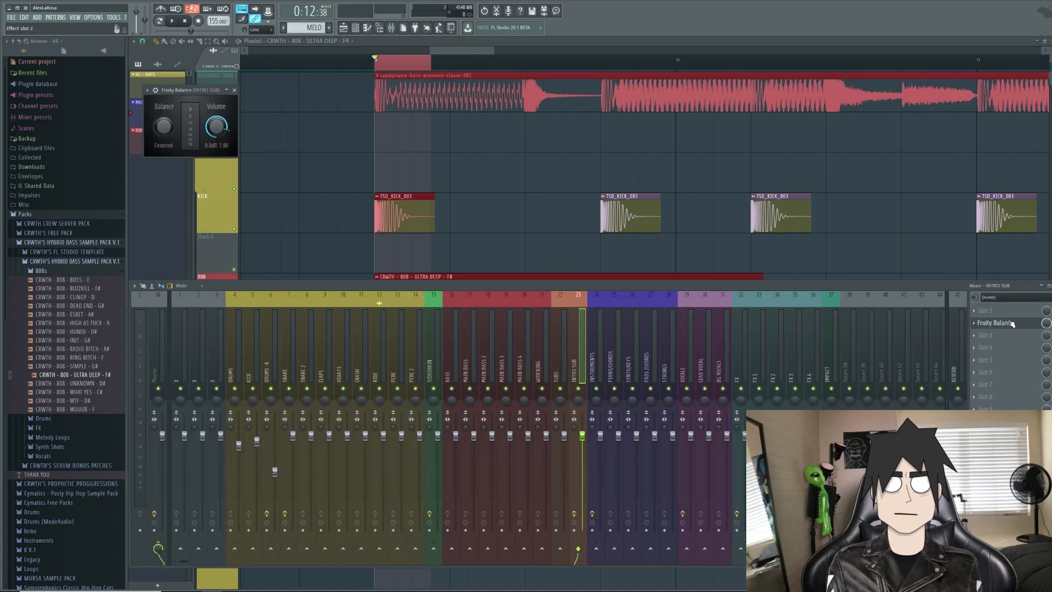
right_click(218, 128)
click(241, 173)
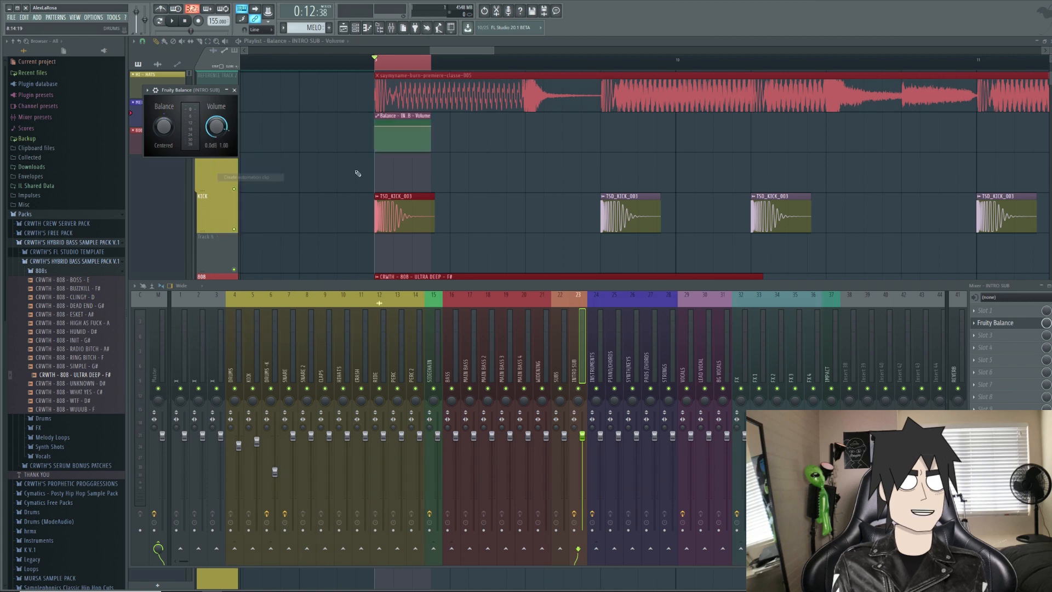
Step: Shape the volume automation as a sidechain curve that starts at zero and rises steeply, shortened to about half its original length
key(F12)
drag(377, 127, 418, 150)
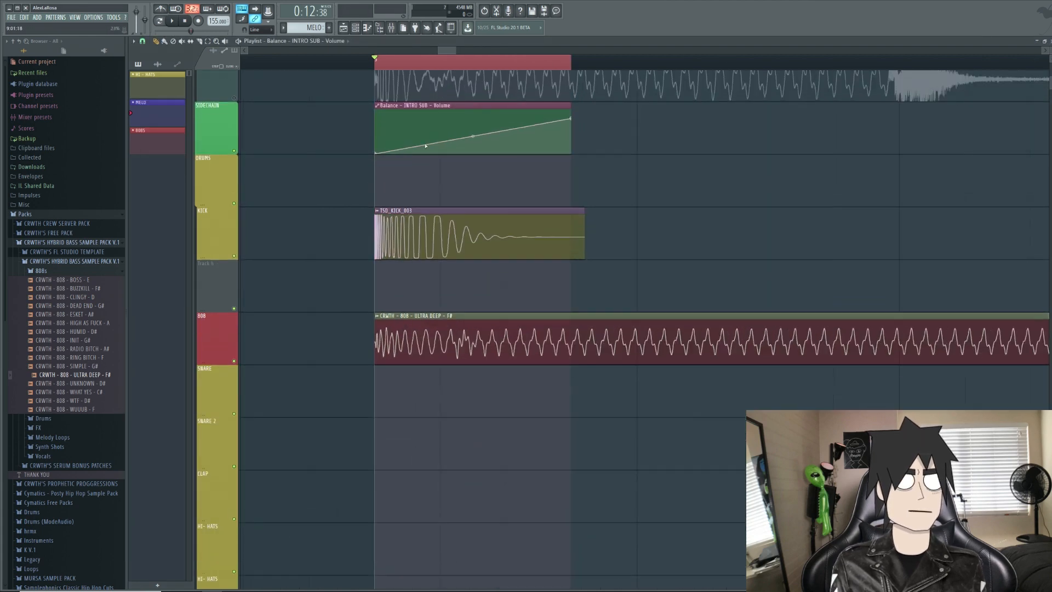
right_click(441, 153)
drag(571, 120, 513, 112)
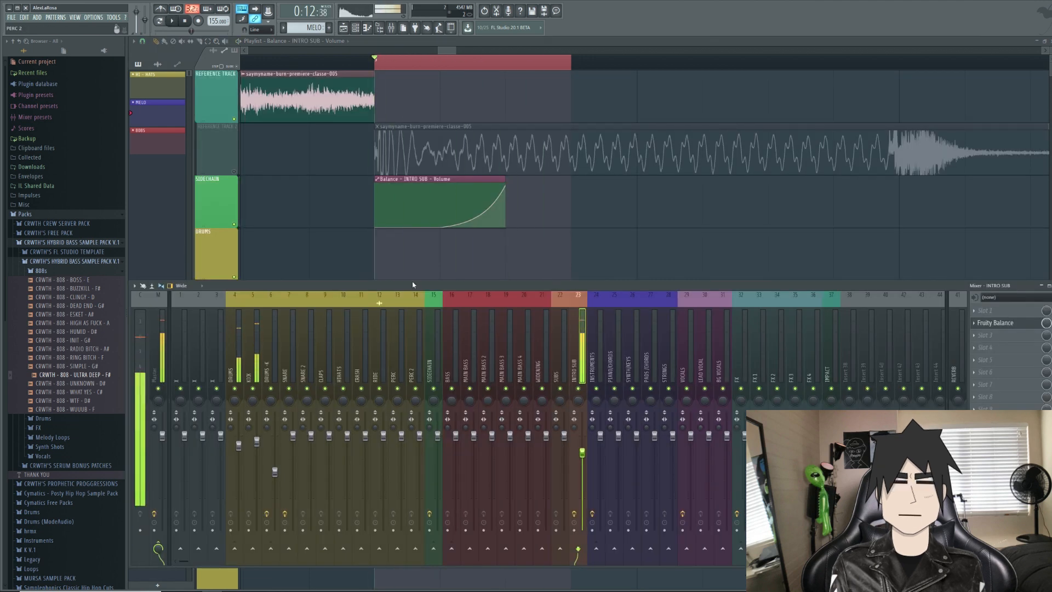
key(F9)
drag(444, 226, 417, 232)
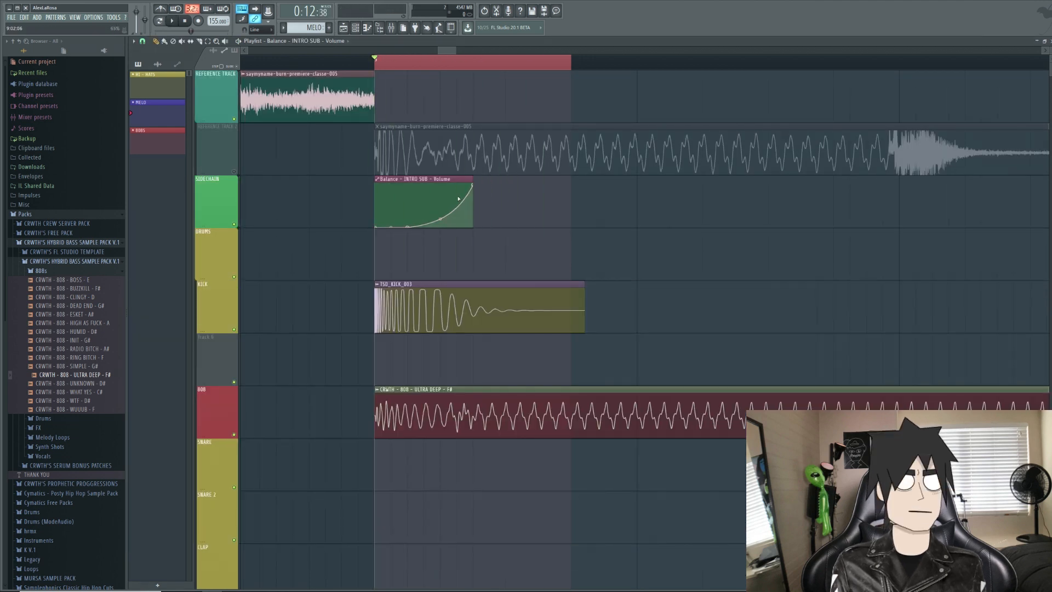
Step: Repeat the trimmed ULTRA DEEP 808 clips with their sidechain automation clips under the TSD_KICK_003 hits through the rest of the section
key(space)
key(space)
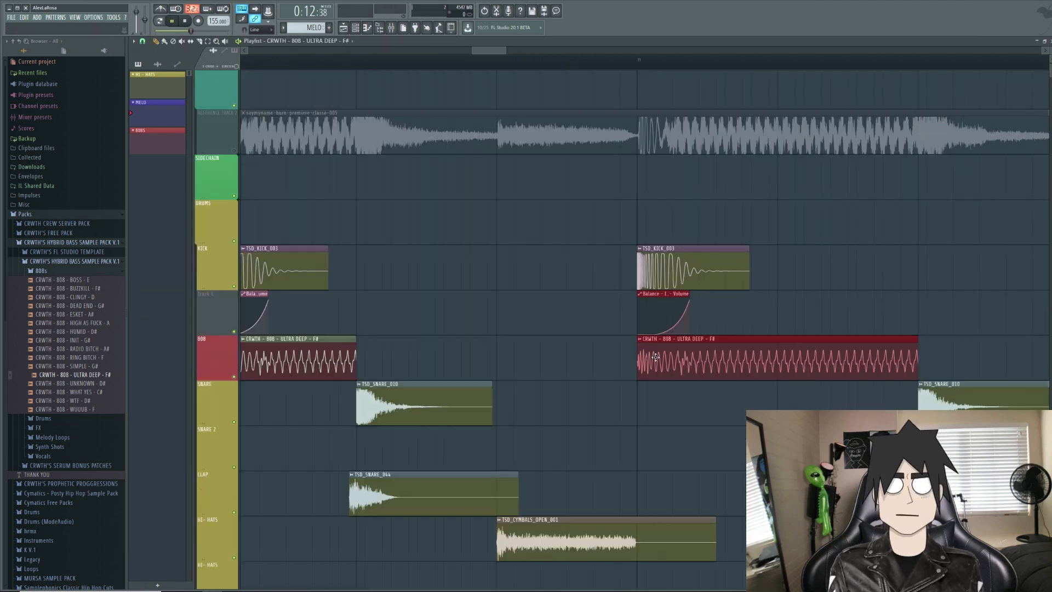
key(space)
scroll(712, 351, down, 8)
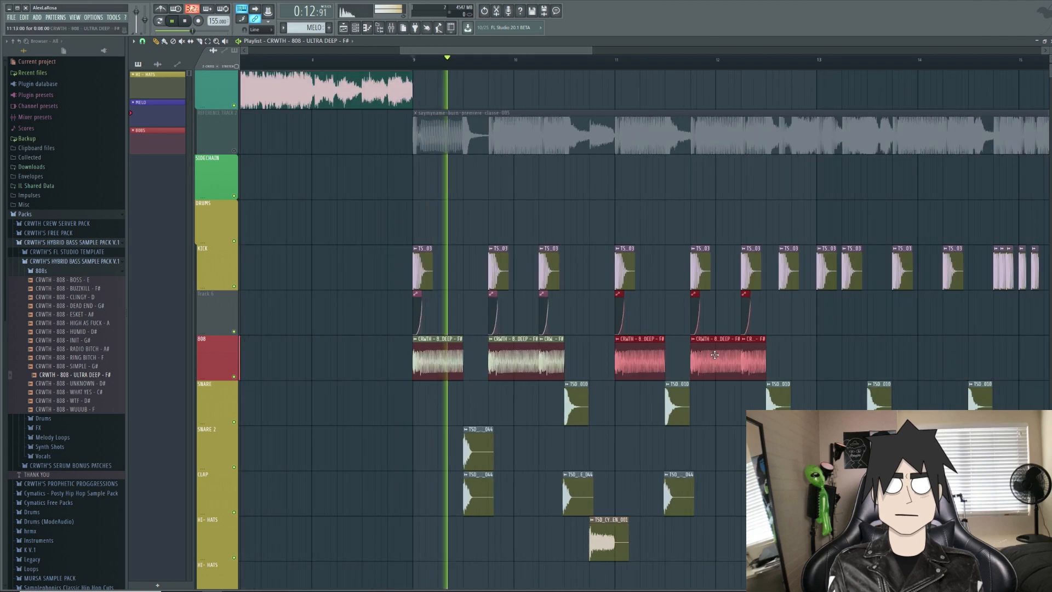
scroll(787, 363, up, 6)
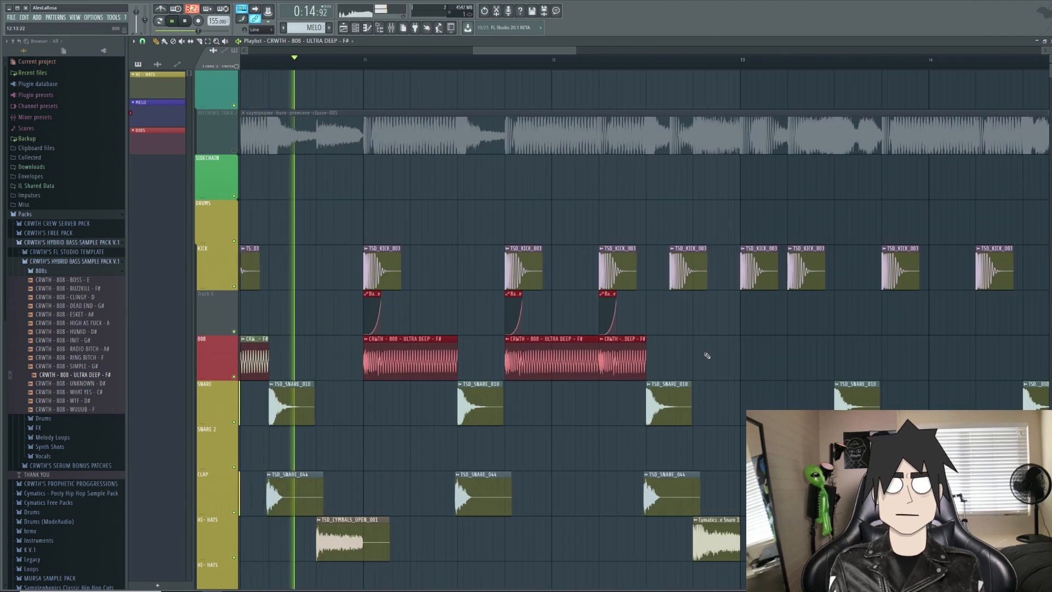
scroll(706, 356, down, 5)
drag(696, 357, 358, 315)
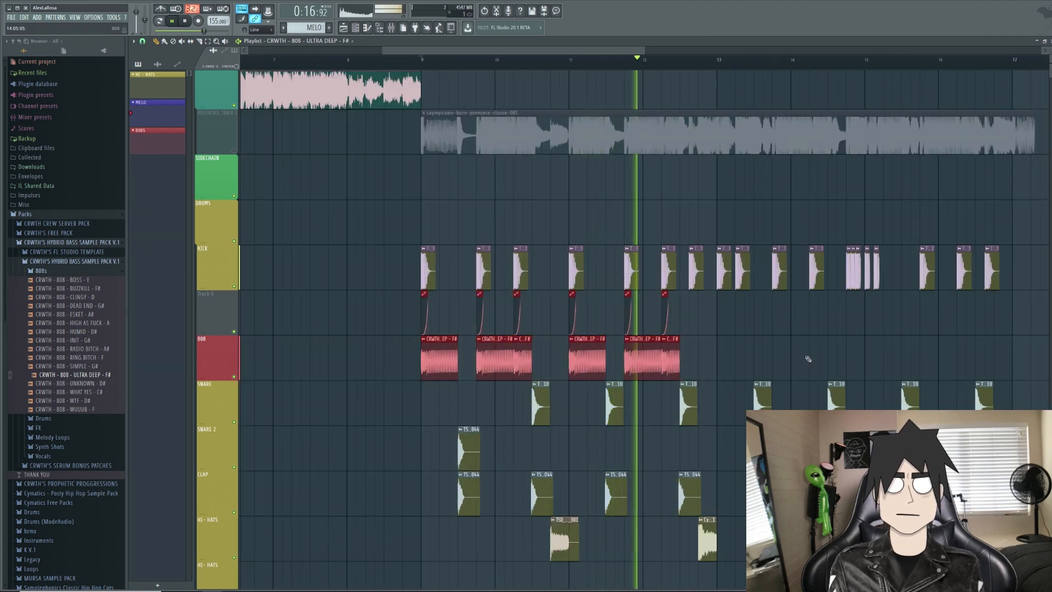
scroll(755, 353, up, 6)
scroll(755, 353, down, 5)
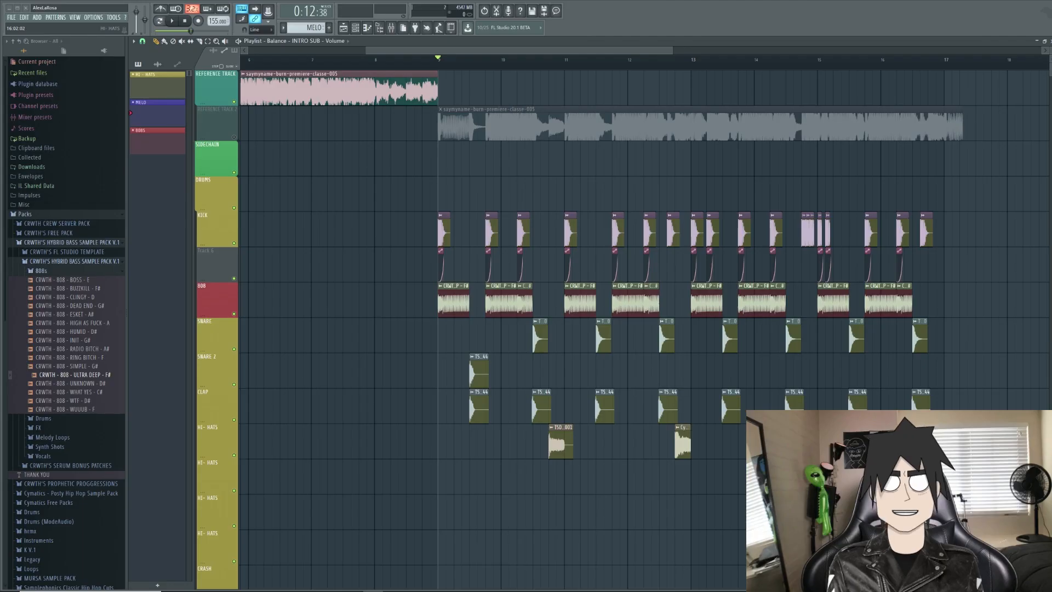
Step: Add a Serum instrument and set Osc A's unison to 16 voices with a detune of about 0.37
click(102, 18)
mouse_move(49, 19)
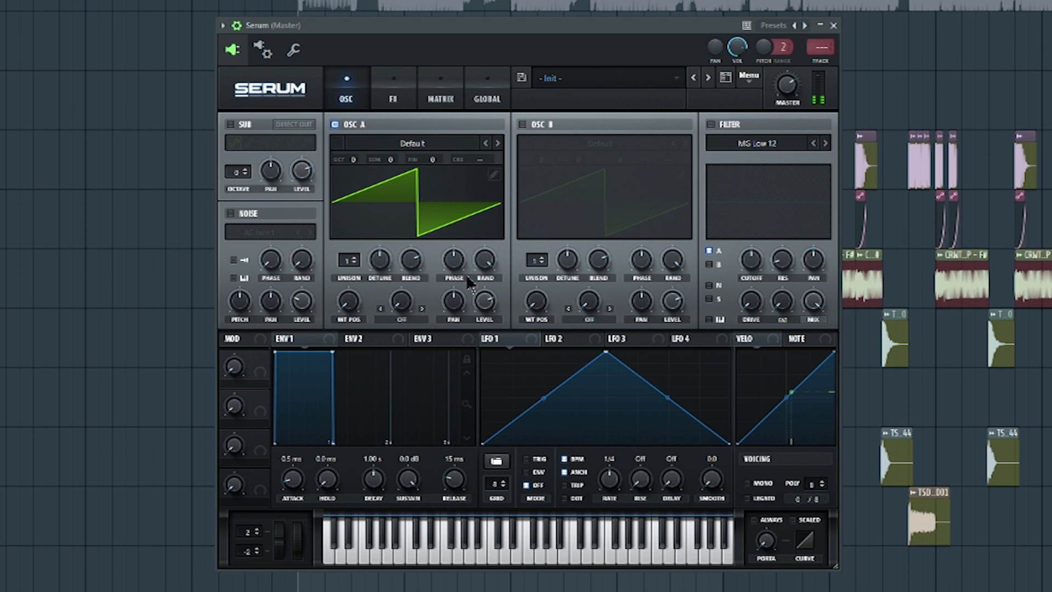
drag(350, 259, 375, 252)
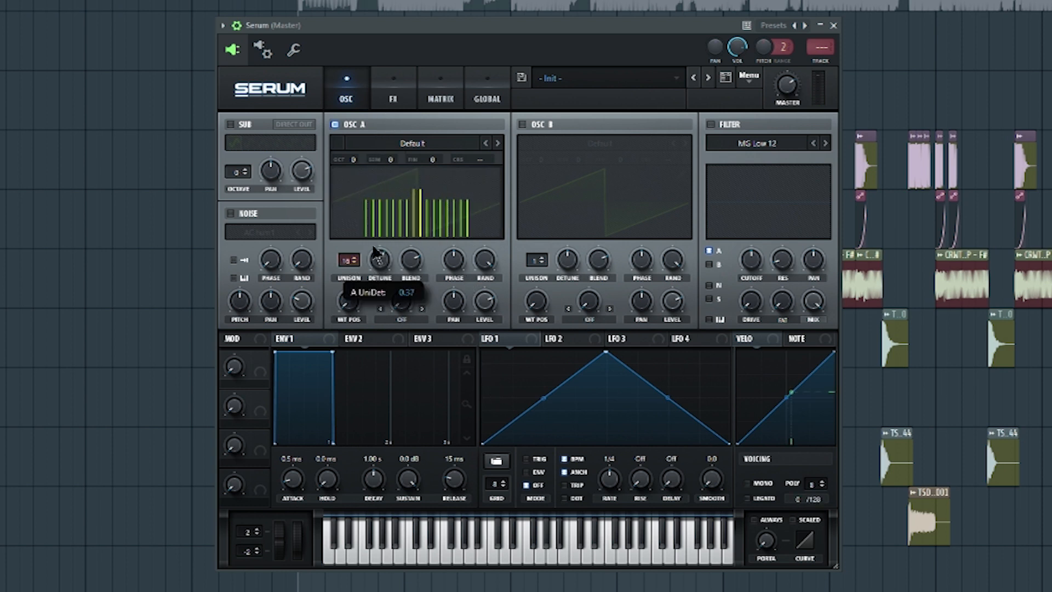
Step: Set Osc A's global unison range to 3 semitones and its unison mode to Super
click(477, 101)
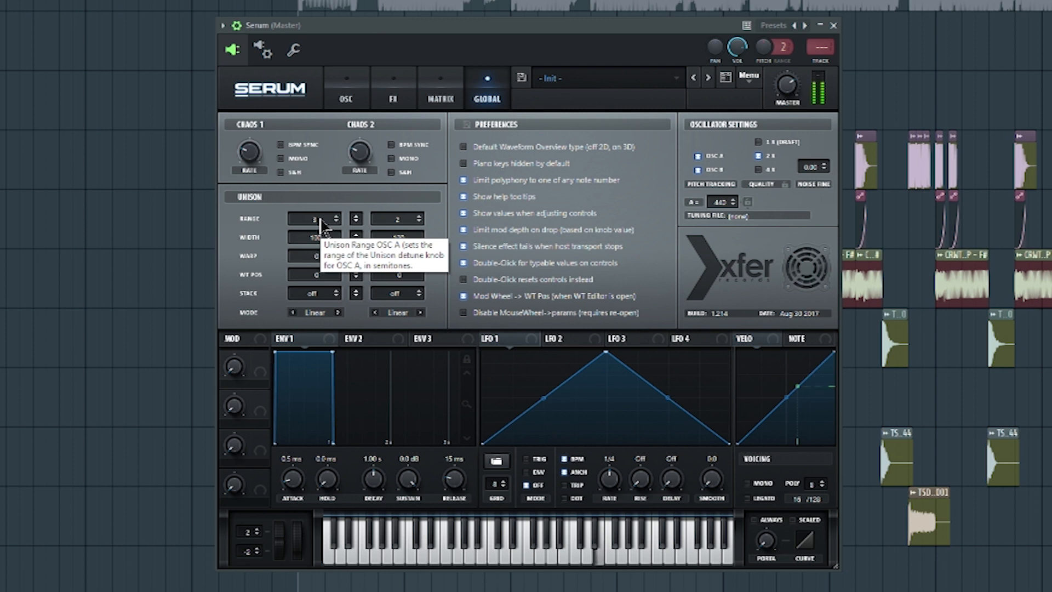
scroll(322, 224, down, 1)
scroll(322, 225, up, 1)
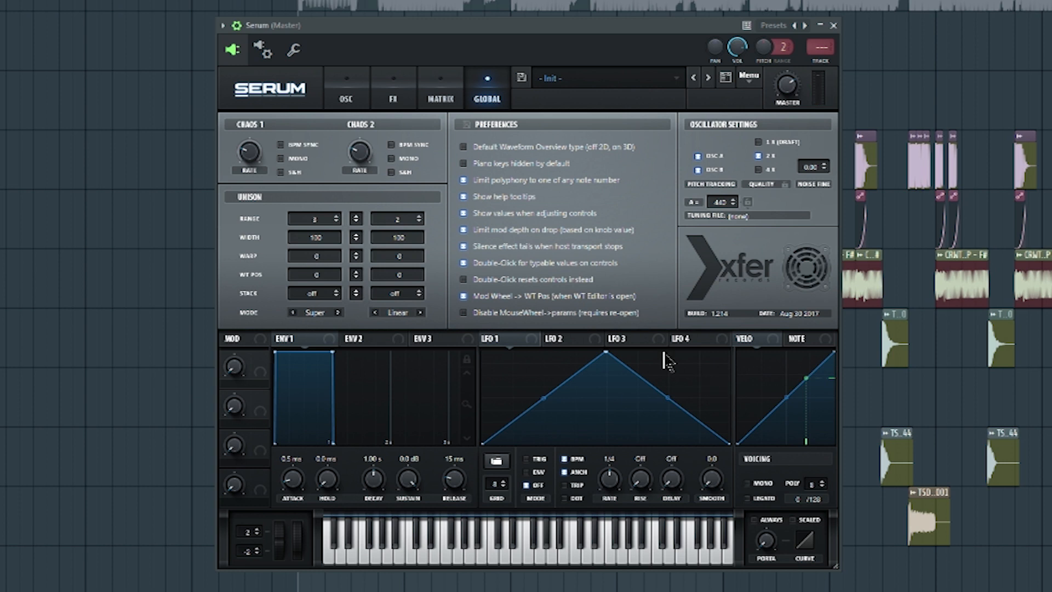
Step: Enable Serum's filter and change its type to Reverb from the Misc group
click(346, 95)
click(711, 125)
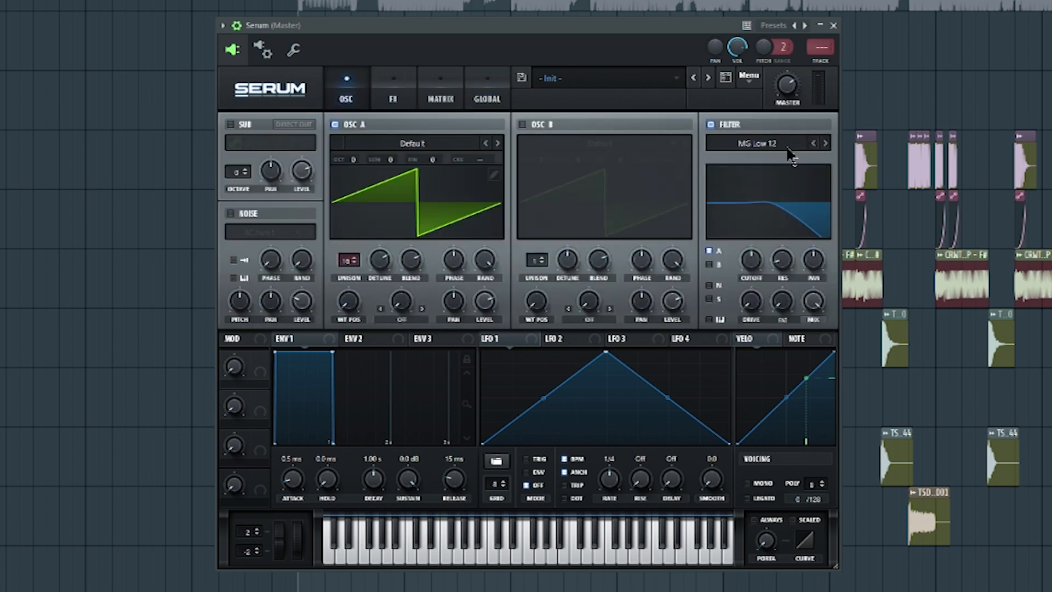
click(761, 143)
mouse_move(783, 205)
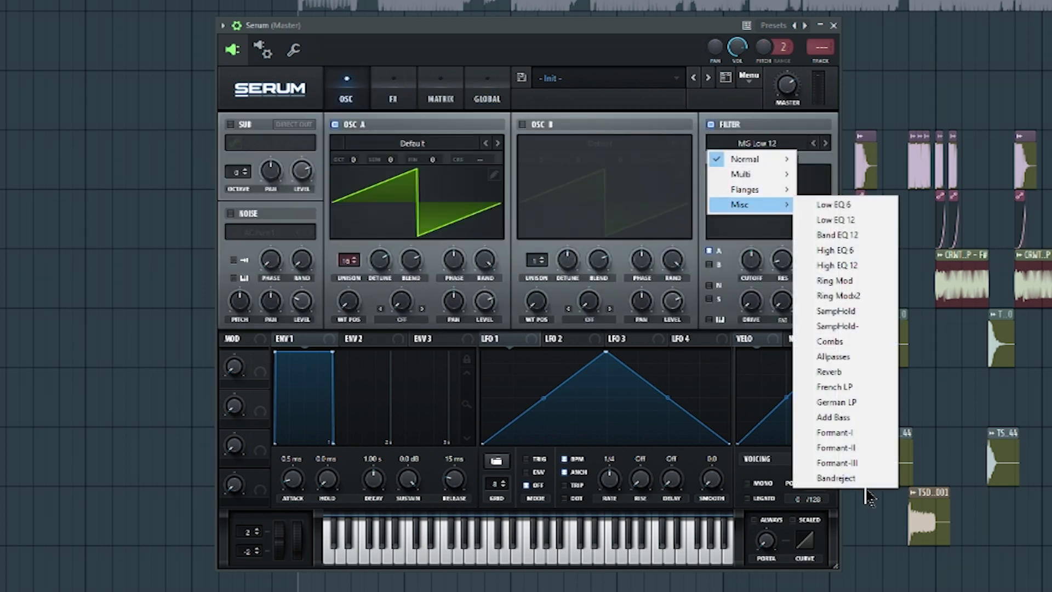
click(829, 371)
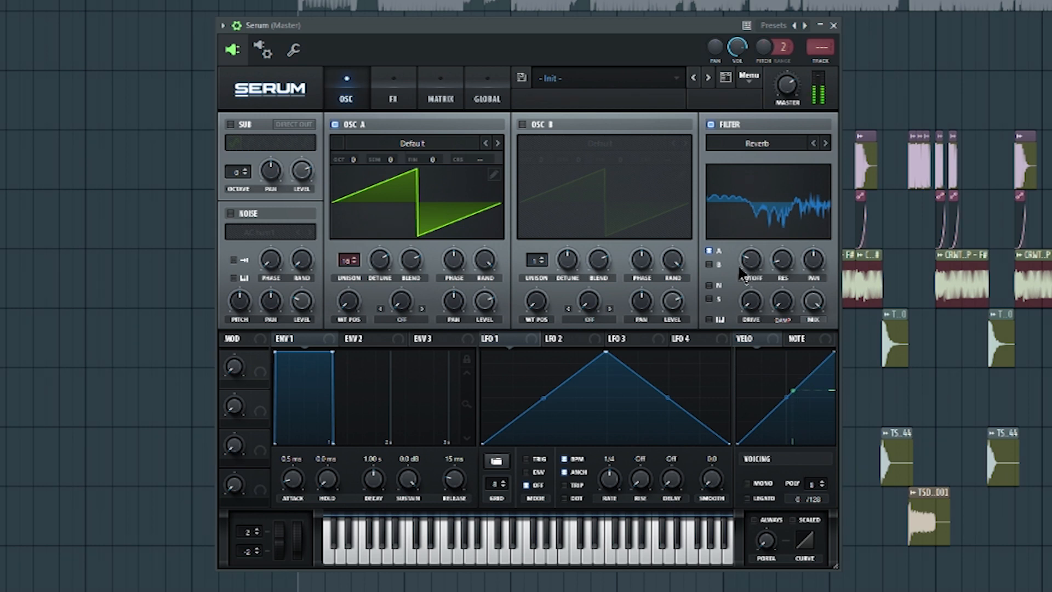
Step: Modulate the filter cutoff with LFO 1 by a small amount, using a 1/64 rate and a smoothing of 37.7
mouse_move(515, 349)
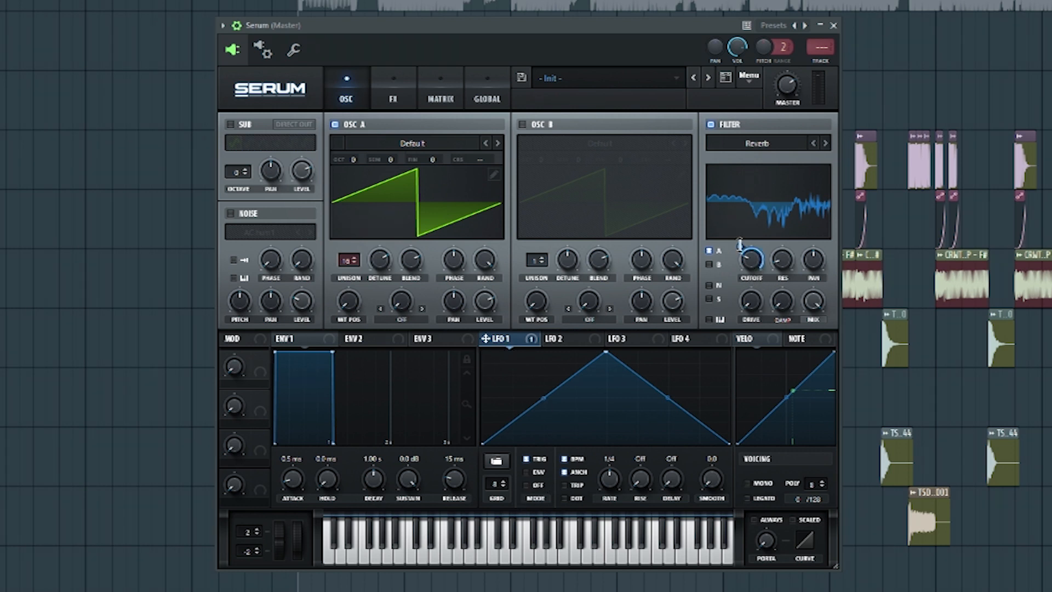
drag(739, 244, 741, 258)
drag(612, 479, 604, 482)
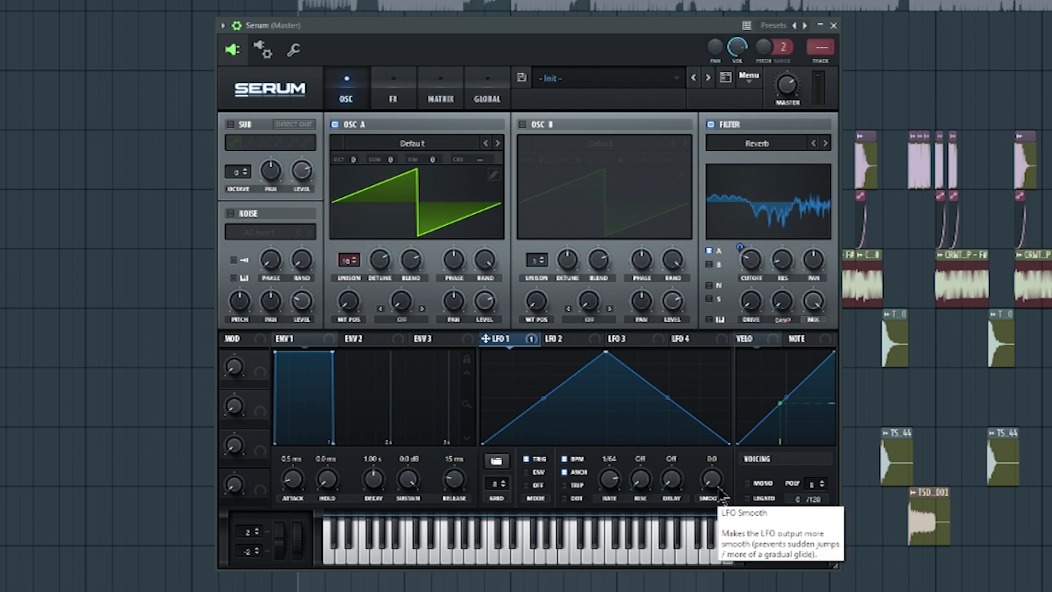
drag(721, 471, 723, 507)
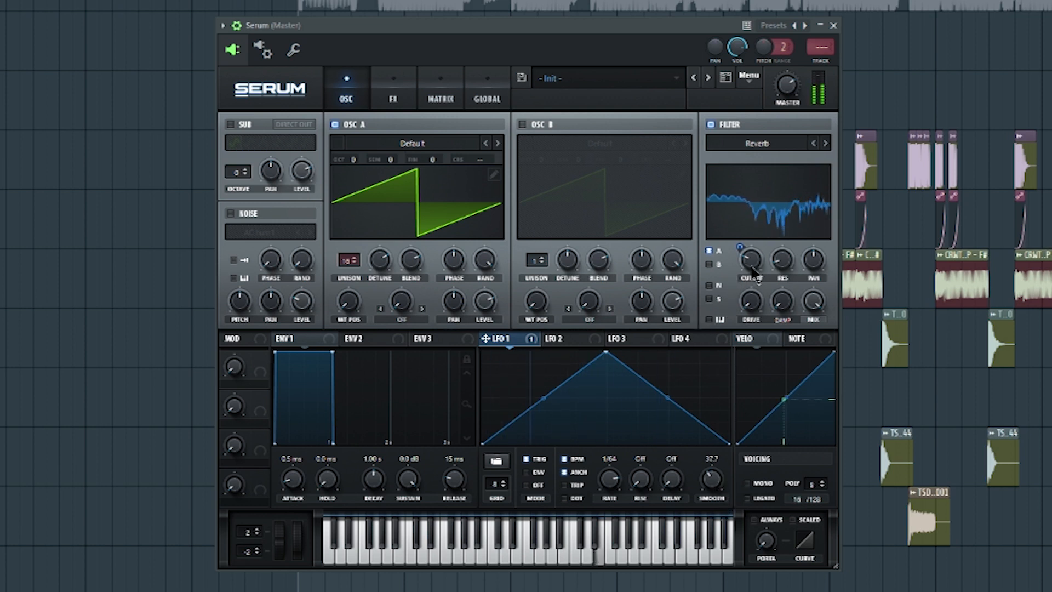
mouse_move(754, 274)
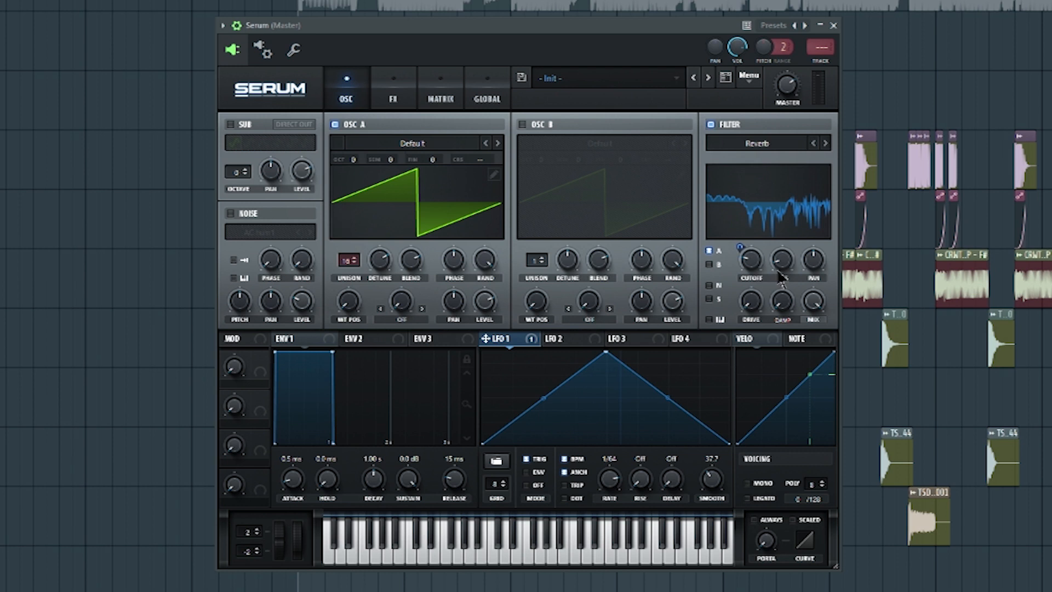
Step: Enable the noise oscillator and load the Bell_H13 sample
click(232, 214)
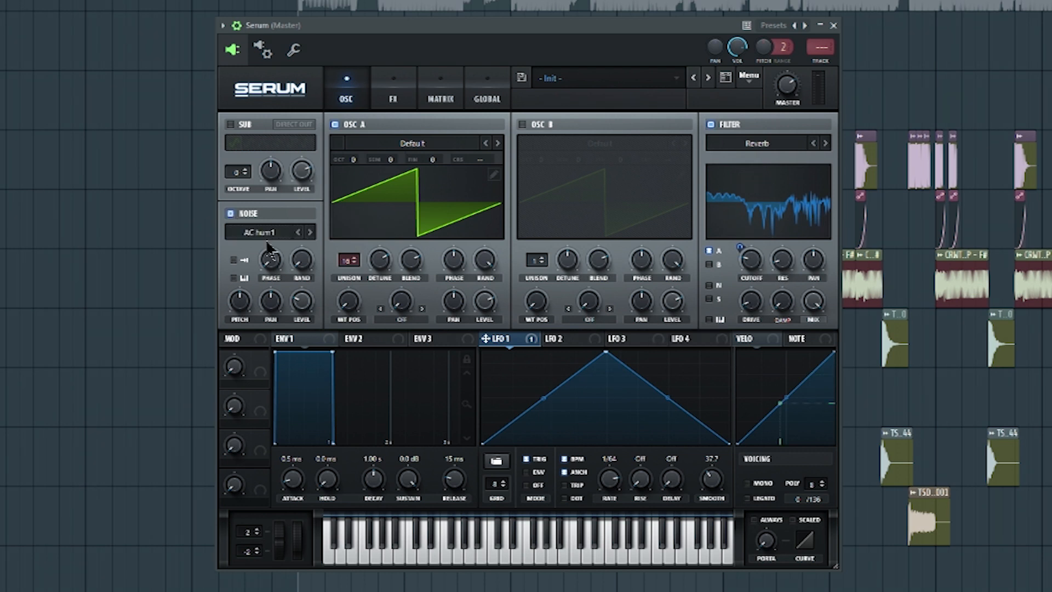
click(274, 241)
mouse_move(317, 351)
click(378, 417)
Step: Reshape LFO 2 into a single downward decay curve and switch it to envelope mode
click(559, 343)
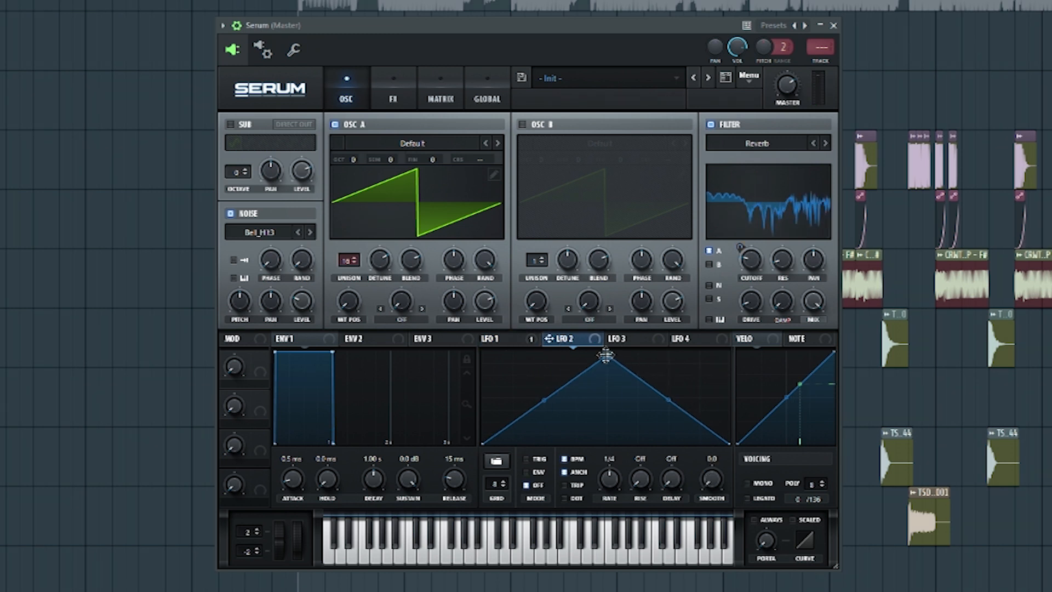
drag(605, 353, 482, 352)
drag(603, 400, 608, 418)
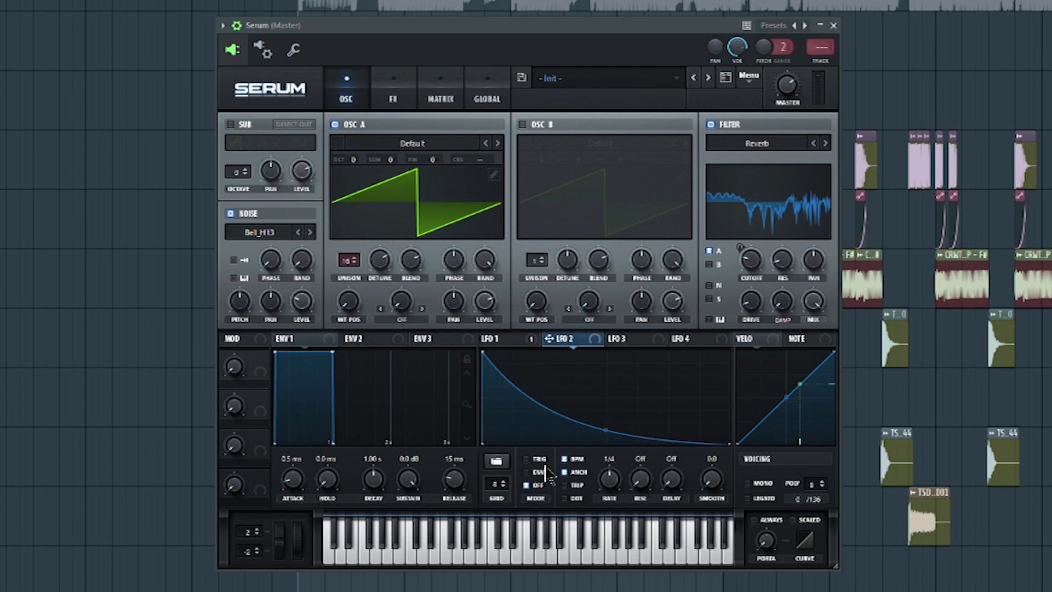
click(530, 485)
Step: Adjust LFO 2's modulation amount on the filter cutoff and steepen its decay curve
drag(742, 257, 740, 255)
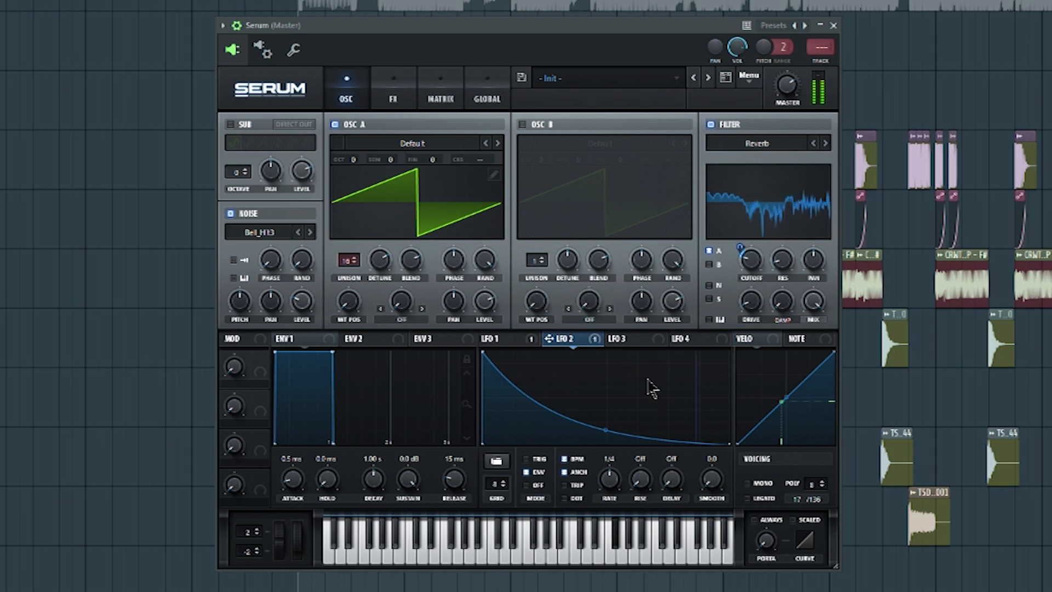
drag(606, 430, 609, 446)
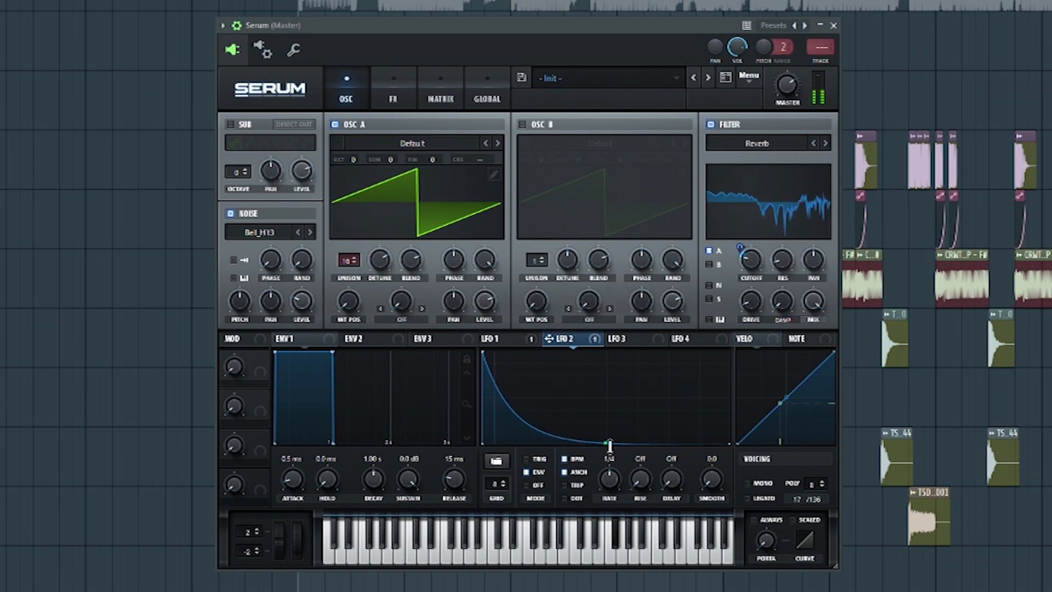
mouse_move(740, 251)
mouse_down()
mouse_move(740, 230)
mouse_move(739, 239)
mouse_up()
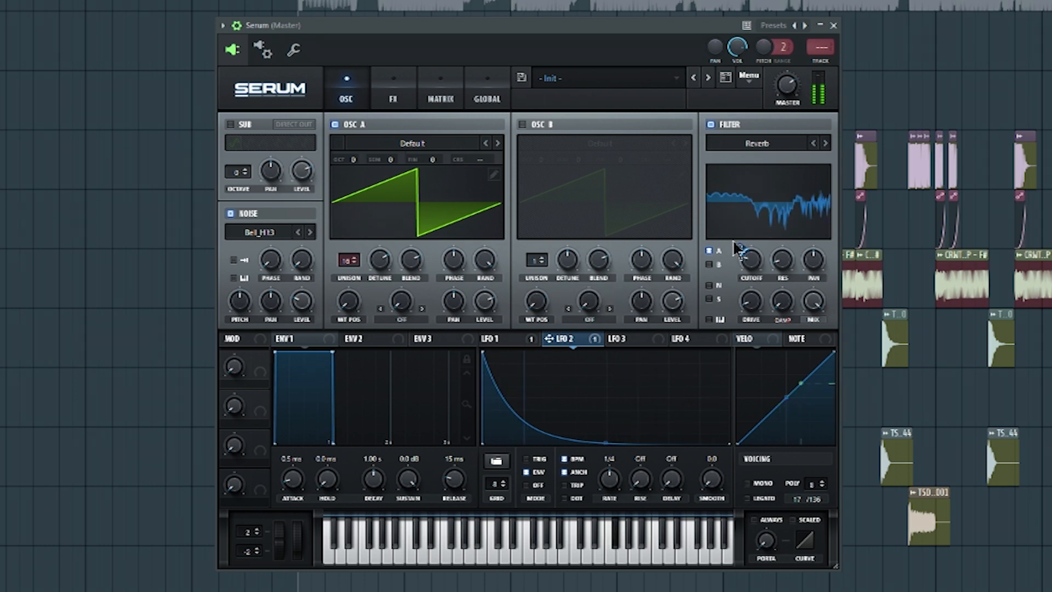
Step: Enable the Hyper/Dimension and Reverb effects, lowering the Hyper mix and Dimension size and raising the reverb mix
click(405, 105)
click(242, 132)
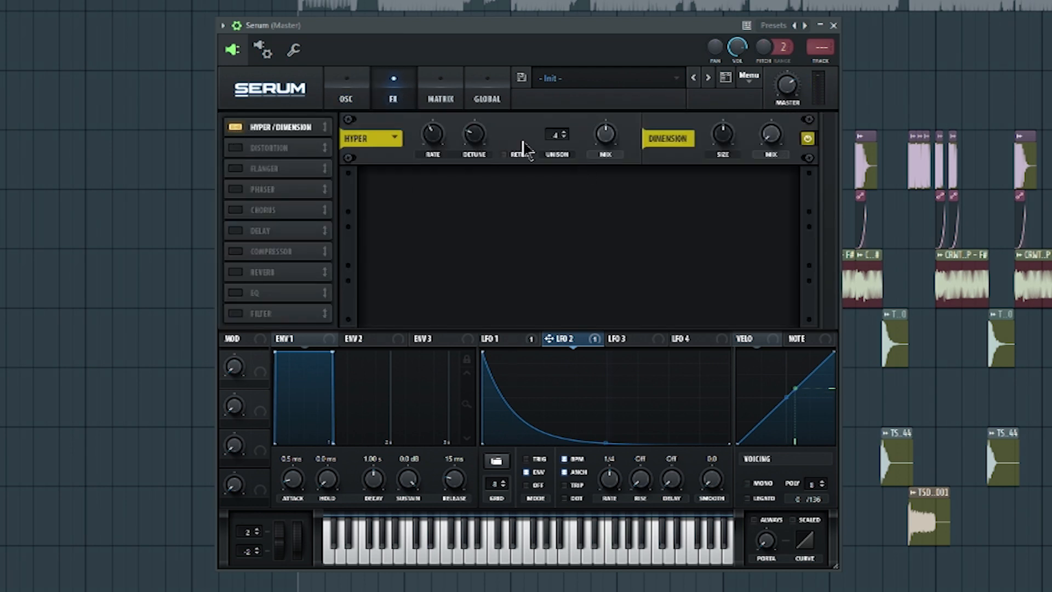
drag(601, 145, 603, 223)
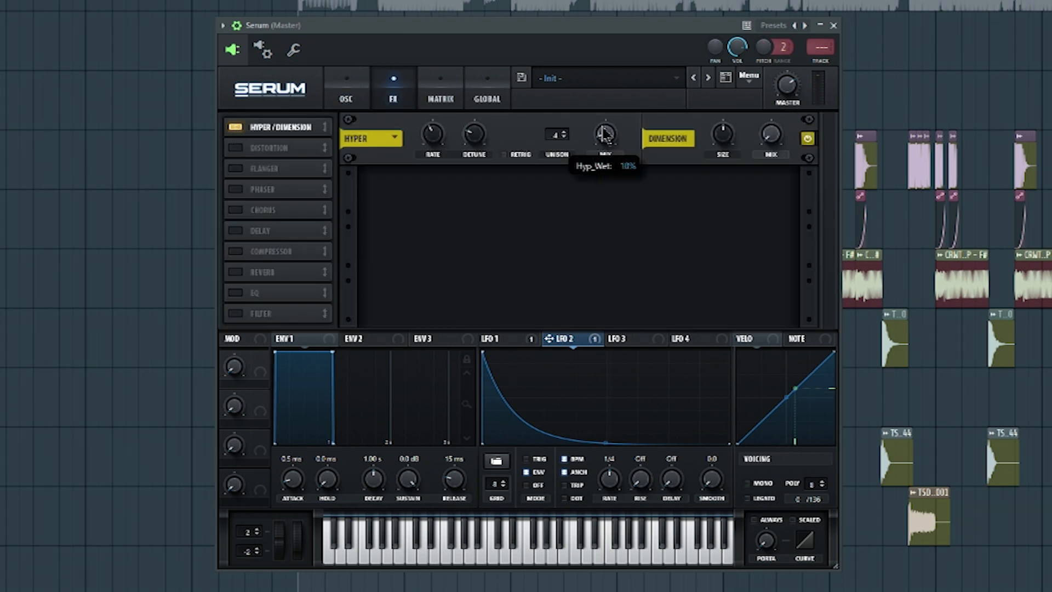
drag(732, 138, 740, 195)
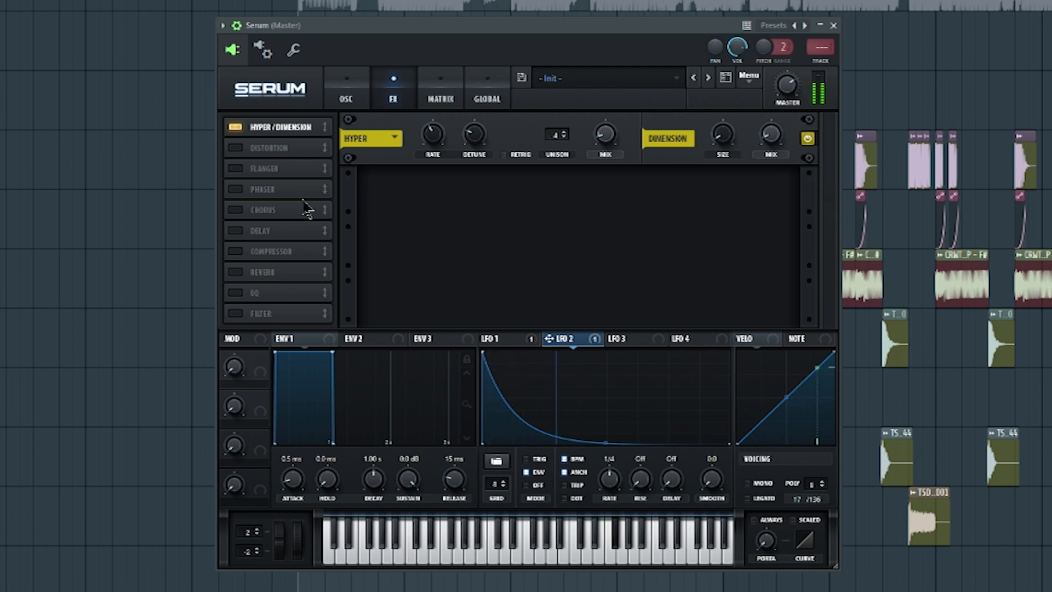
click(235, 271)
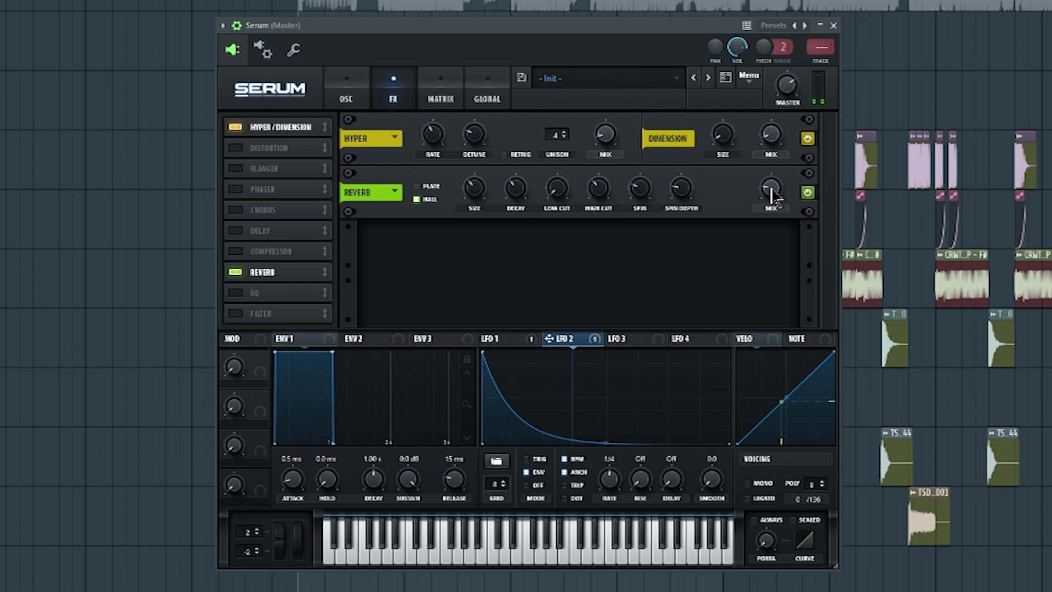
drag(772, 172, 772, 166)
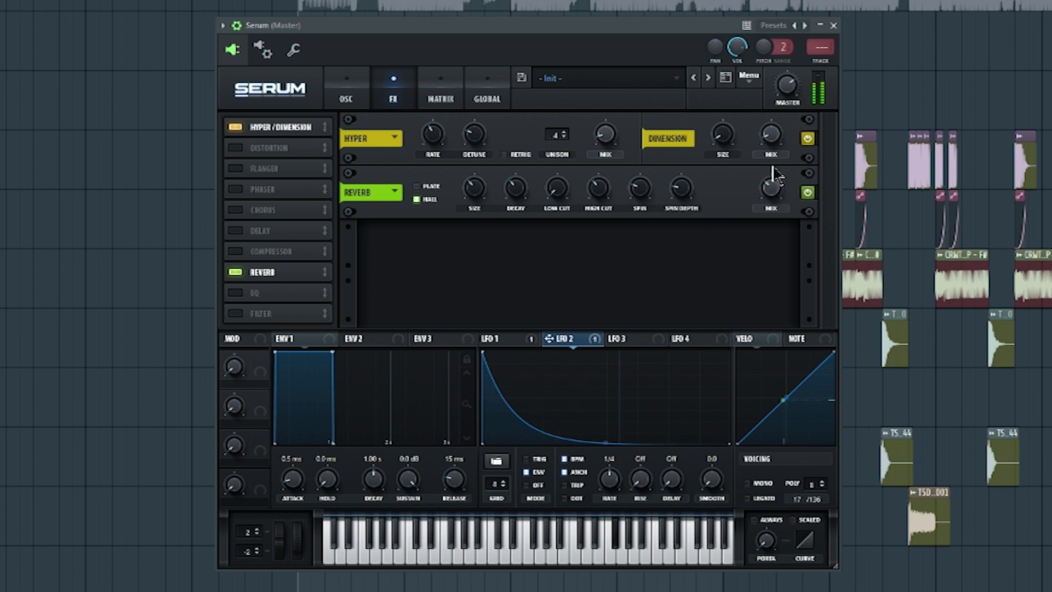
Step: Enable Osc B in the oscillator section
click(345, 98)
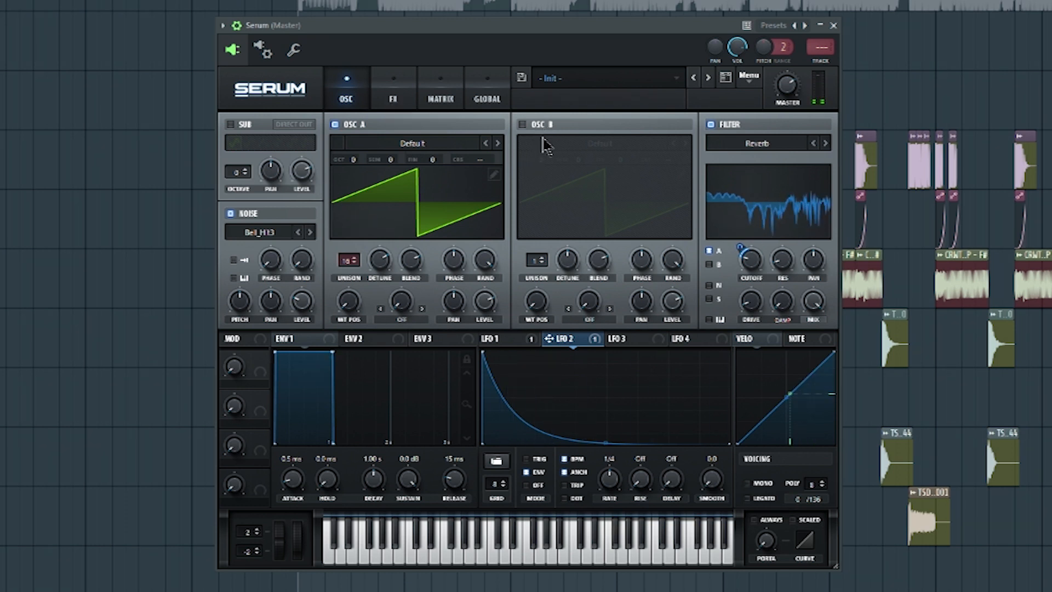
click(522, 125)
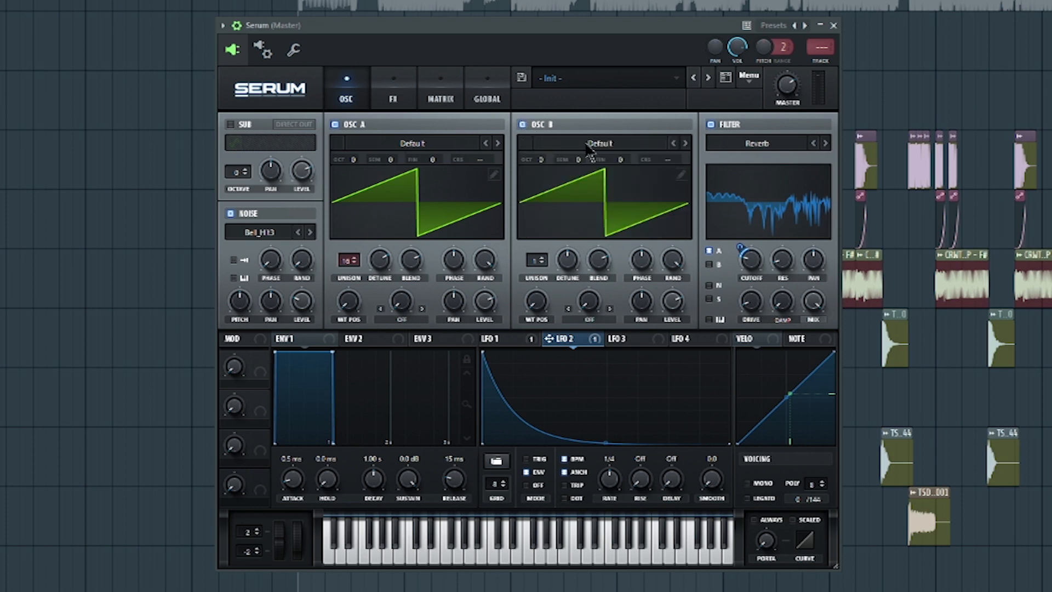
Step: Load the Egyptian 2 wavetable from Cymatics - FM Wavetables Vol 4 into Osc B and lower its level to about 35%
click(599, 143)
mouse_move(630, 251)
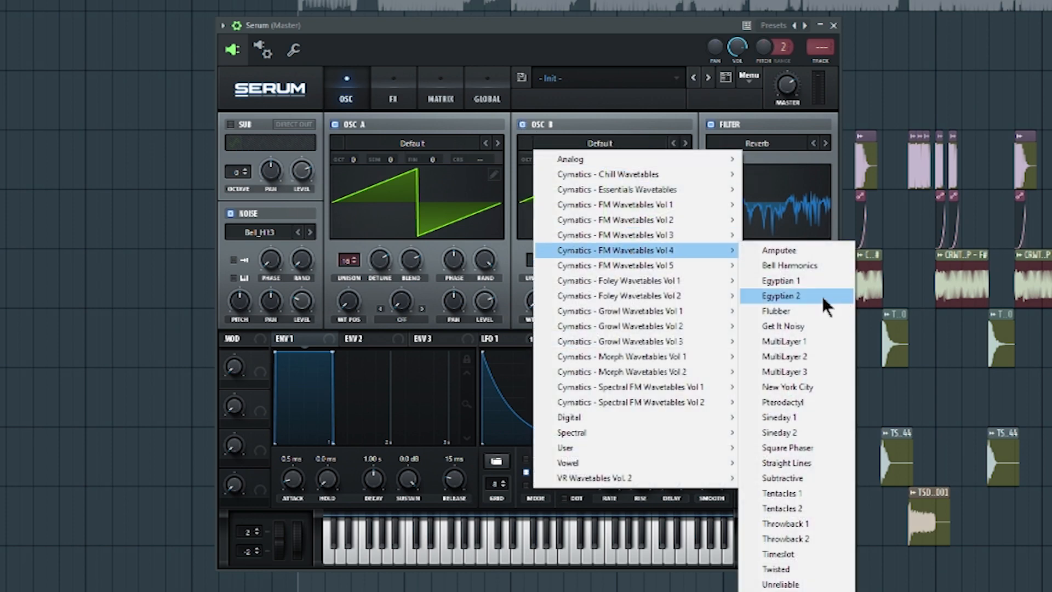
click(778, 295)
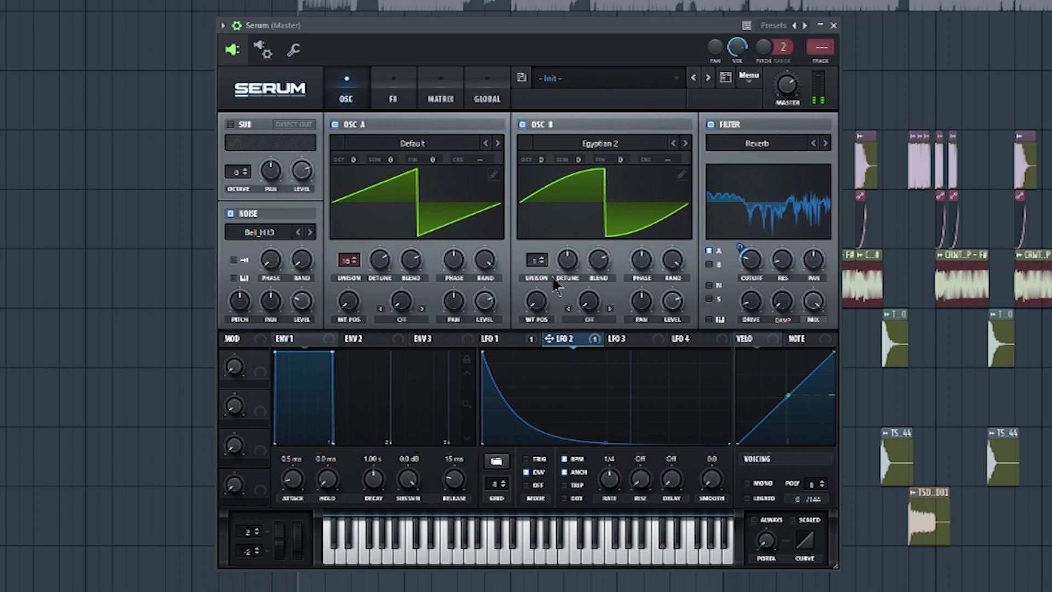
drag(671, 301, 669, 382)
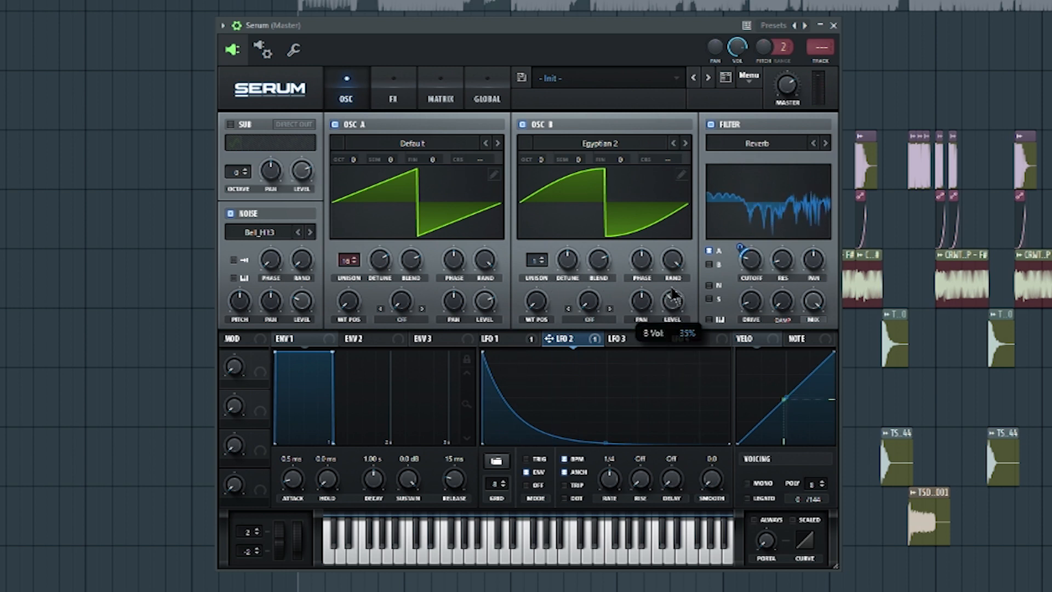
Step: Set Osc B to 16 unison voices and octave +1, adjusting its level while Osc A is briefly switched off
drag(542, 274, 573, 266)
click(334, 124)
drag(677, 300, 684, 318)
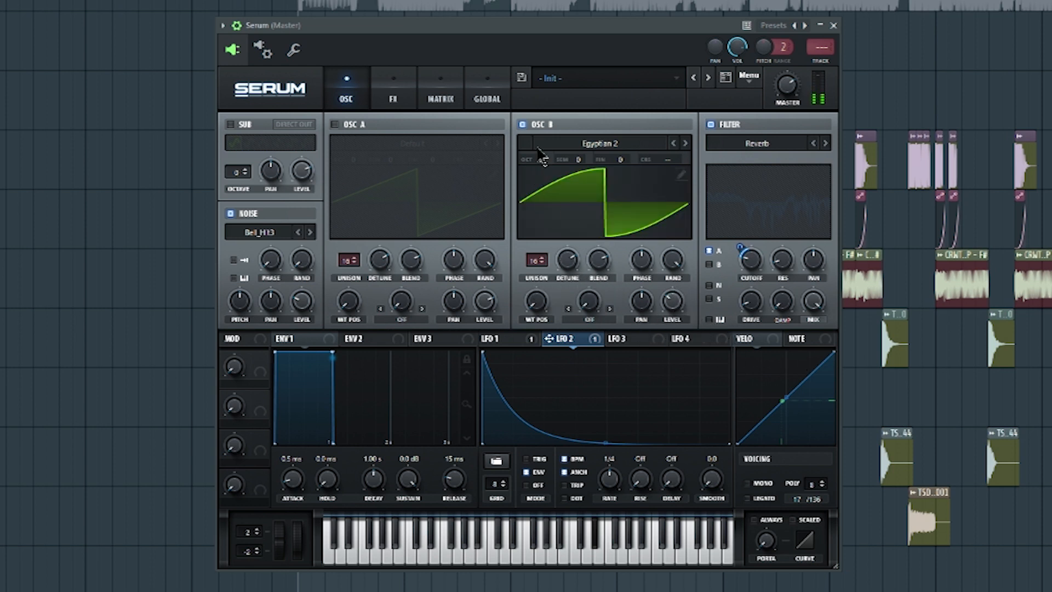
click(334, 125)
drag(544, 160, 544, 154)
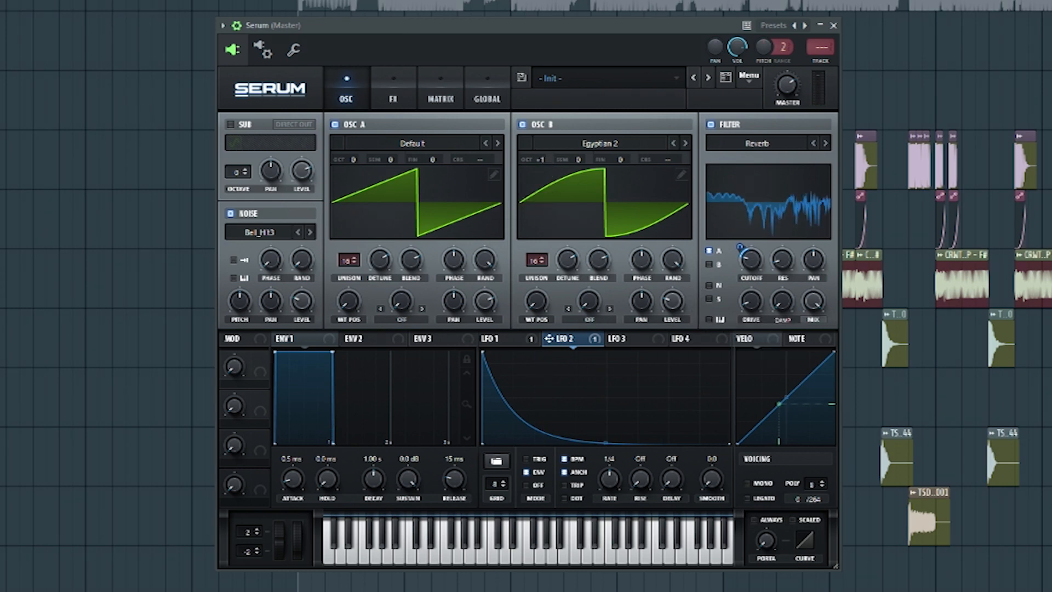
Step: Route the Serum channel to the MAIN BASS mixer track, number 17
key(F9)
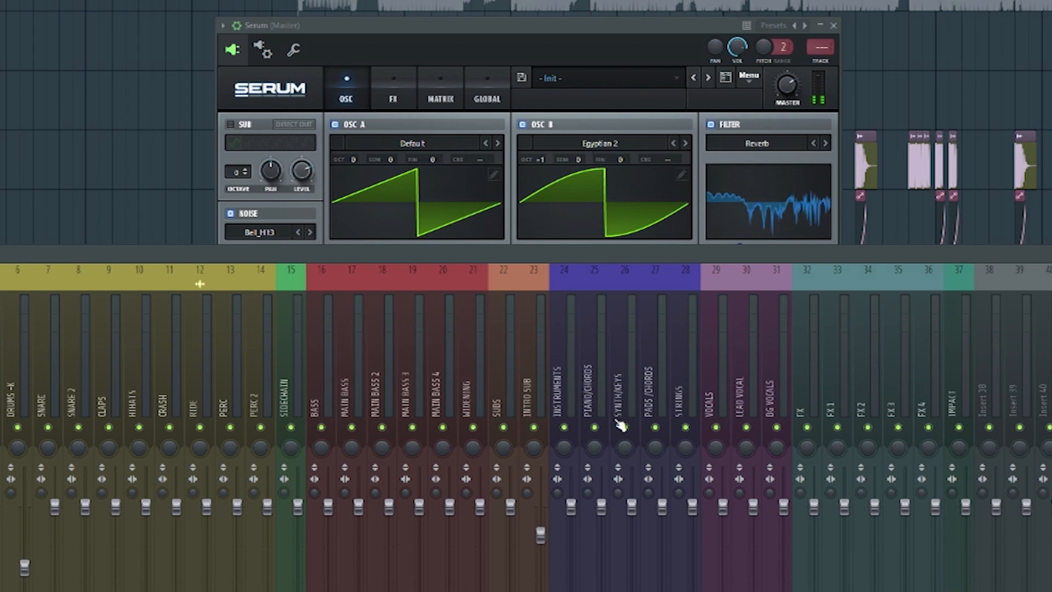
click(356, 405)
right_click(364, 405)
mouse_move(408, 373)
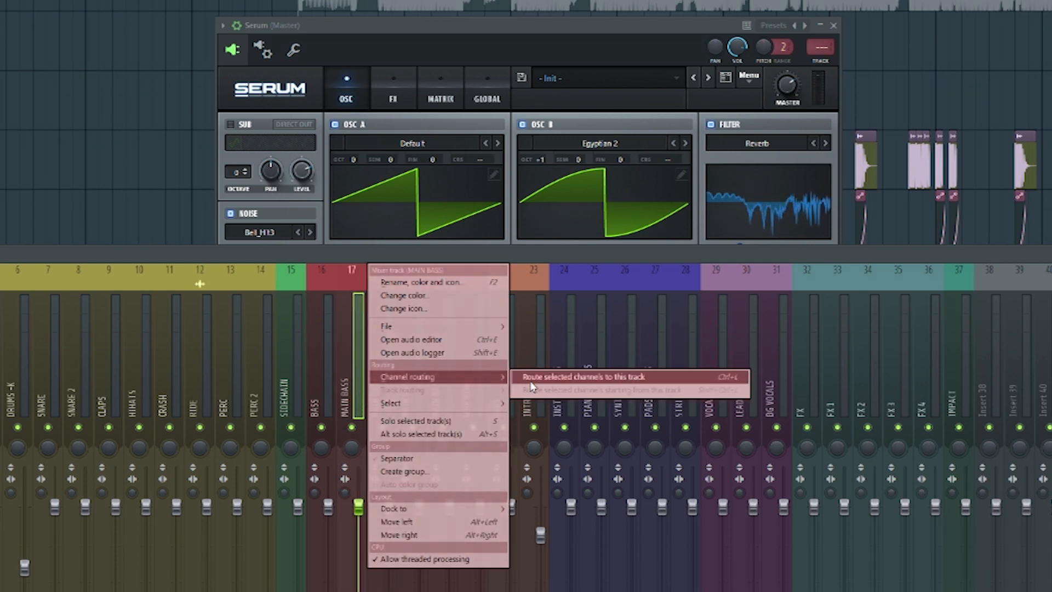
click(548, 373)
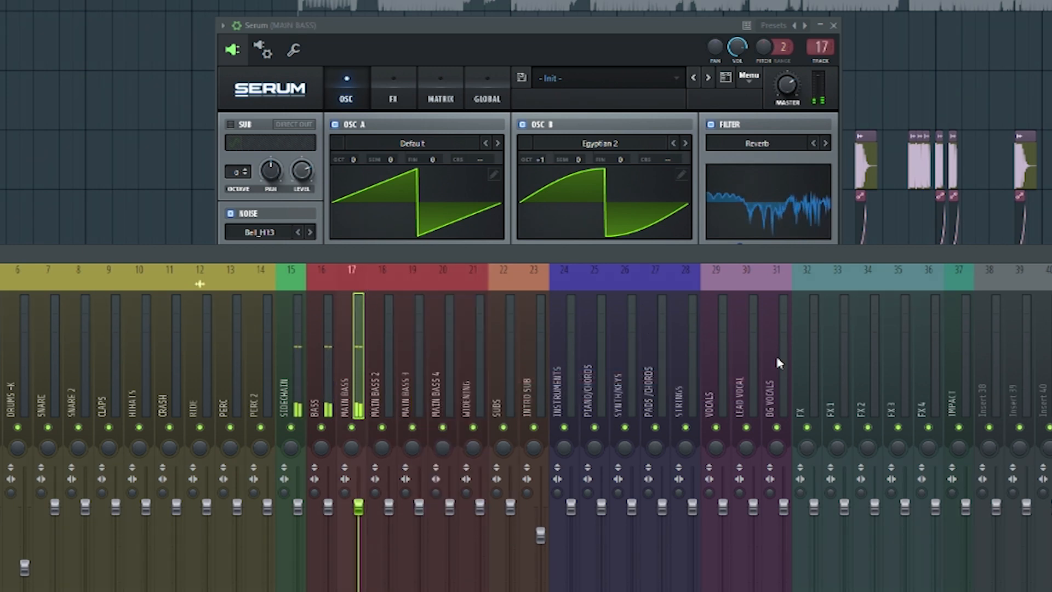
Step: Load the CRWTH BRIGHT RACK mixer track state onto the MAIN BASS track and lower that track's fader
right_click(360, 351)
mouse_move(501, 326)
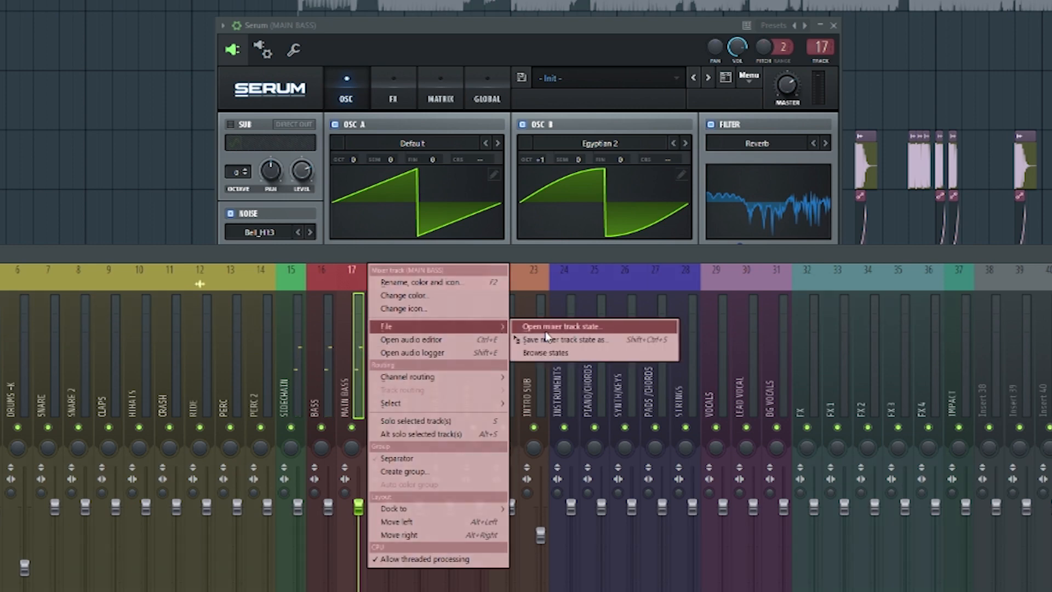
click(553, 329)
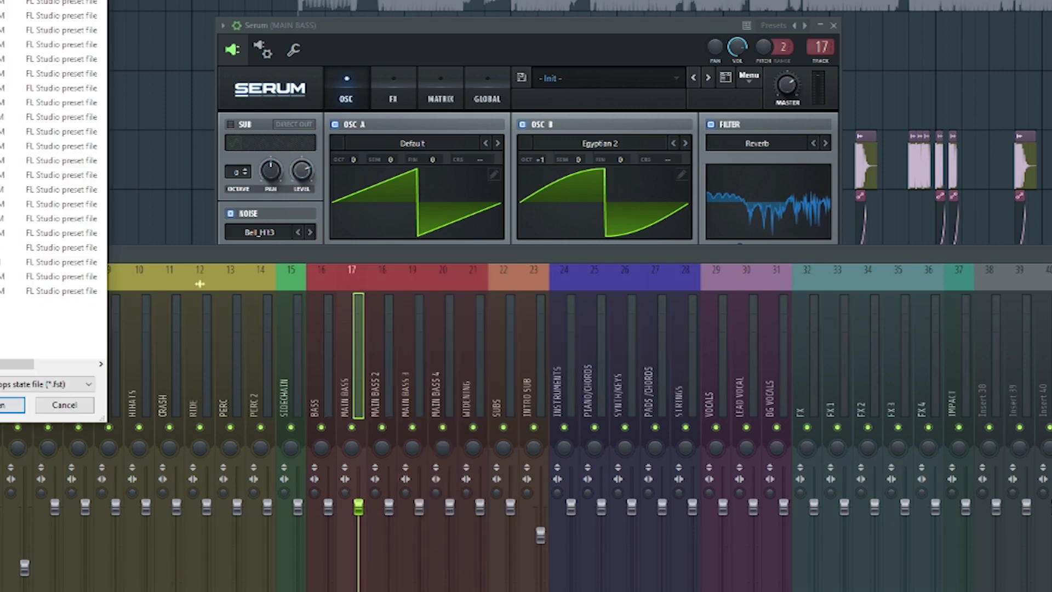
click(6, 405)
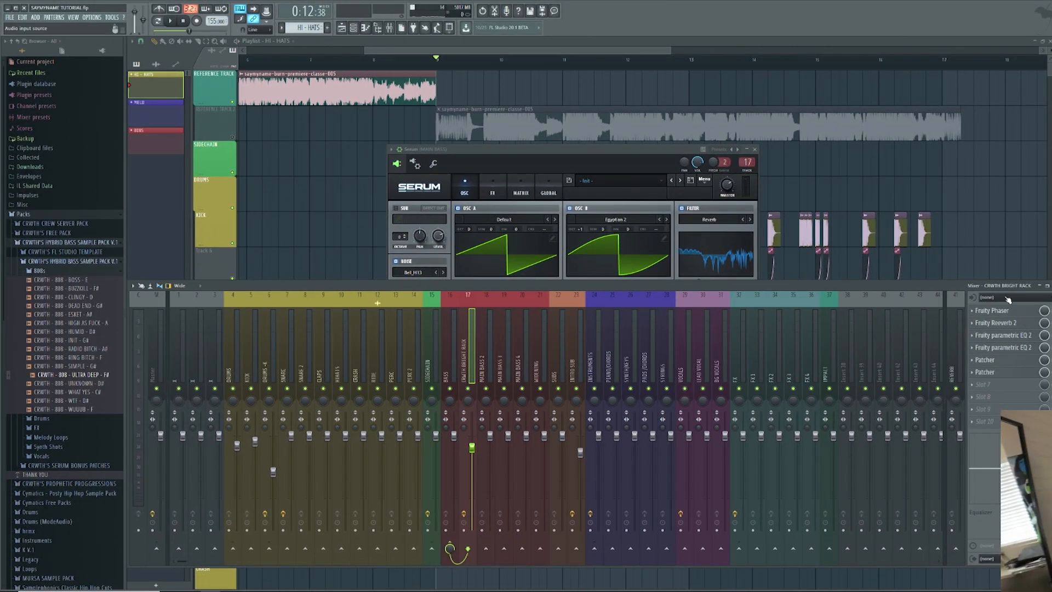
drag(472, 447, 471, 476)
Step: Inspect the rack's Fruity Phaser, Fruity Reeverb 2, two Parametric EQ 2 and two Patcher effects, and close the open windows
click(1018, 316)
click(1020, 323)
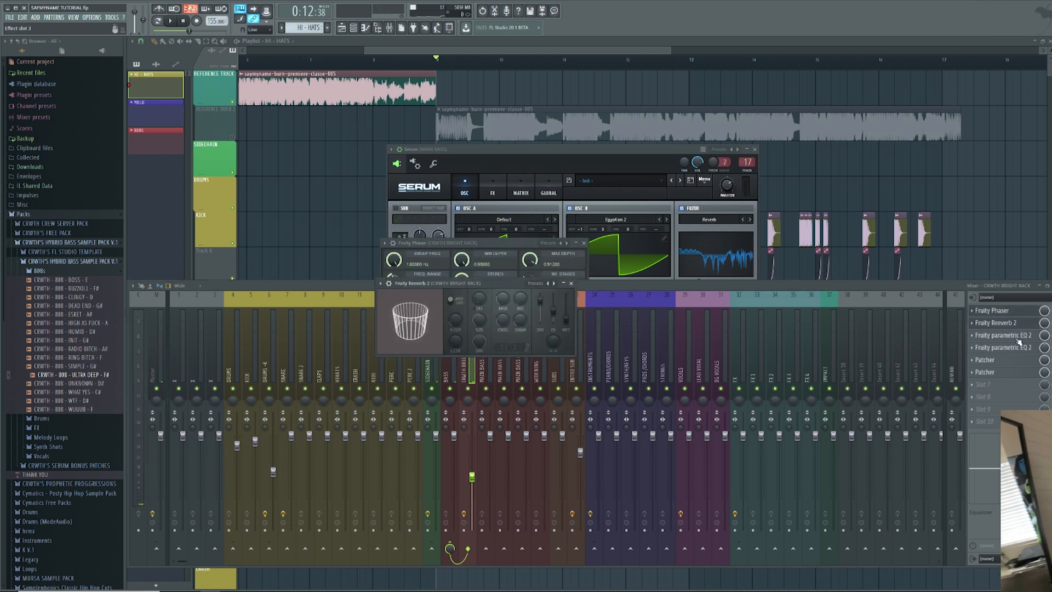
click(1017, 336)
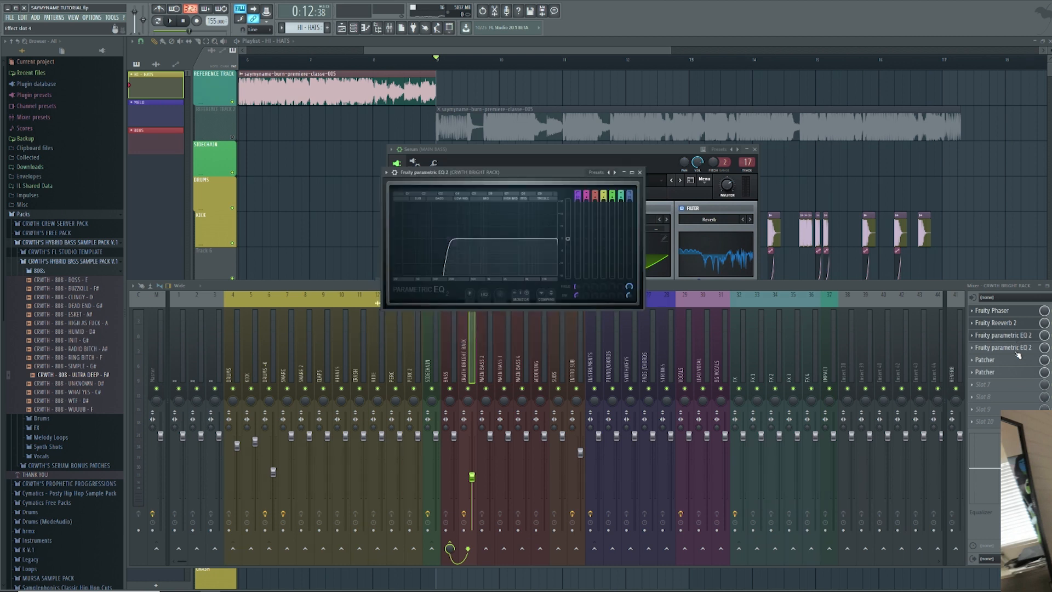
click(1017, 350)
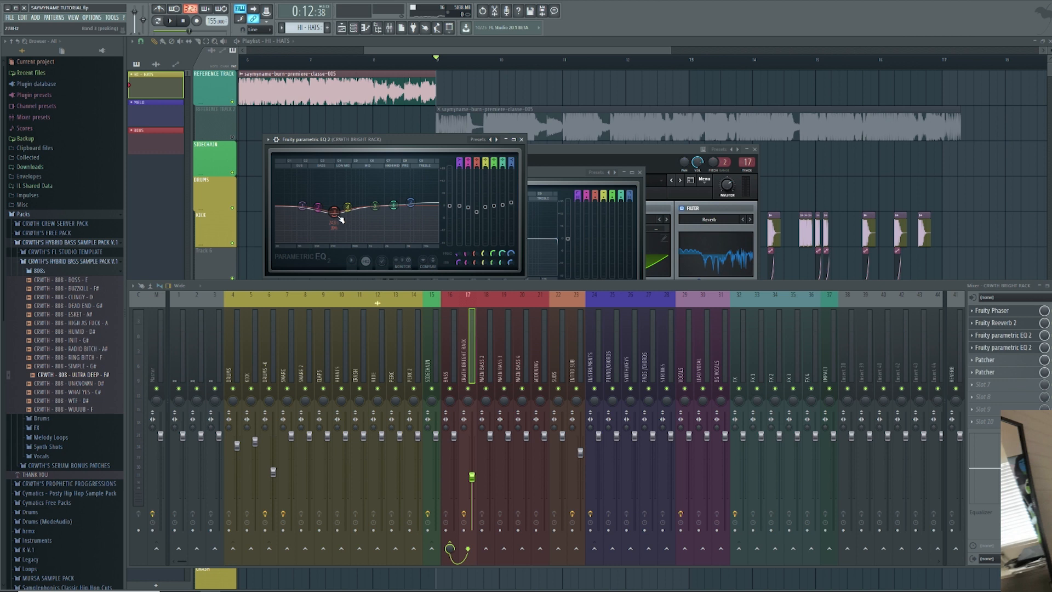
click(1009, 362)
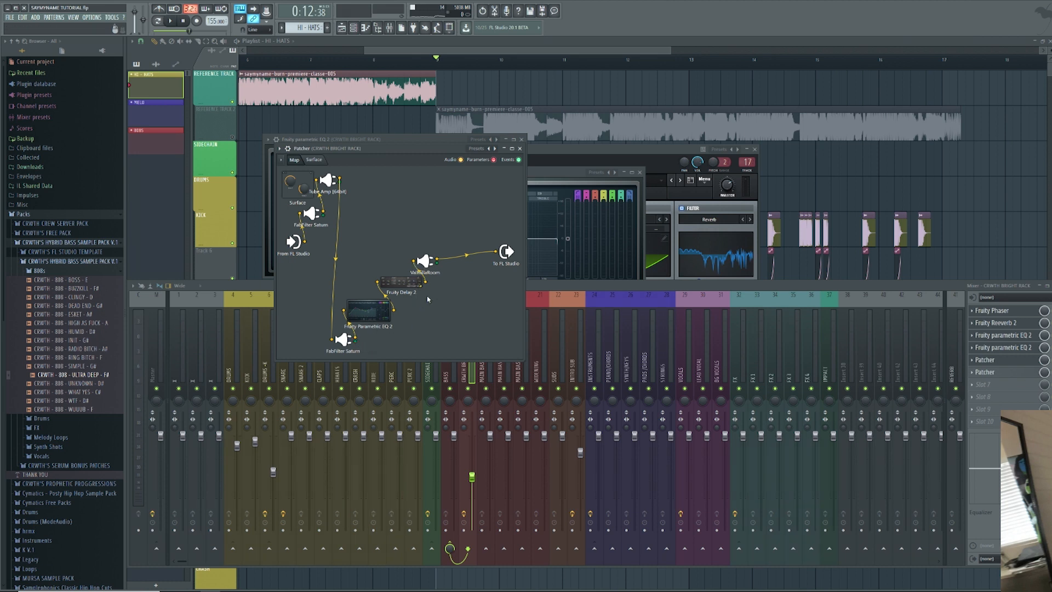
click(992, 376)
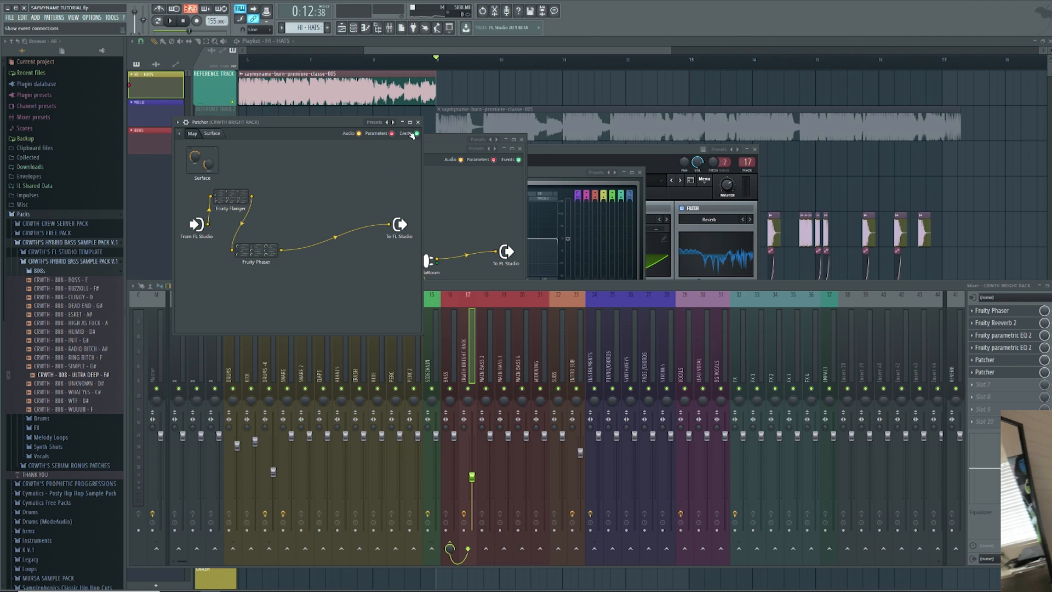
click(419, 122)
click(520, 148)
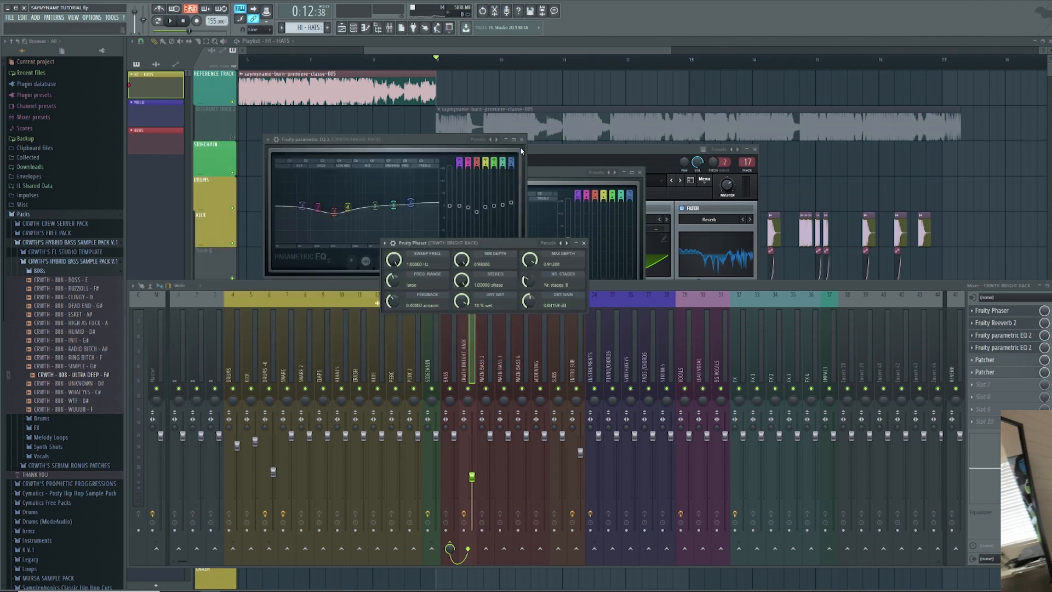
click(522, 139)
click(583, 242)
click(639, 172)
click(571, 283)
right_click(513, 87)
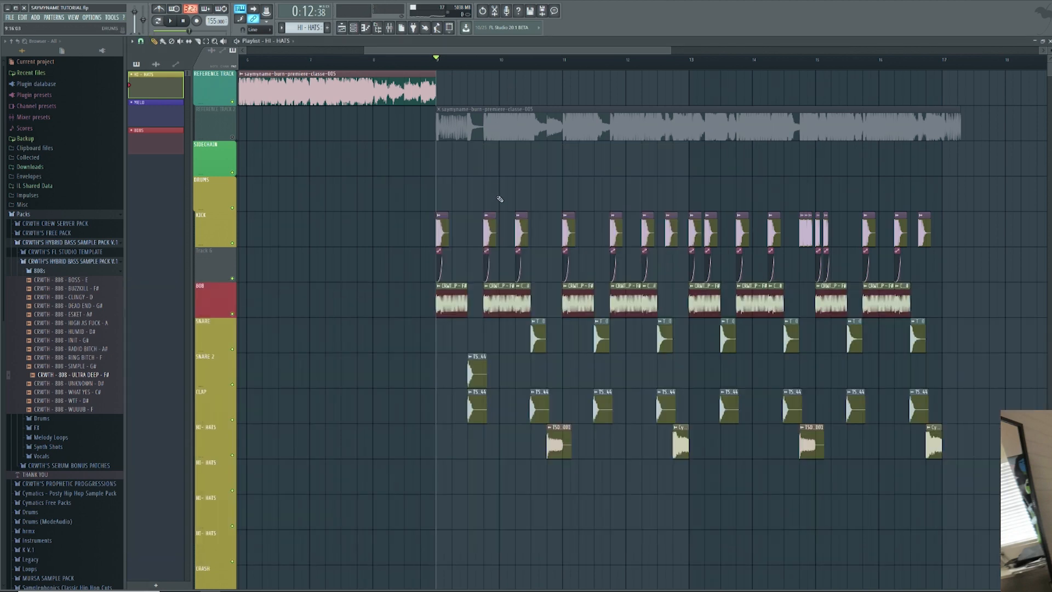
Step: Open the MELO pattern for the main bass notes and start playback
scroll(420, 259, up, 2)
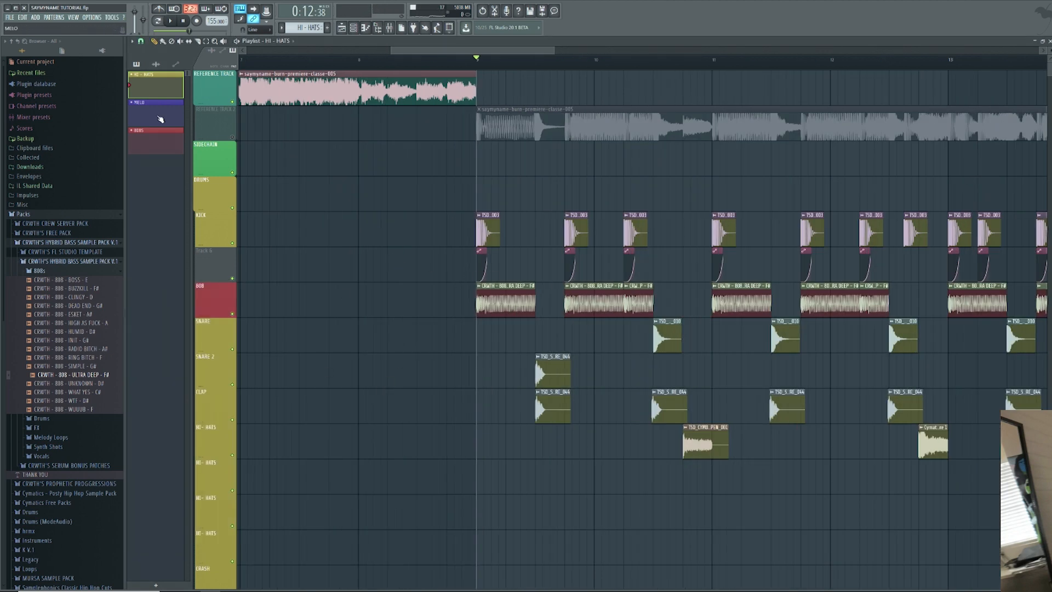
double_click(166, 123)
key(space)
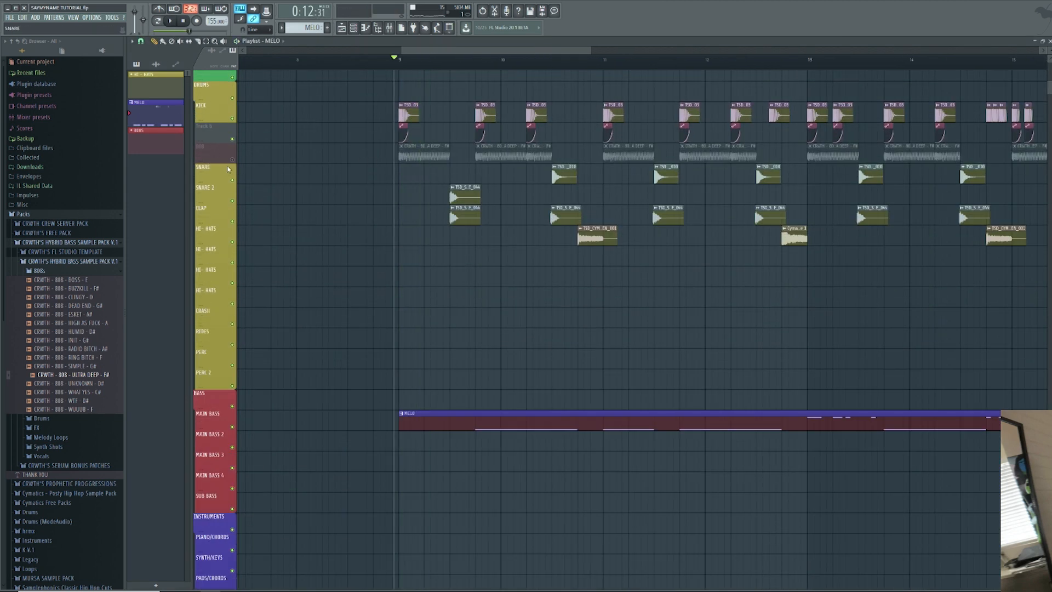
Step: Unmute the 808 track, play the drop with the MELO bass clip and open that clip's notes
click(233, 160)
key(space)
scroll(228, 169, down, 2)
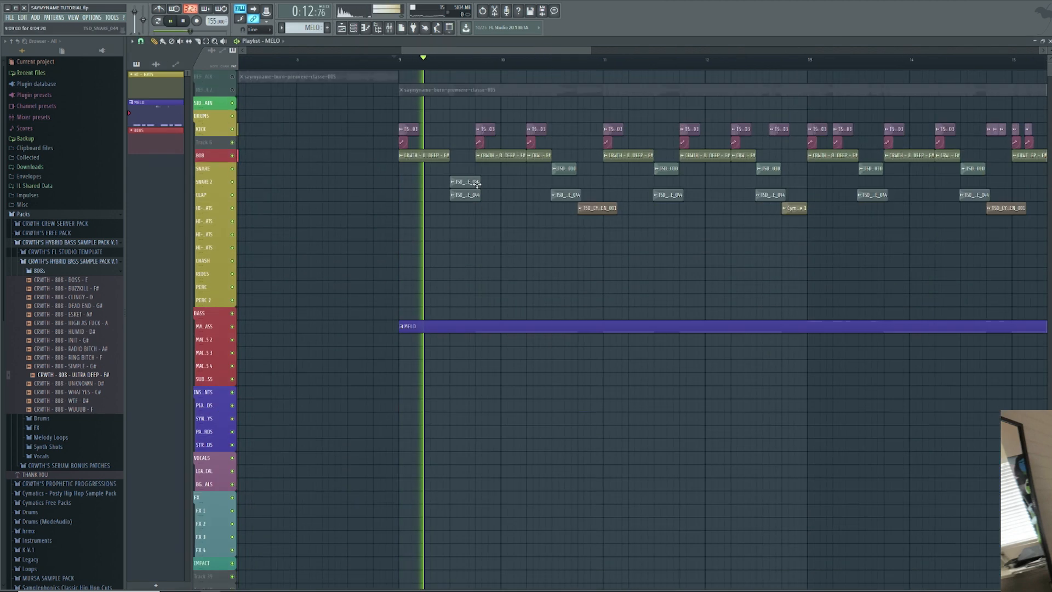
scroll(572, 192, up, 2)
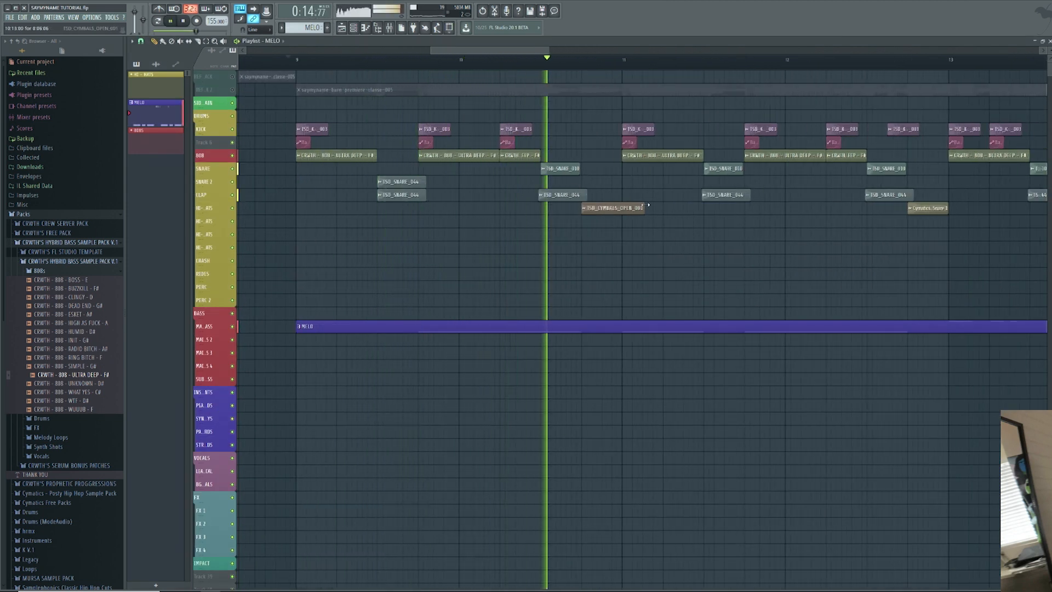
scroll(701, 230, down, 4)
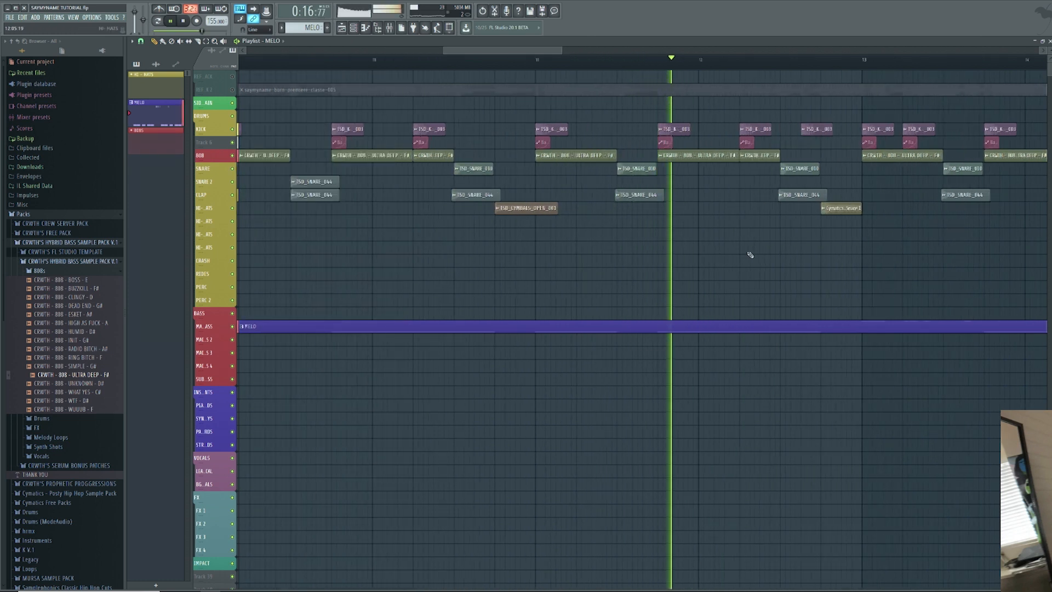
scroll(819, 260, up, 3)
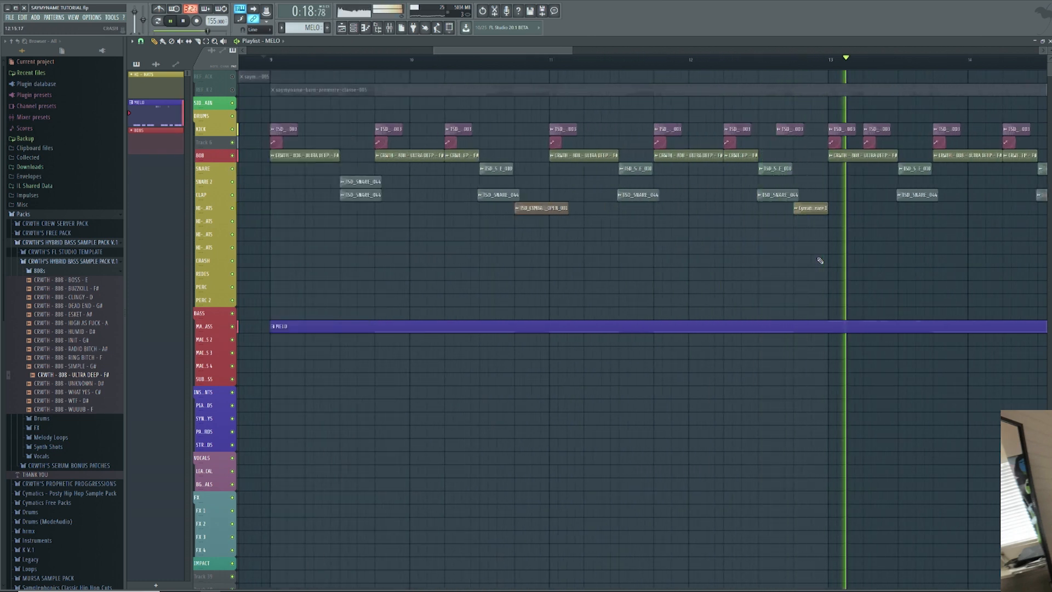
scroll(818, 260, down, 4)
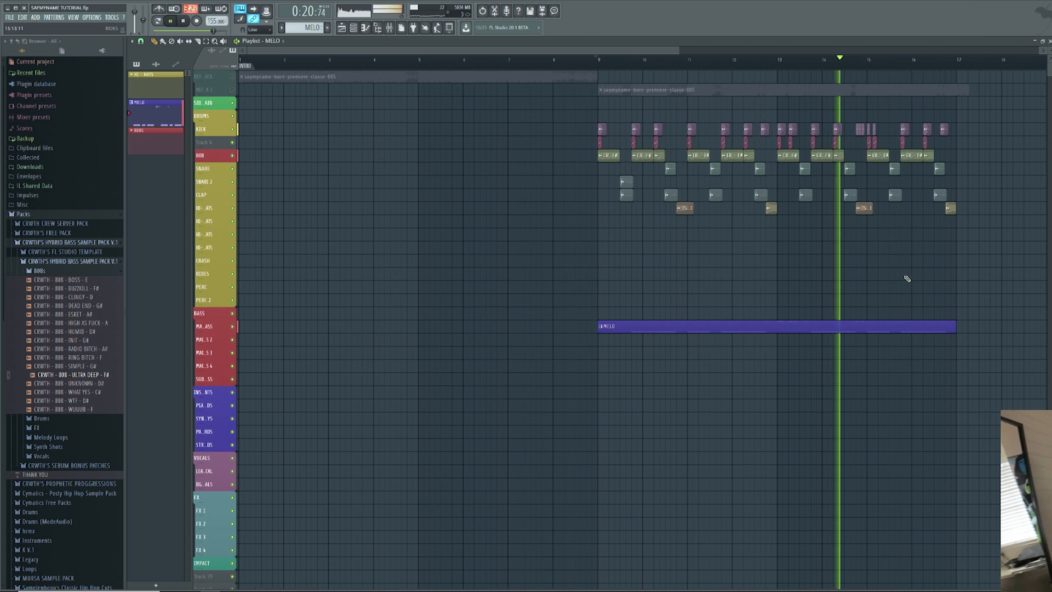
scroll(906, 277, up, 3)
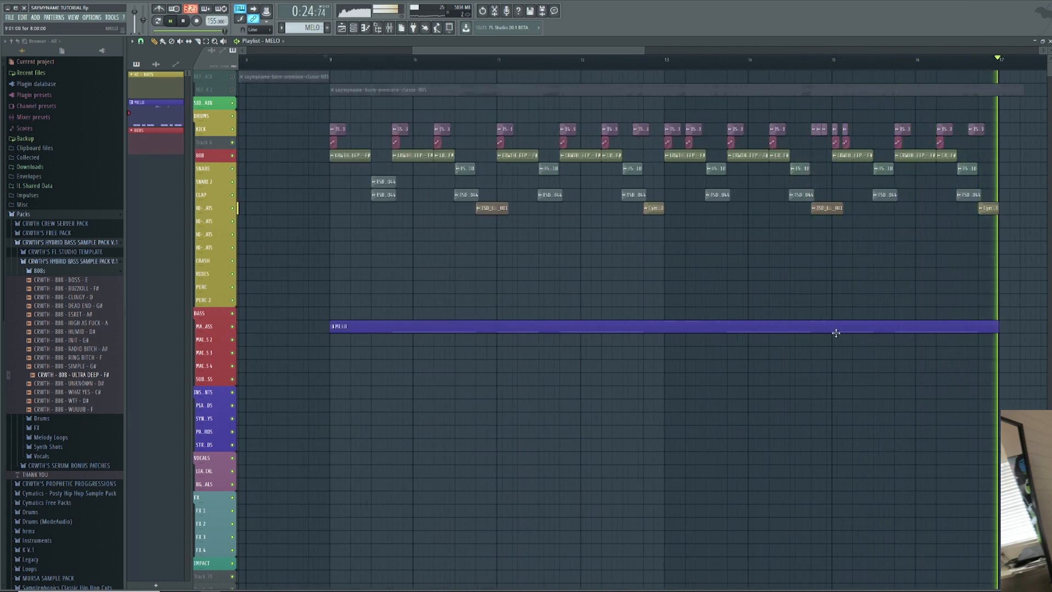
double_click(505, 327)
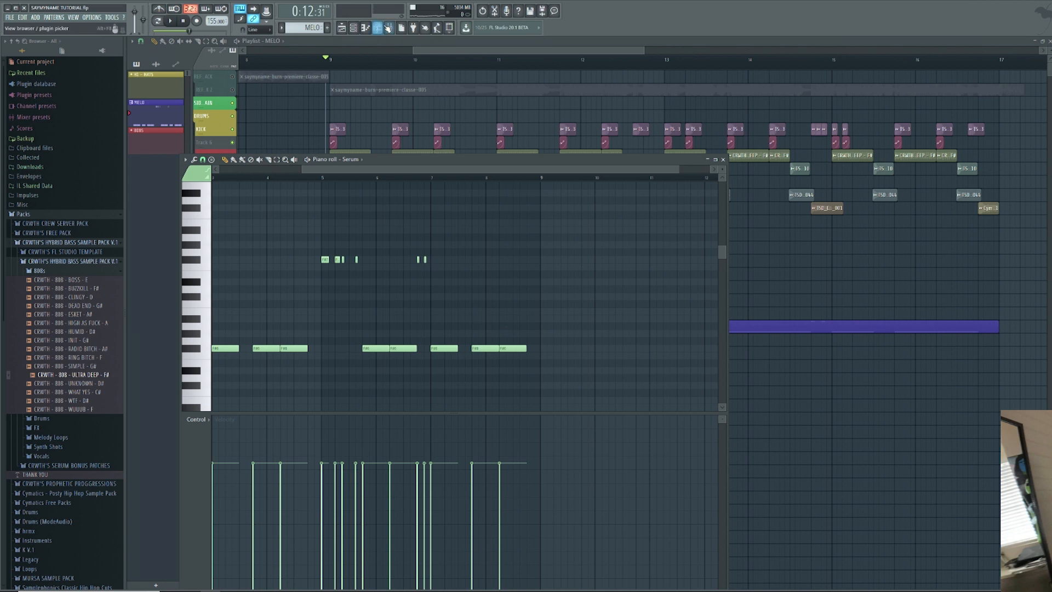
Step: Create an automation clip for the Fruity Balance volume on the SIDECHAIN mixer track, spanning a short selection at the first kick
key(F9)
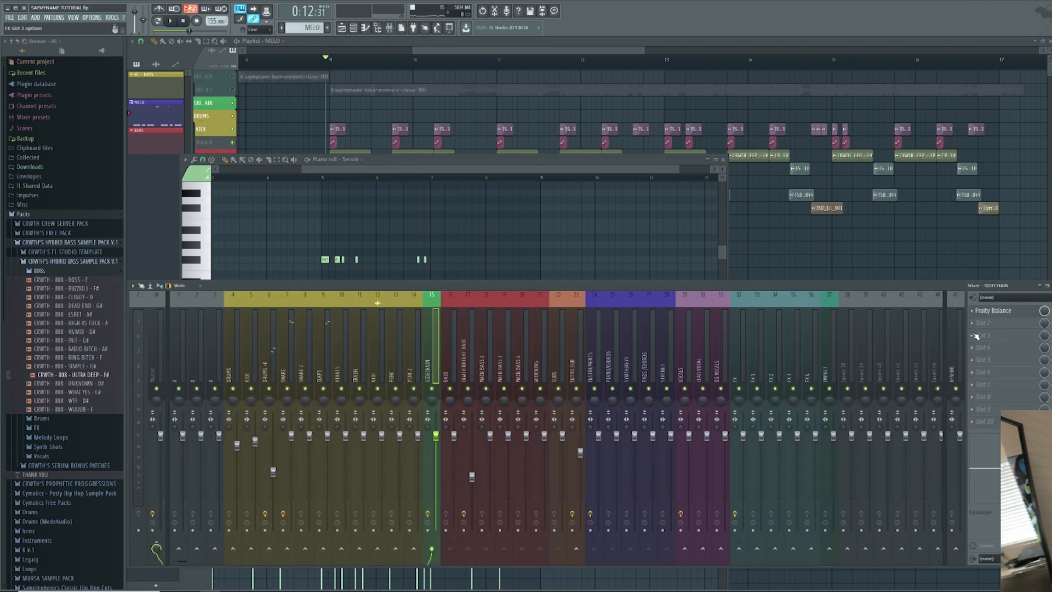
click(1002, 318)
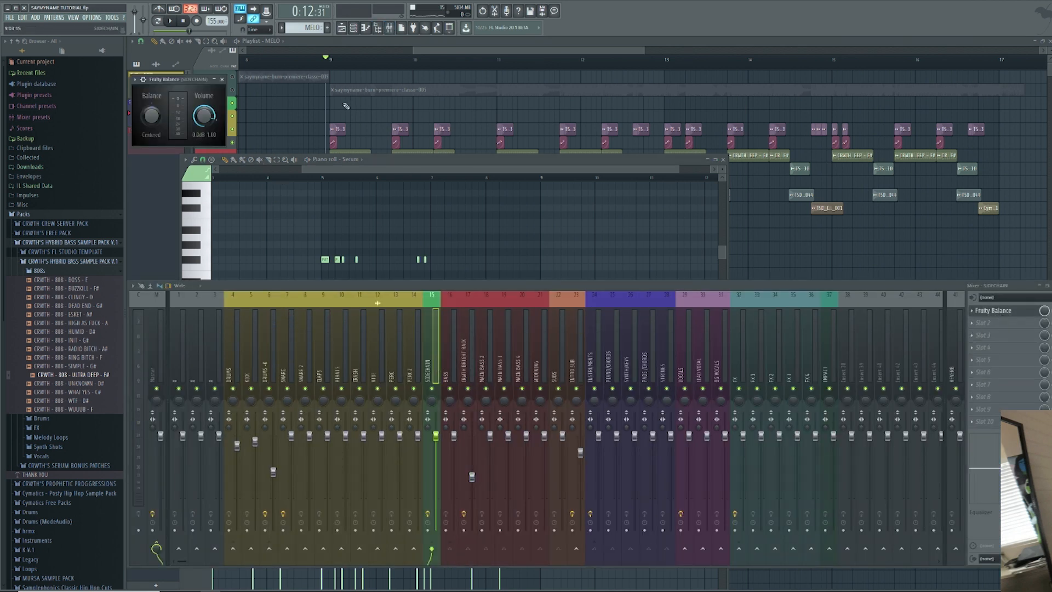
scroll(346, 106, up, 4)
drag(312, 64, 384, 77)
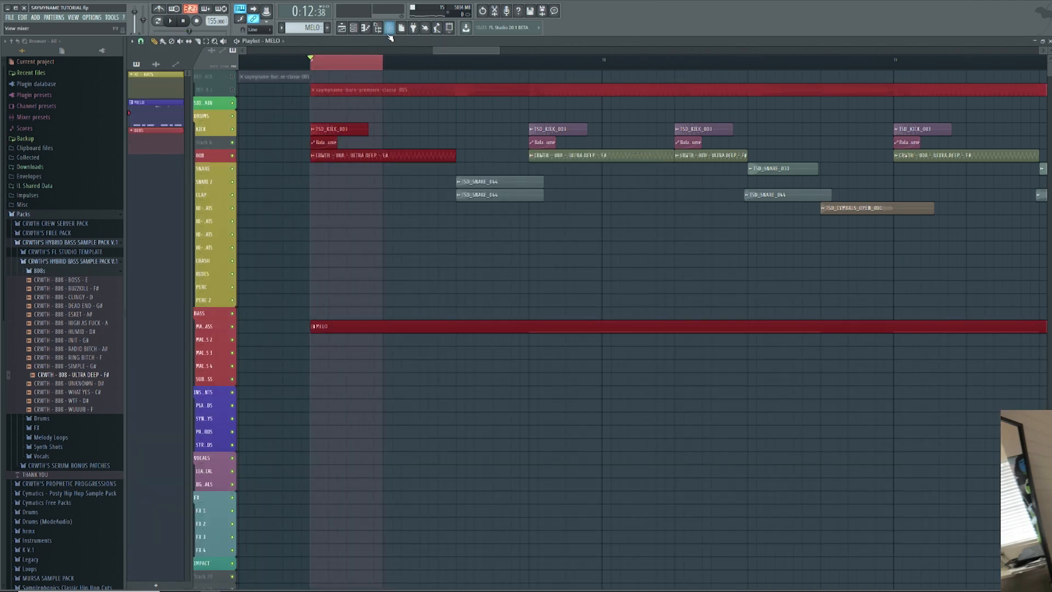
click(389, 30)
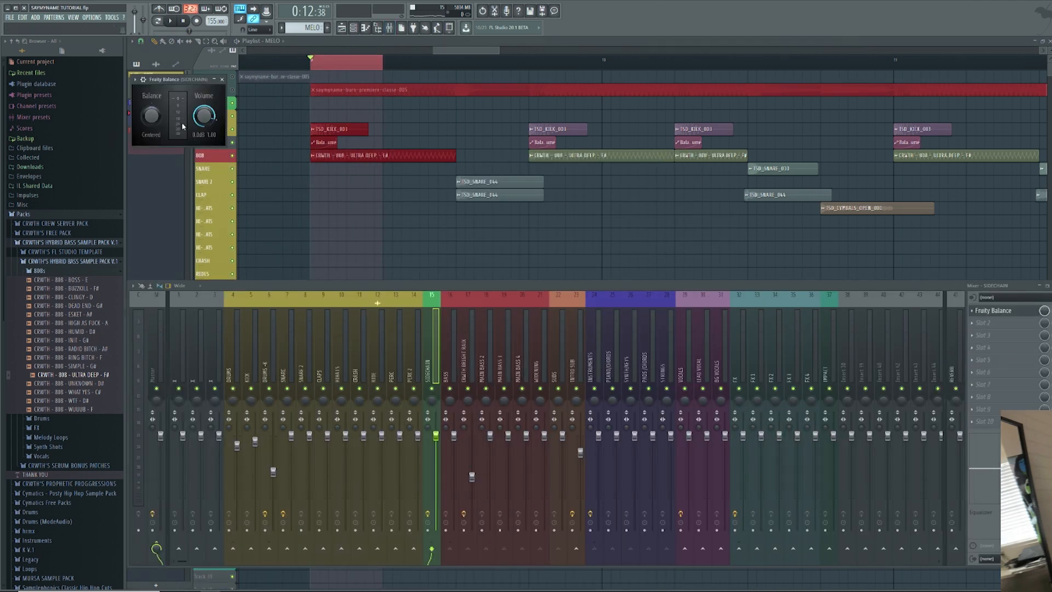
right_click(206, 121)
click(244, 175)
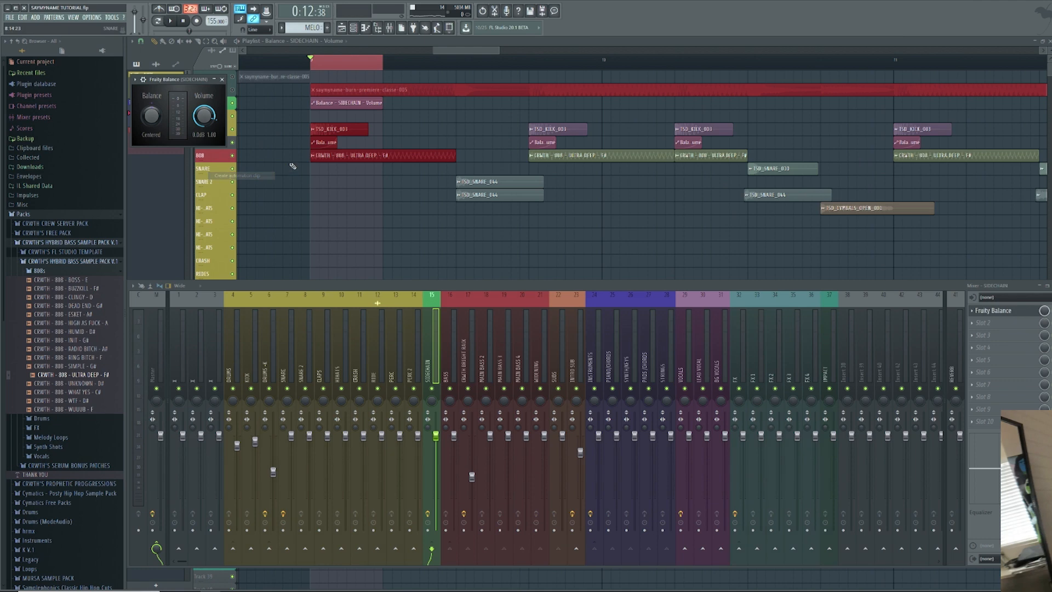
Step: Shape the sidechain volume clip into a short rising curve under the first kick and place copies at the second and third kicks
scroll(316, 107, up, 3)
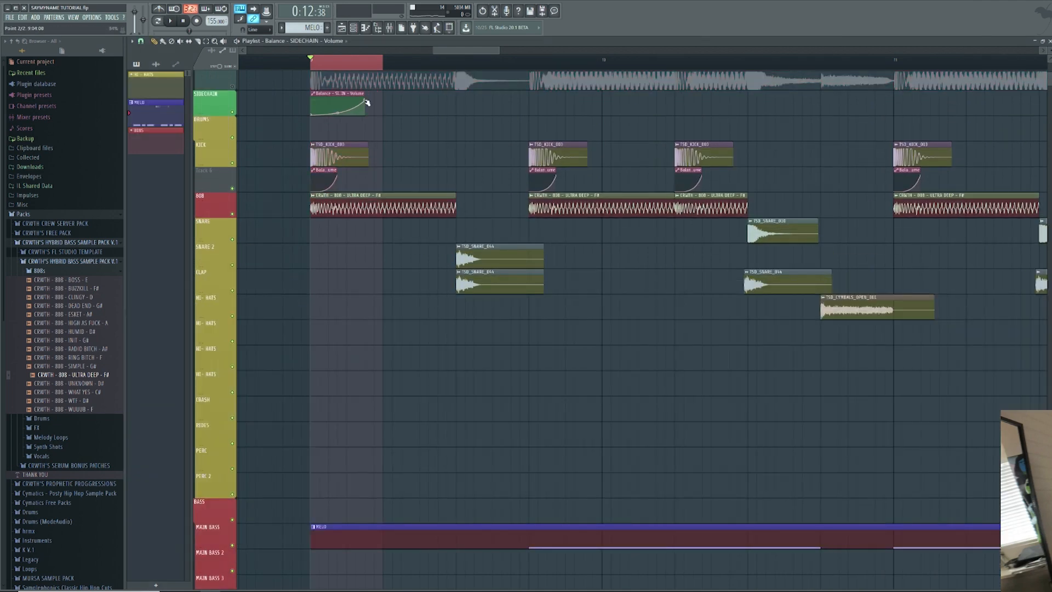
click(533, 112)
key(space)
click(683, 111)
scroll(650, 110, down, 2)
key(space)
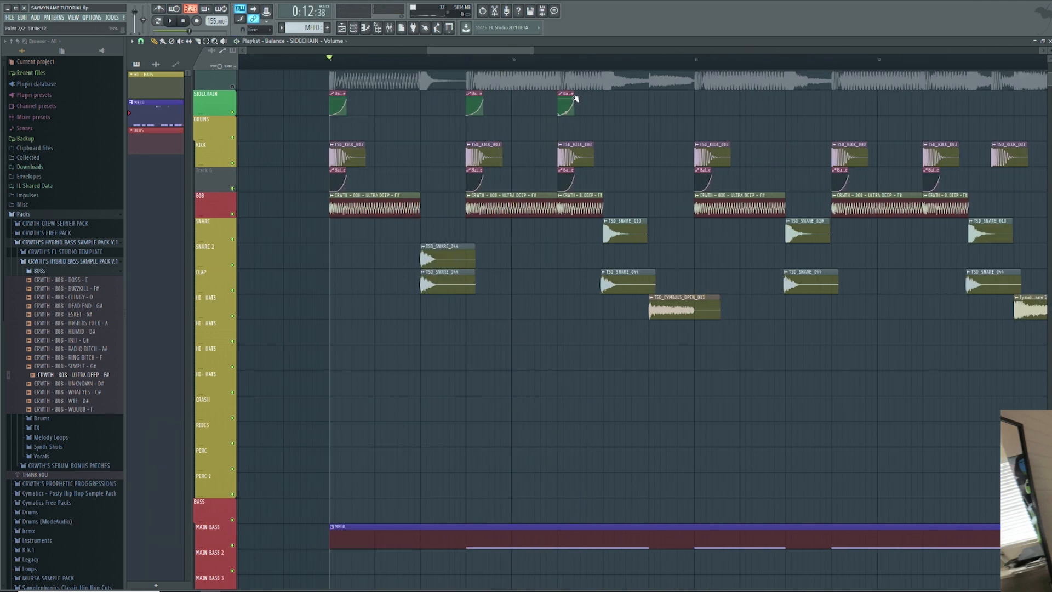
Step: Place copies of the SIDECHAIN volume clip across the rest of the drop in line with the kicks while playing it
key(F9)
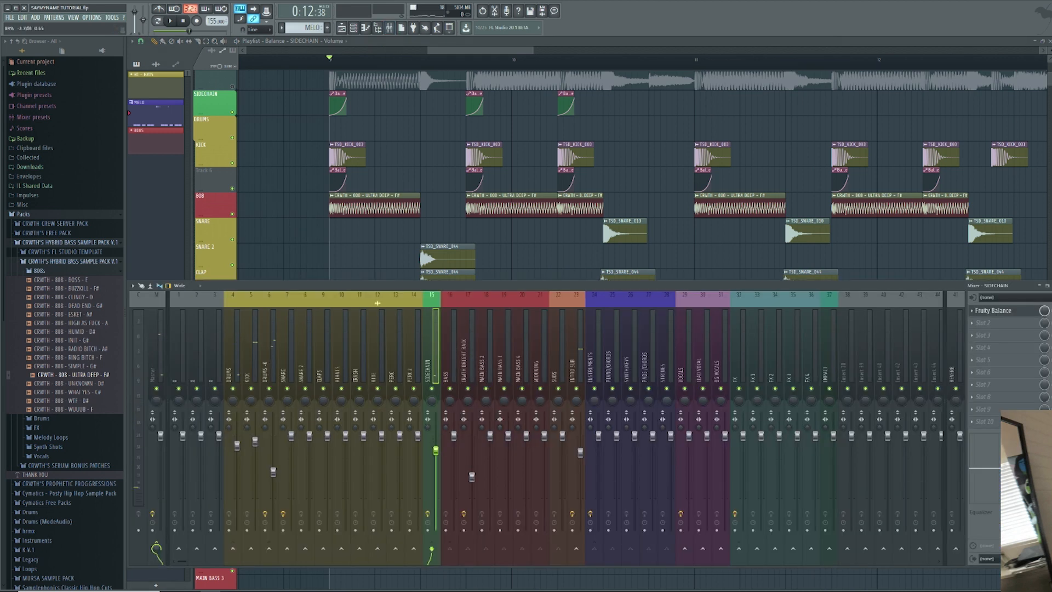
key(space)
key(F9)
scroll(491, 110, up, 3)
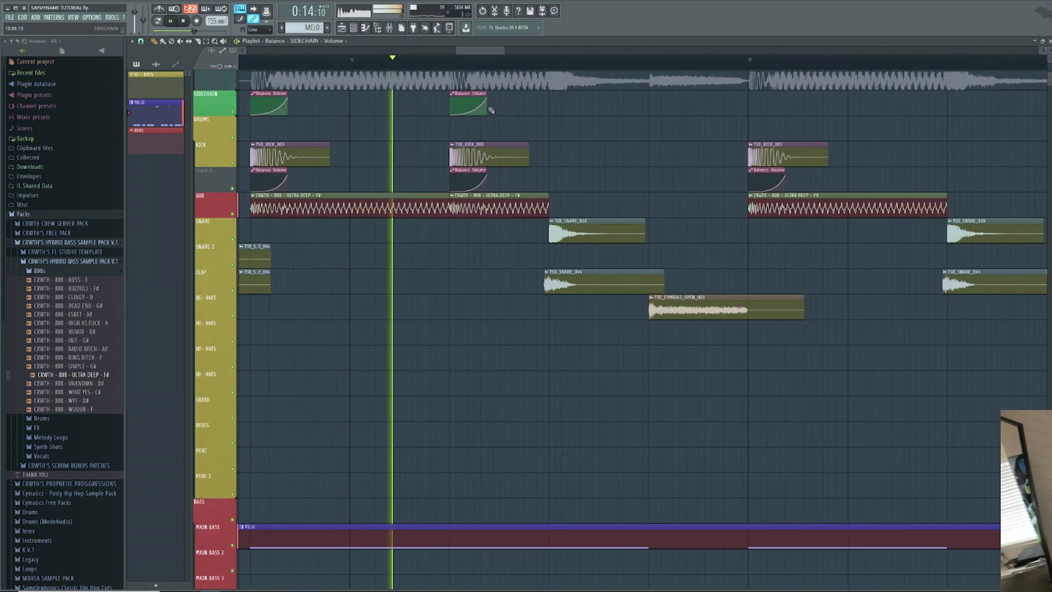
scroll(696, 137, down, 4)
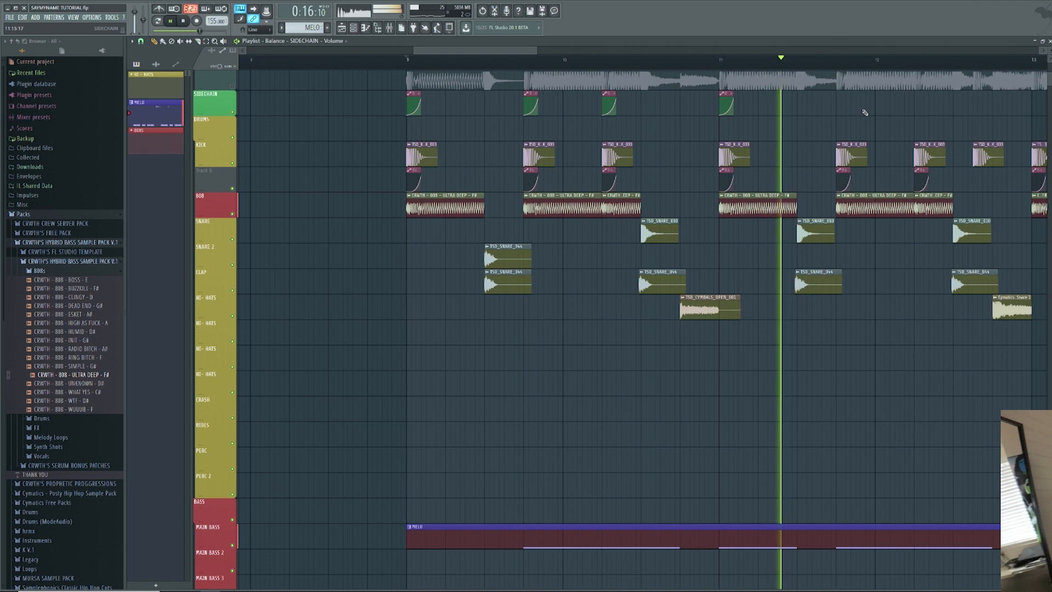
scroll(869, 114, up, 3)
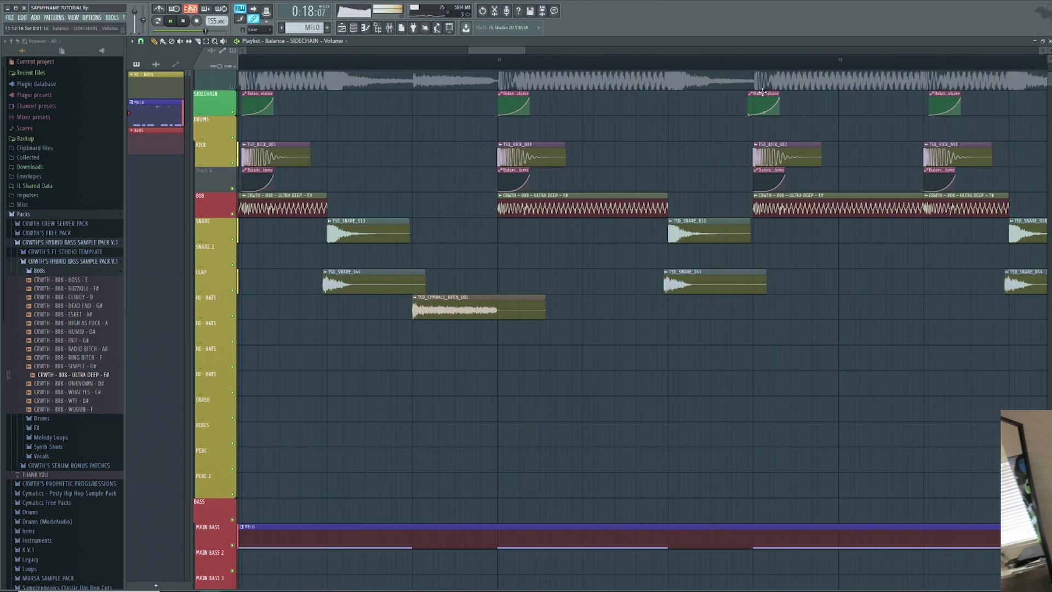
scroll(946, 92, down, 3)
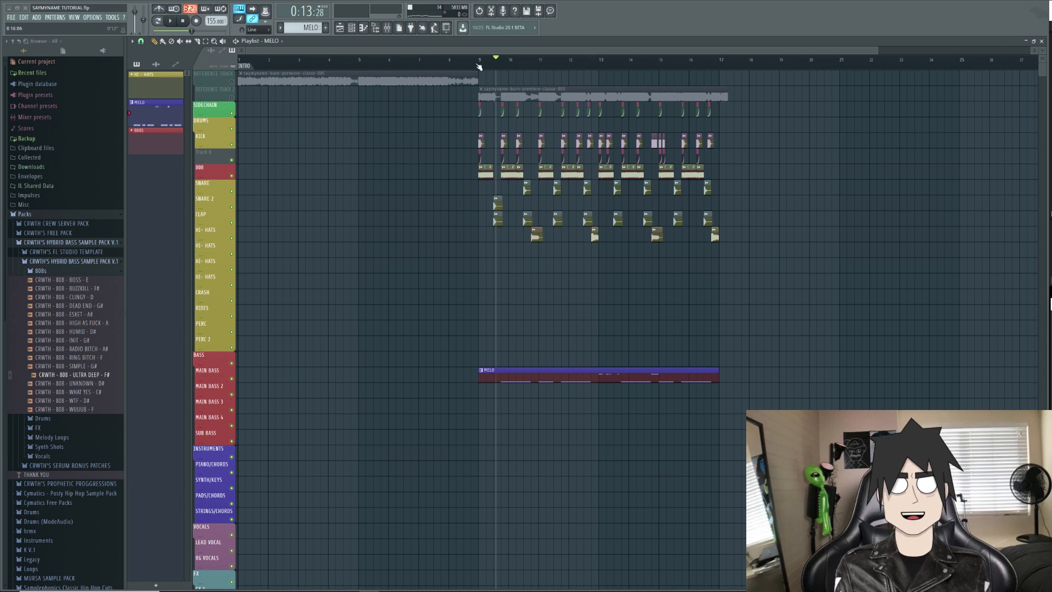
Step: Set the playback position to the start of the drop and place two KSHMR_Hardstyle_Kick_07_D clips on the CRASH track just before bar 13
click(478, 63)
scroll(516, 188, up, 3)
scroll(579, 199, down, 1)
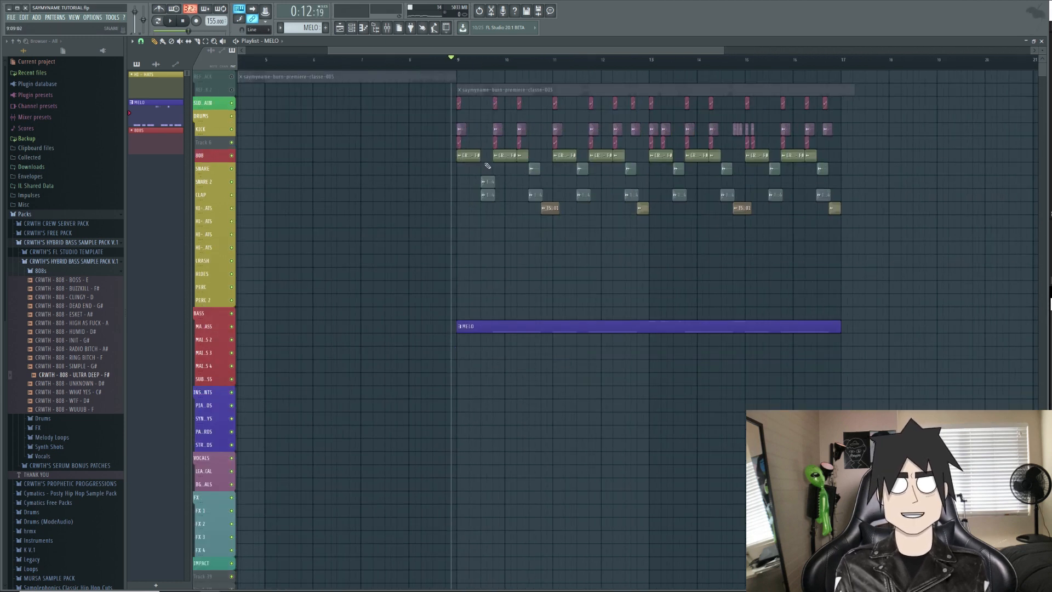
scroll(487, 165, up, 2)
scroll(487, 165, up, 1)
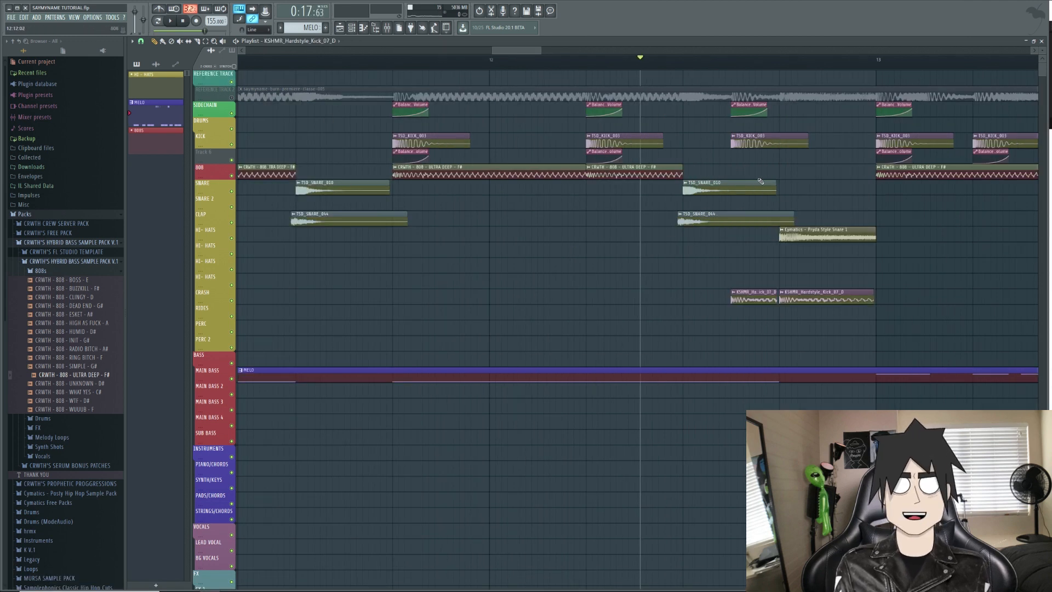
scroll(761, 181, down, 2)
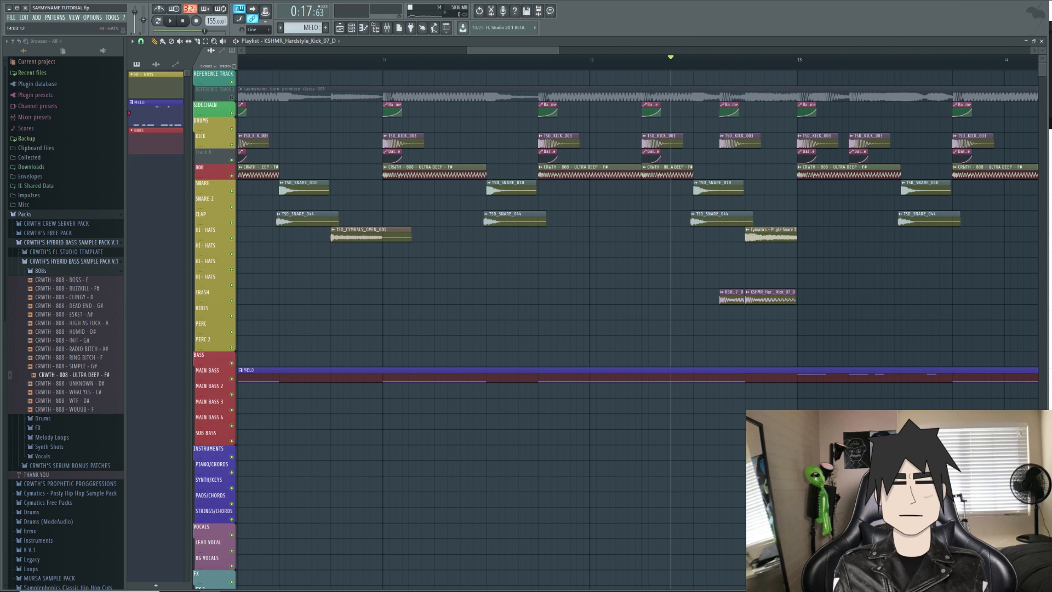
Step: Play back the two hardstyle kick clips and copy them to the end of the drop just before bar 17
scroll(800, 247, up, 3)
key(space)
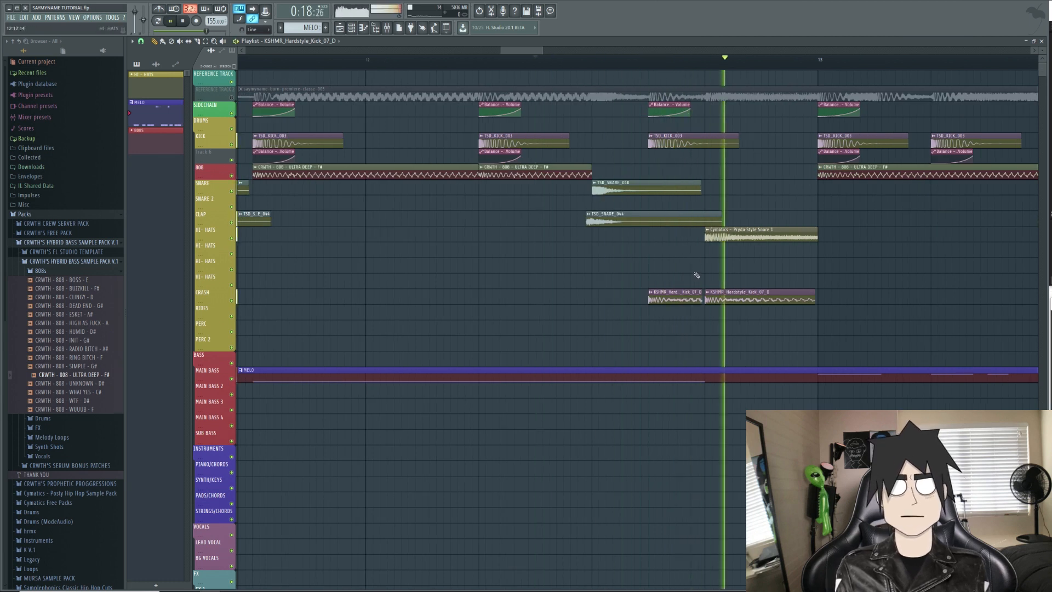
key(space)
key(space)
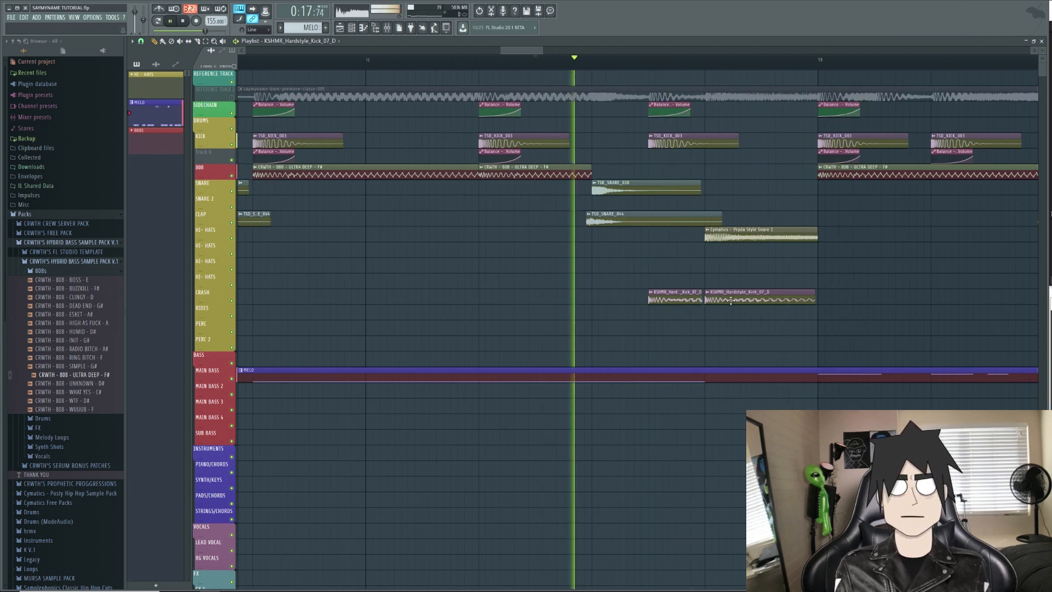
double_click(759, 301)
key(space)
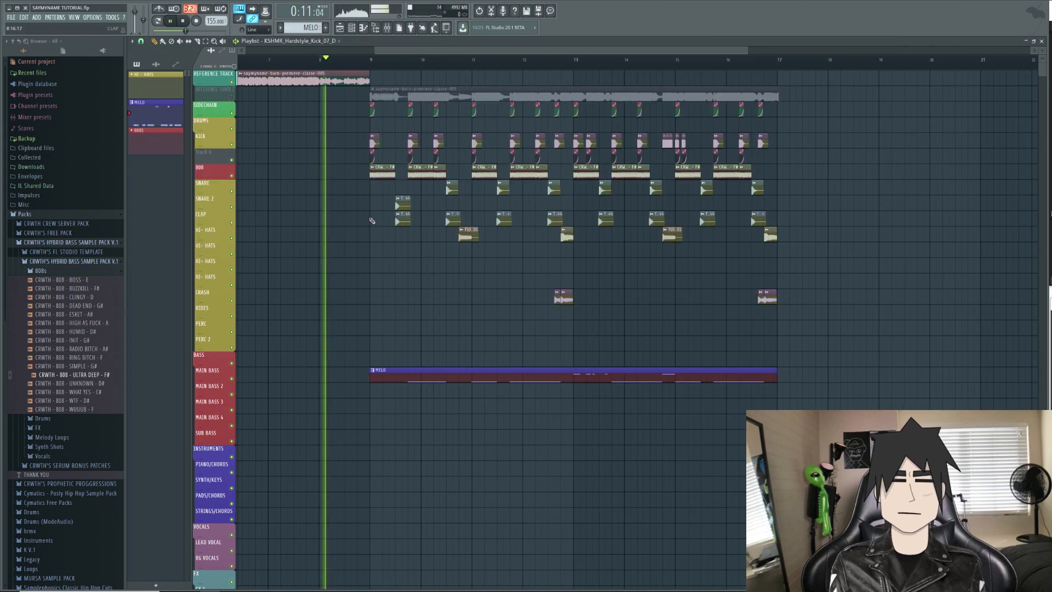
Step: Open the TSD_SNARE_044 clap sample's settings and add a mixer send from CLAPS to SNARE
scroll(373, 218, up, 5)
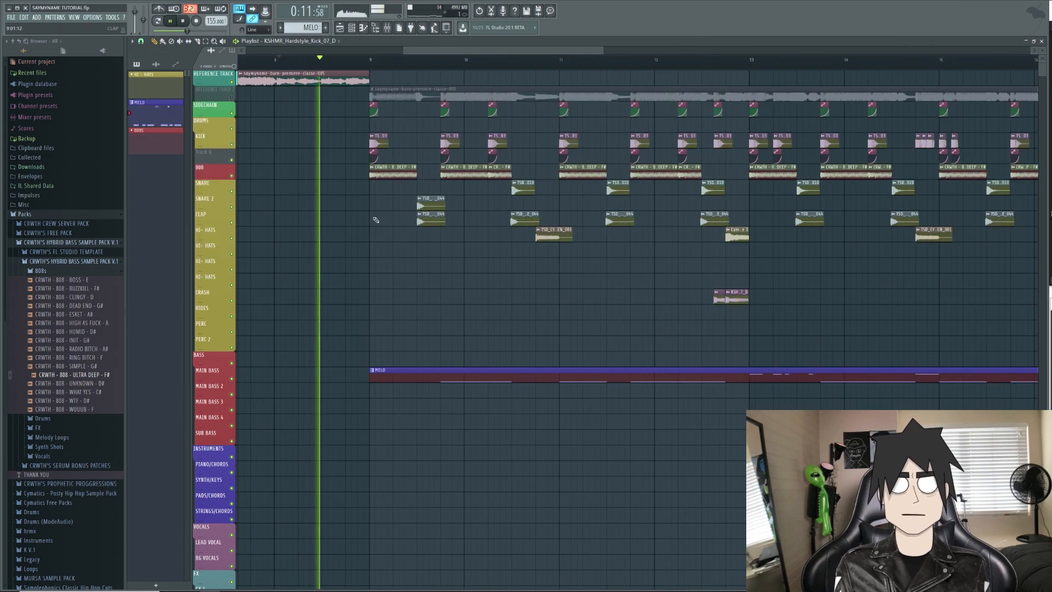
scroll(435, 211, down, 4)
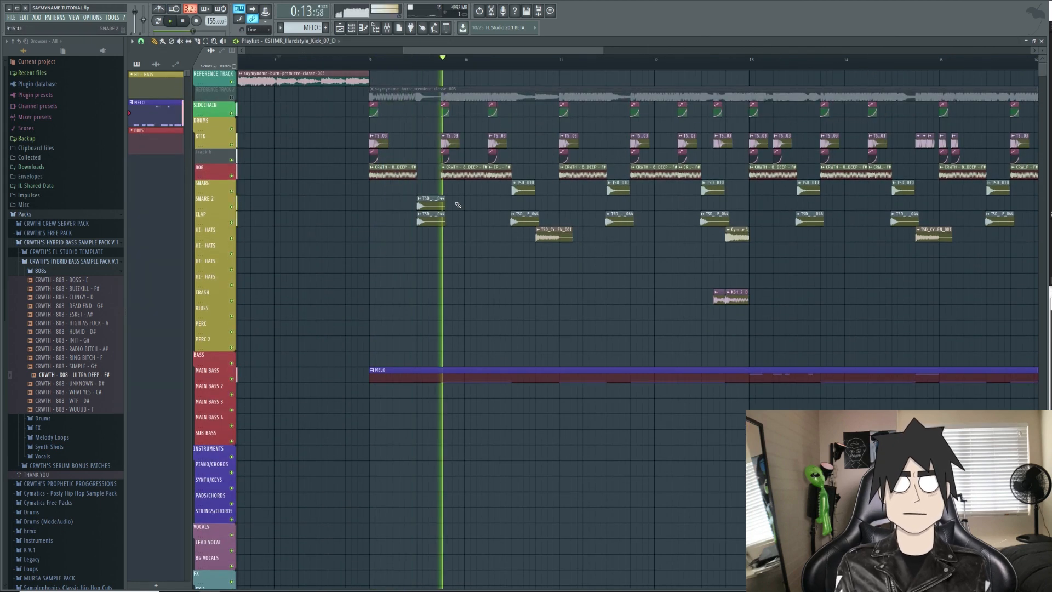
key(space)
double_click(426, 206)
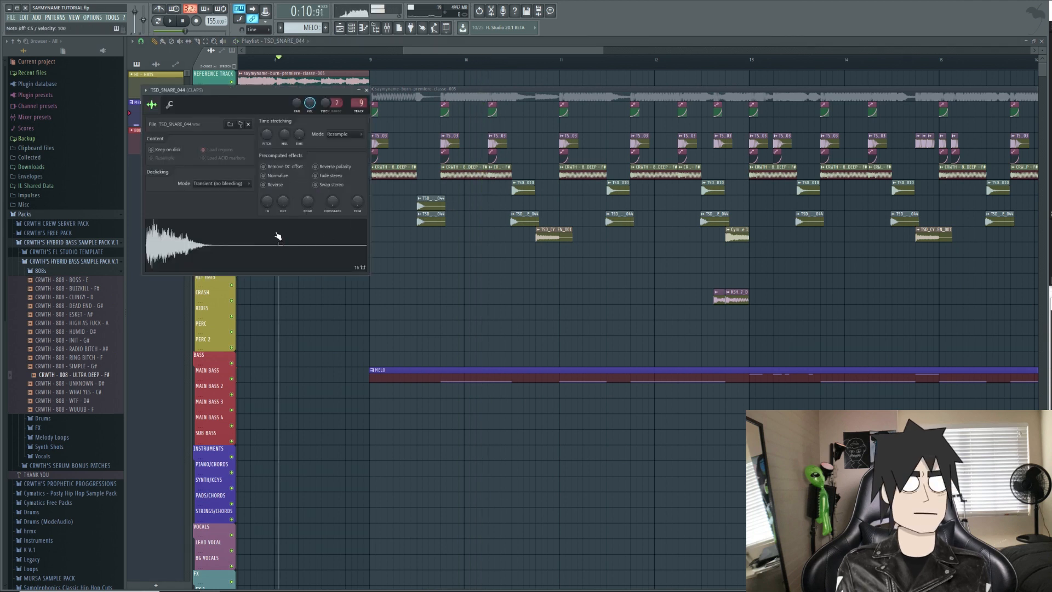
click(389, 25)
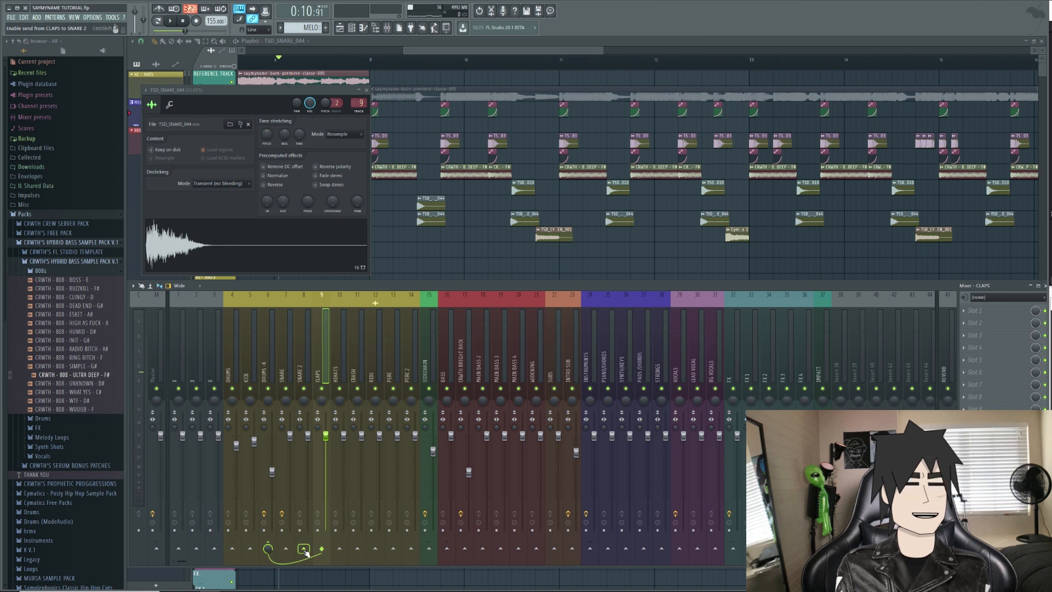
click(281, 373)
click(317, 375)
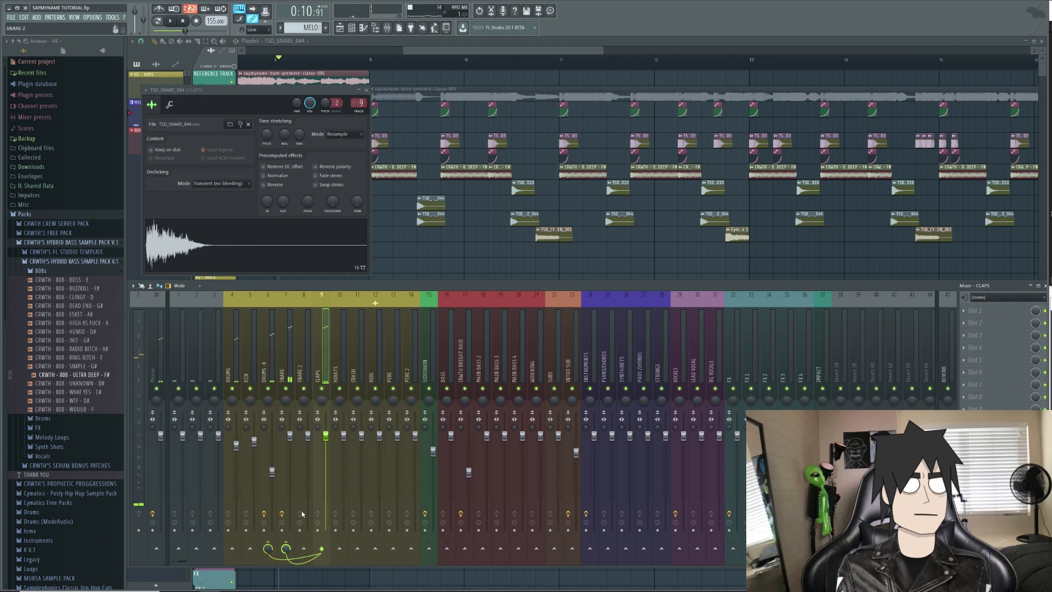
Step: Play the drop with the new clap routing and delete the TSD_SNARE_044 clip on the CLAP track below the SNARE 2 hit
key(F9)
key(space)
scroll(453, 272, up, 2)
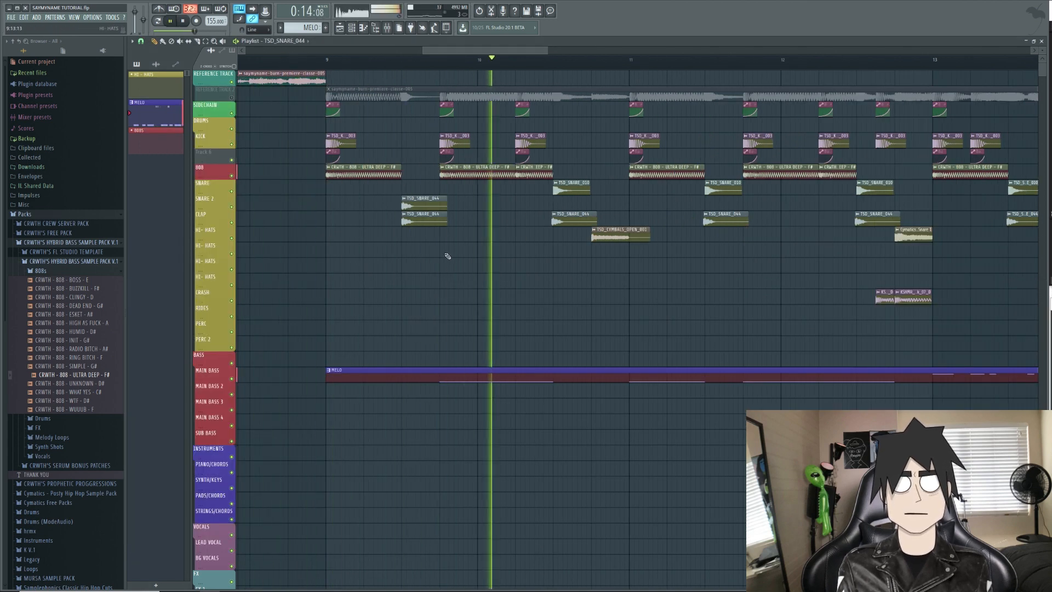
key(F9)
key(space)
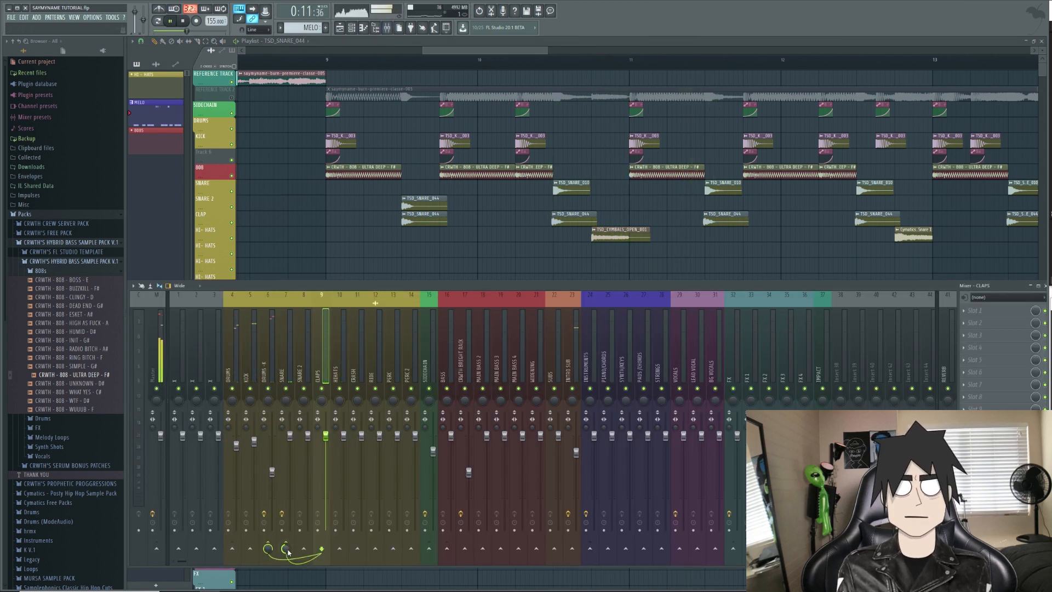
key(space)
key(F9)
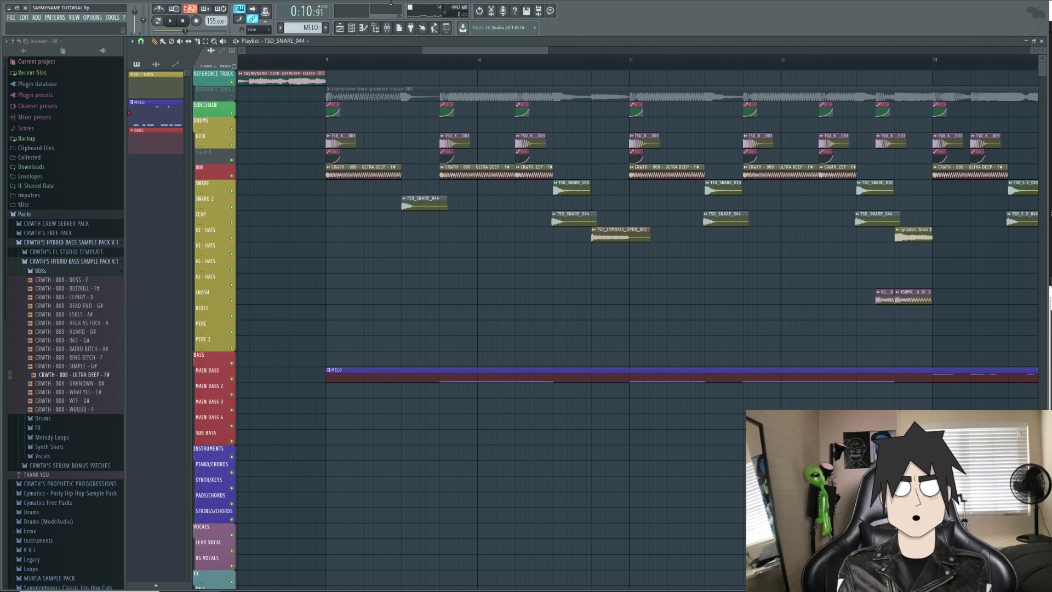
Step: Play the drop and examine the mixer levels and the clip arrangement across all tracks
click(387, 27)
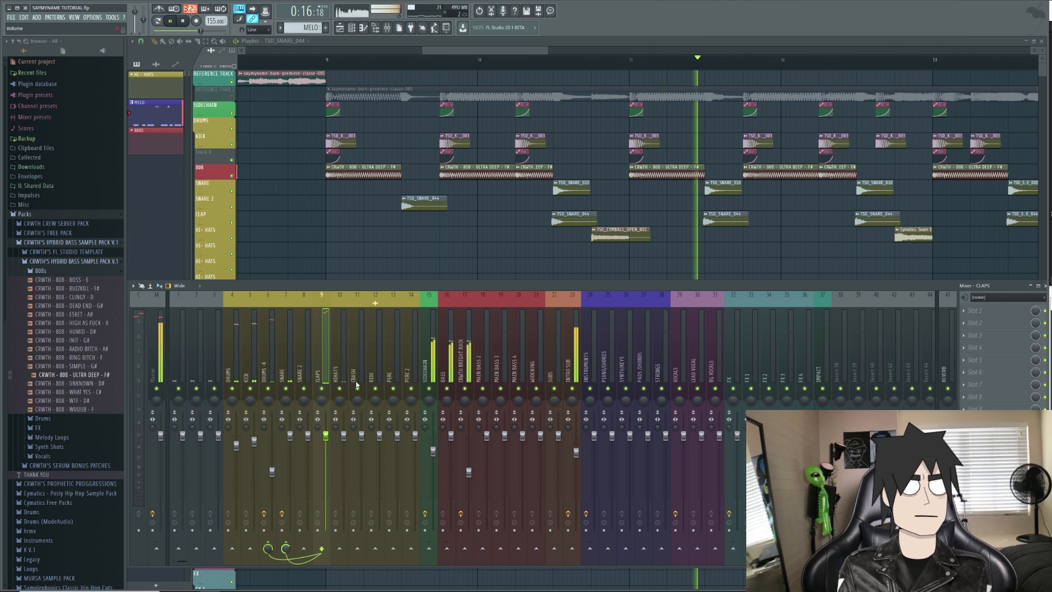
key(F9)
scroll(525, 266, down, 3)
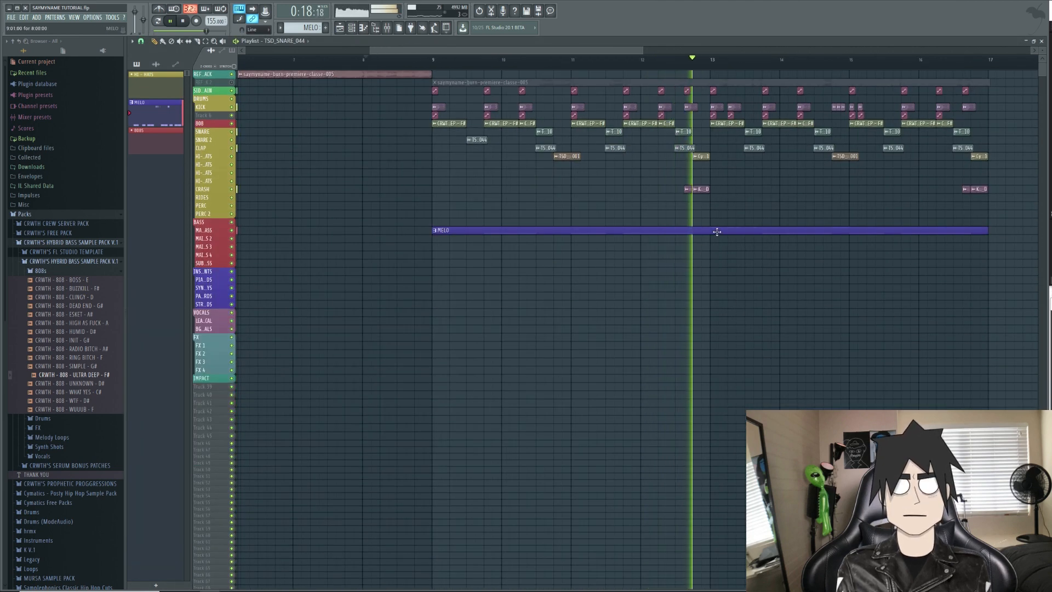
scroll(740, 211, up, 3)
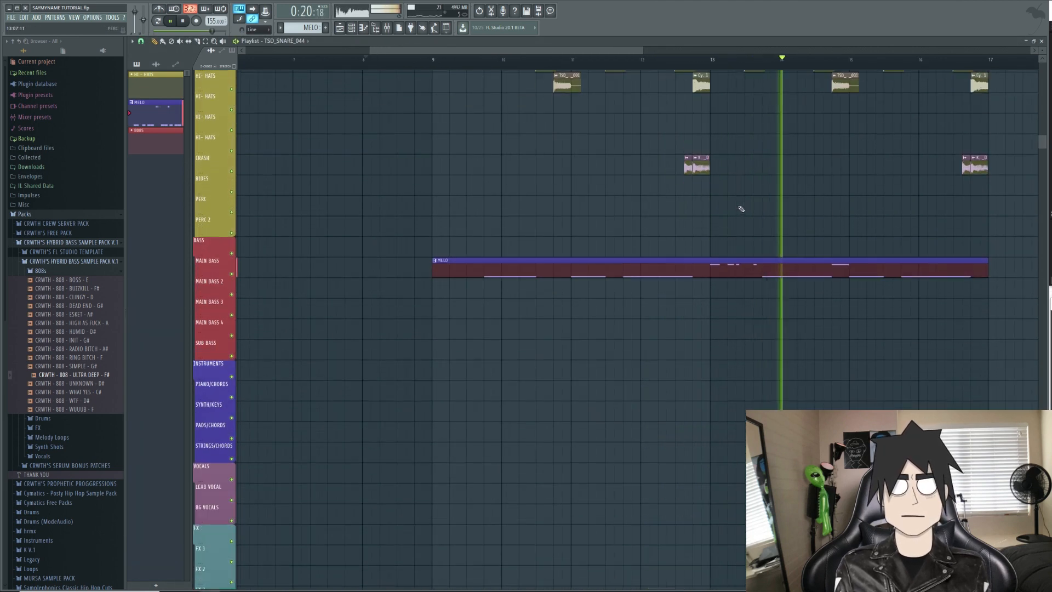
scroll(789, 298, down, 3)
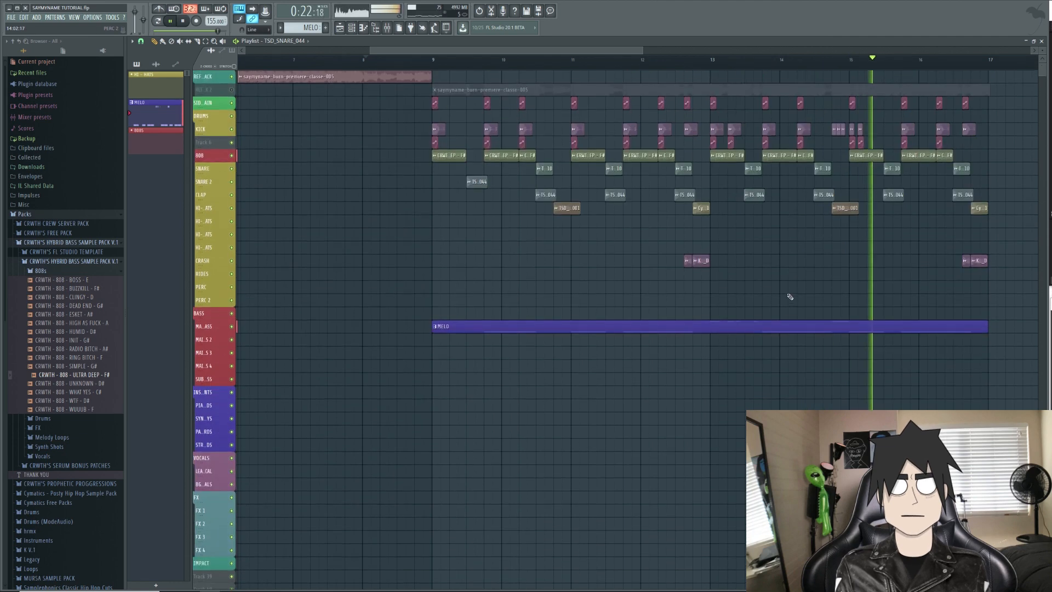
scroll(791, 298, up, 3)
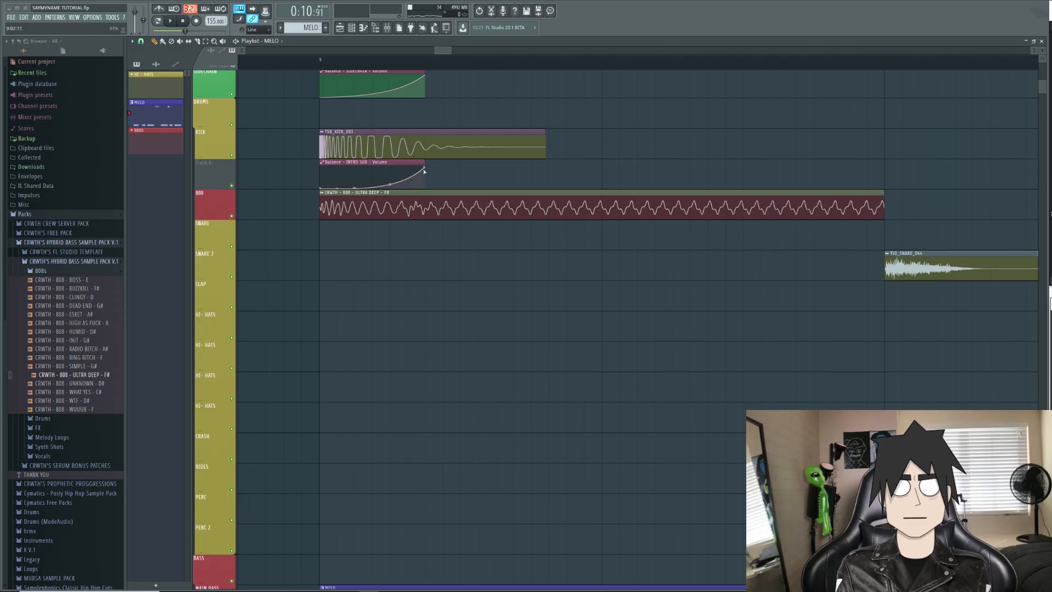
Step: Shorten the INTRO SUB volume automation clips under the kicks, open the TSD_KICK_003 sample's settings and start playback
drag(423, 168, 408, 167)
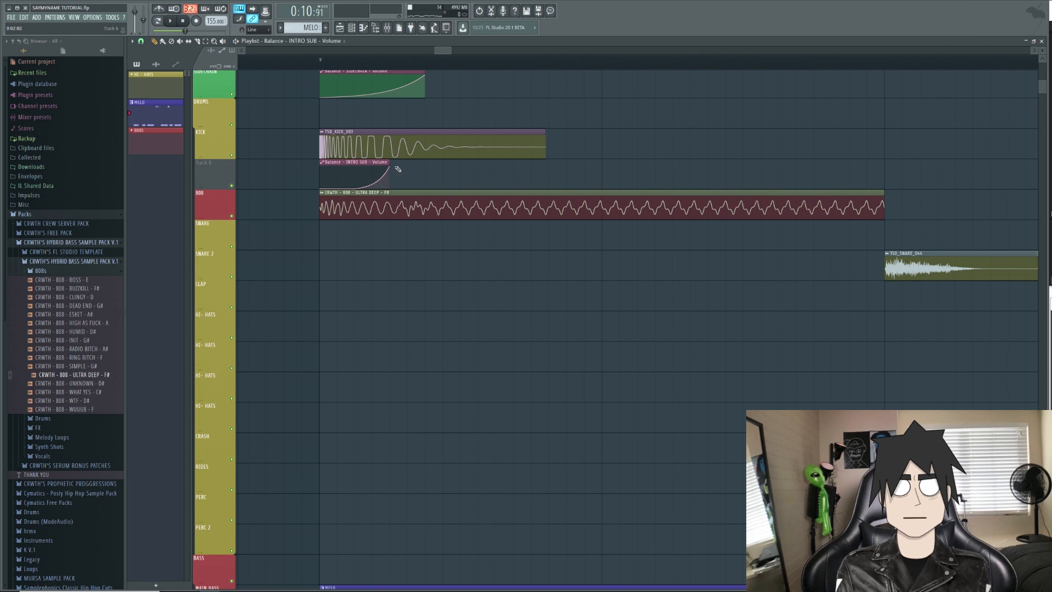
double_click(370, 150)
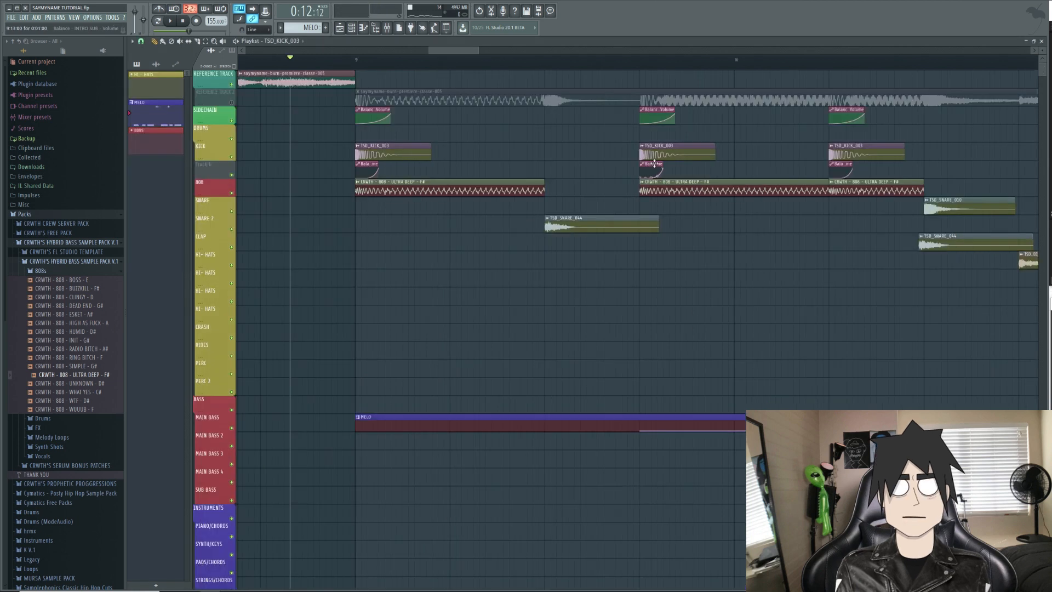
key(space)
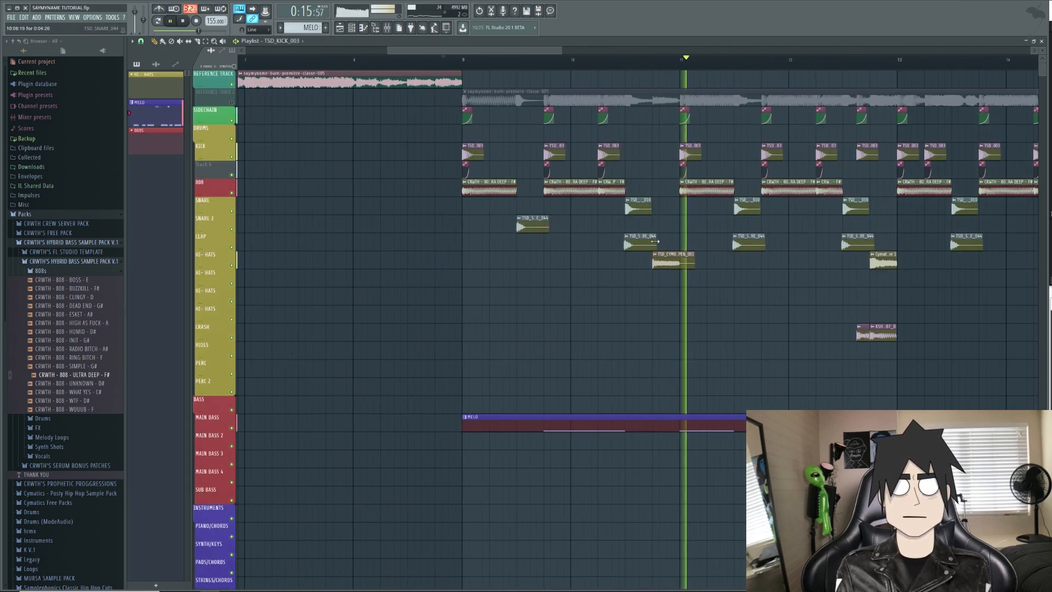
Step: Follow the drop's playback in the playlist to examine how the kicks, 808s and main bass work together
scroll(778, 241, up, 3)
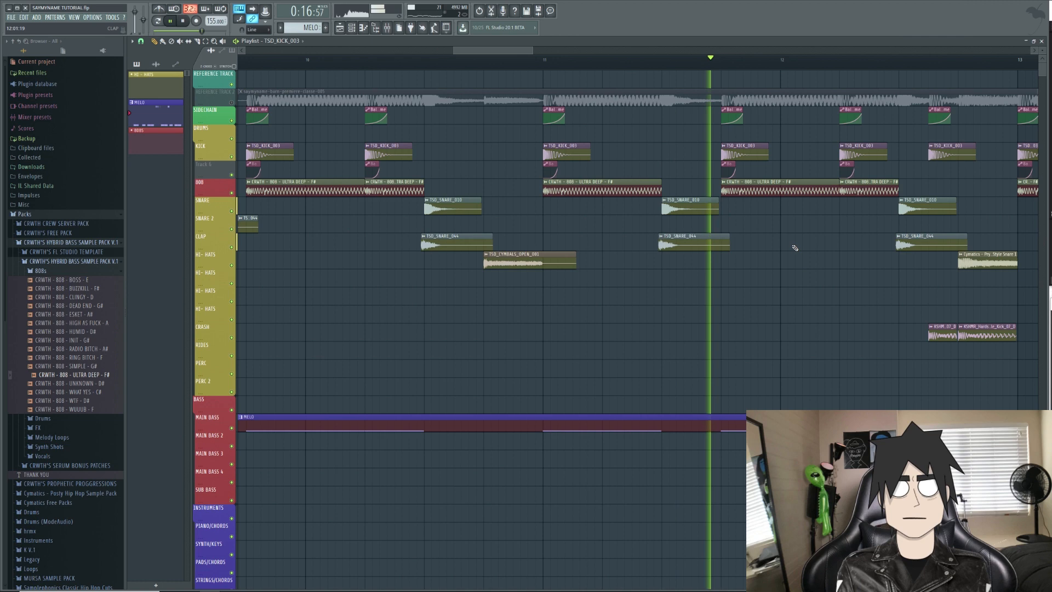
scroll(758, 241, down, 2)
scroll(761, 242, down, 1)
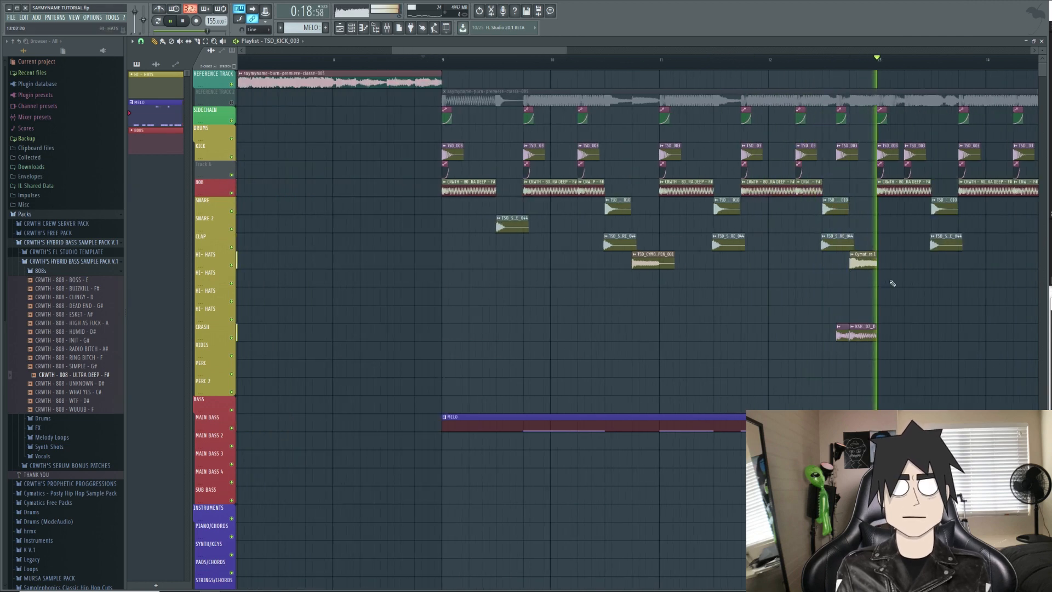
scroll(820, 286, up, 1)
scroll(882, 307, down, 2)
scroll(849, 331, up, 2)
scroll(690, 289, down, 3)
scroll(850, 299, up, 2)
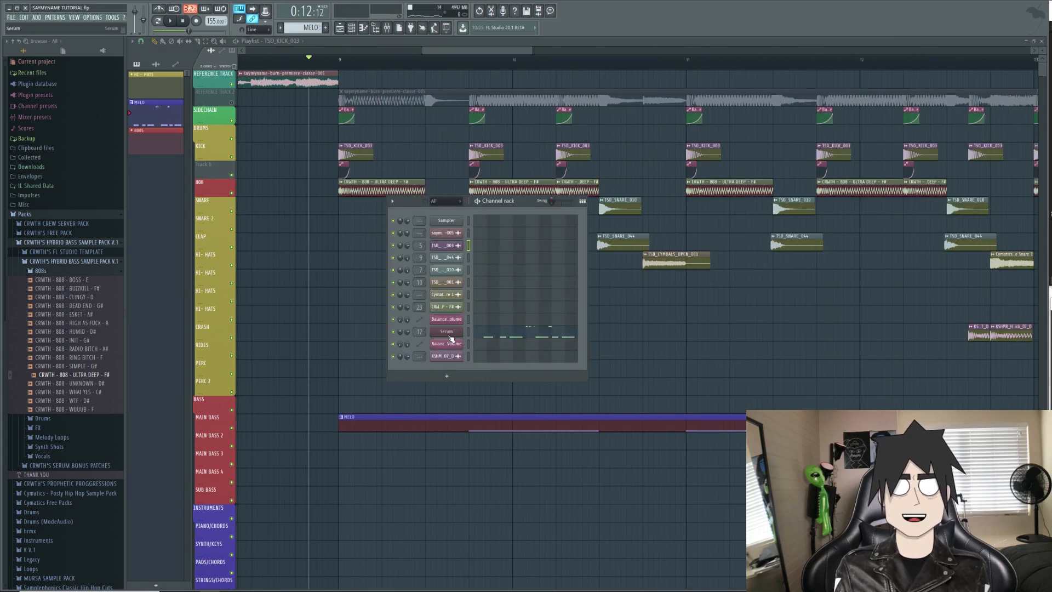
Step: Open the main bass Serum and adjust the resonance of its Reverb filter while the drop plays
click(449, 334)
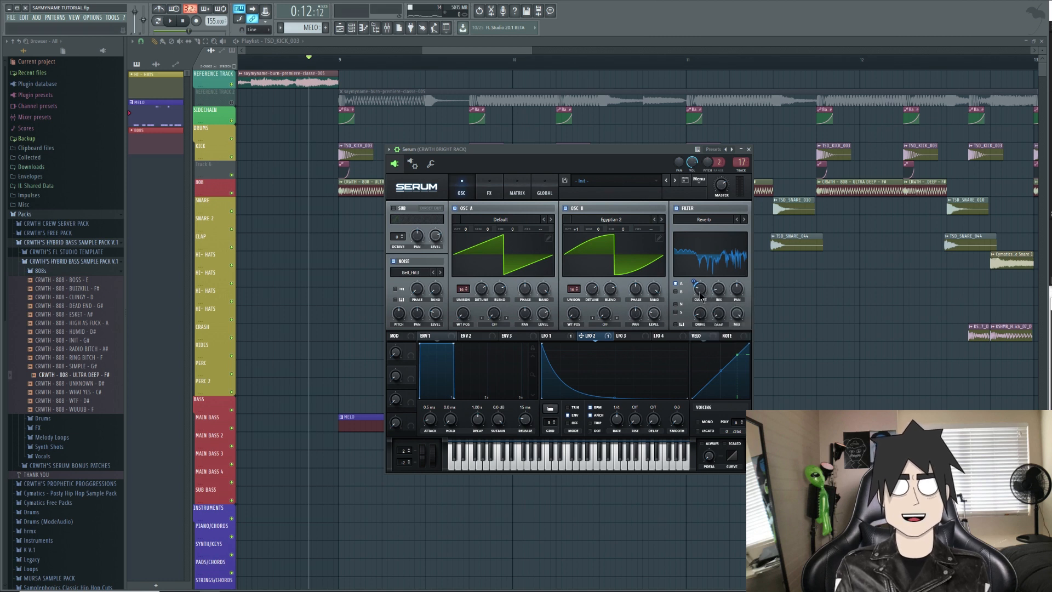
key(space)
mouse_move(703, 296)
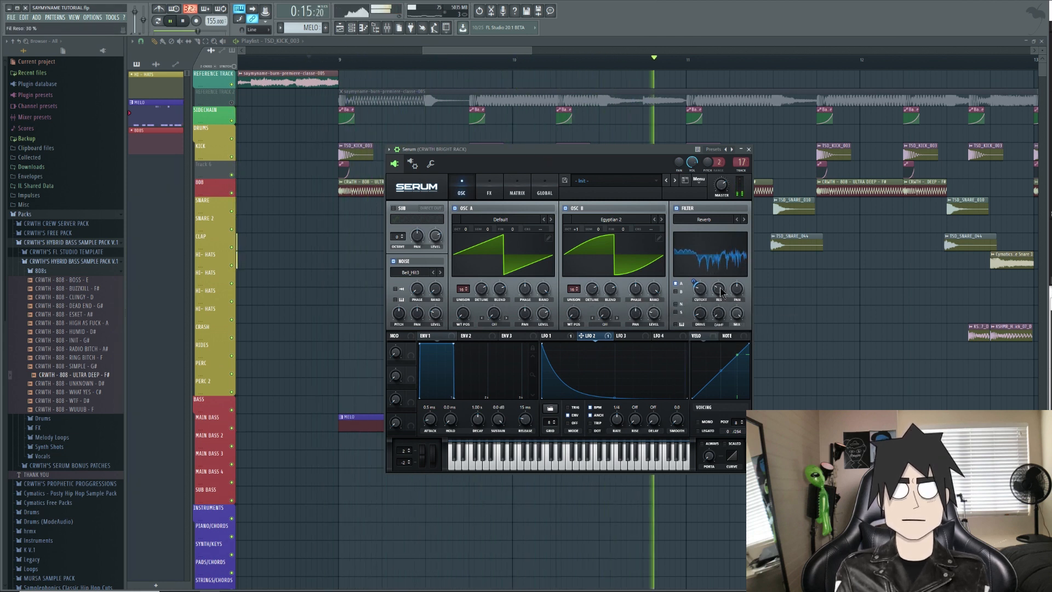
drag(720, 290, 720, 268)
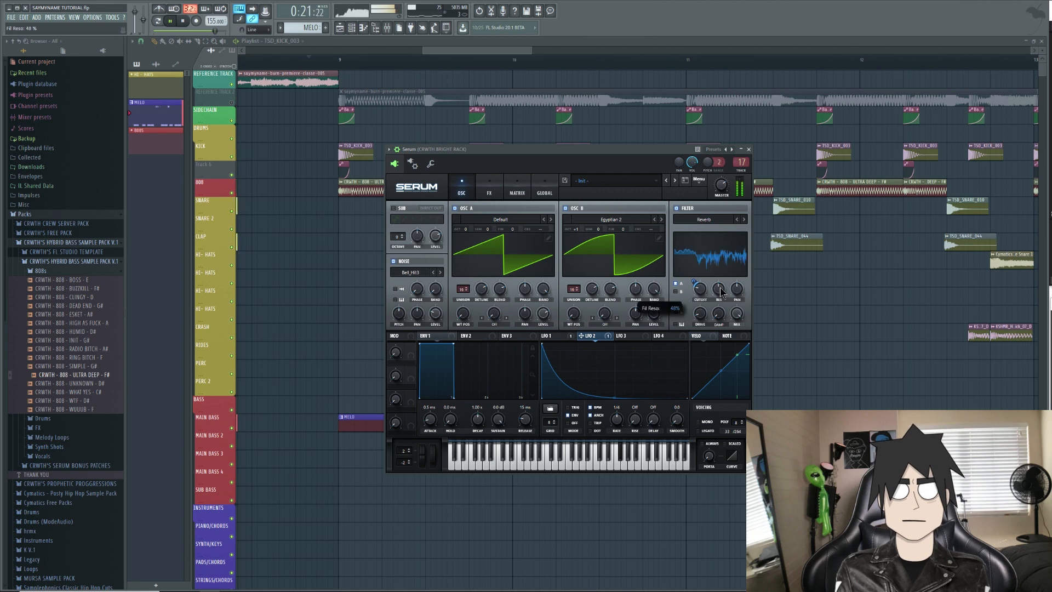
drag(720, 290, 720, 299)
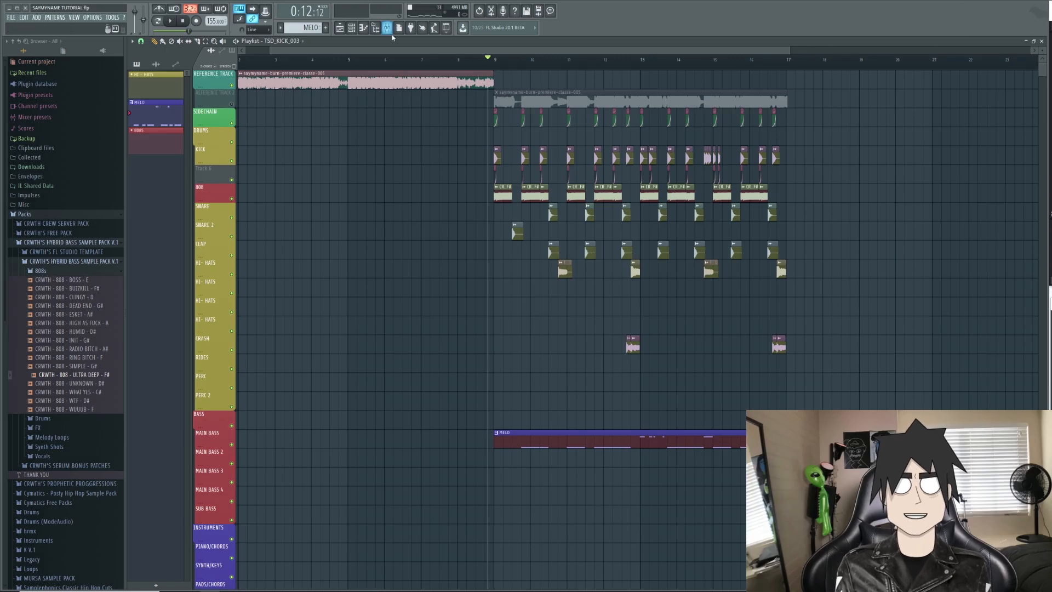
Step: Load the saved mixer track state with FabFilter Pro-L, Ozone 8 and a second FabFilter Pro-L onto the master track
click(393, 35)
click(155, 358)
right_click(153, 360)
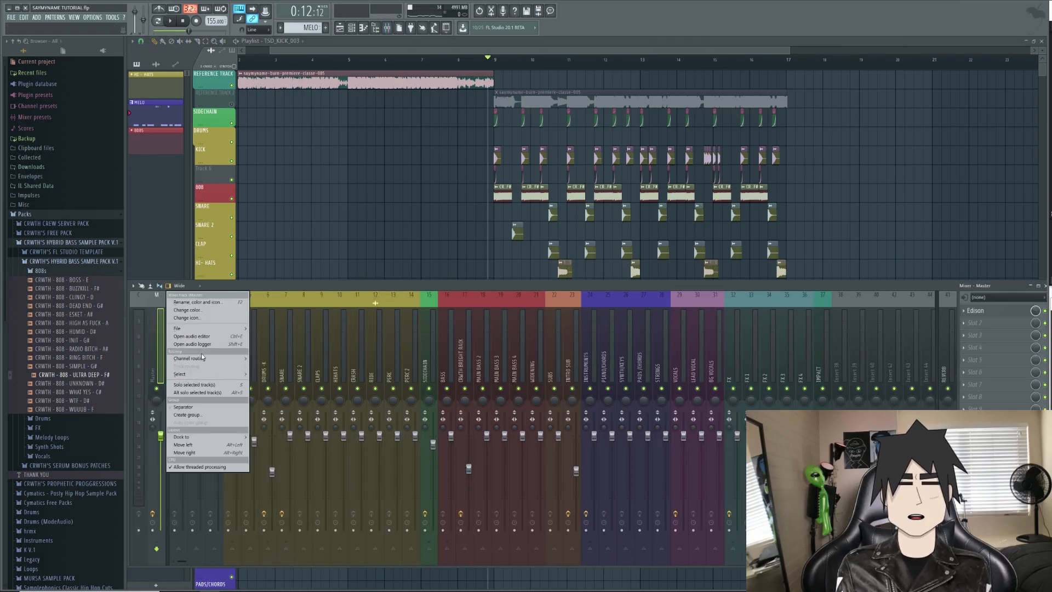
click(274, 358)
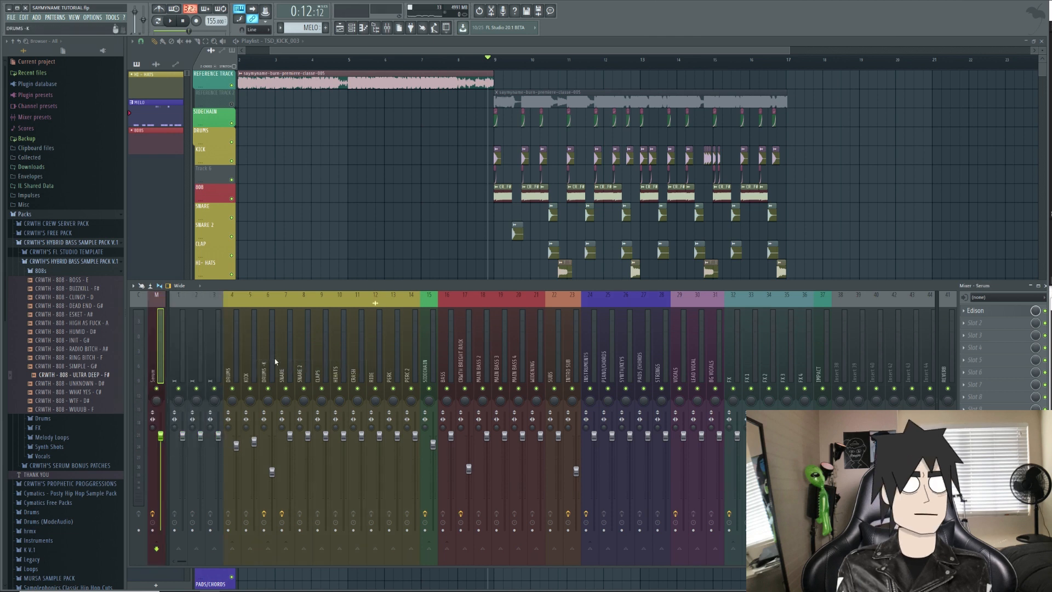
right_click(468, 370)
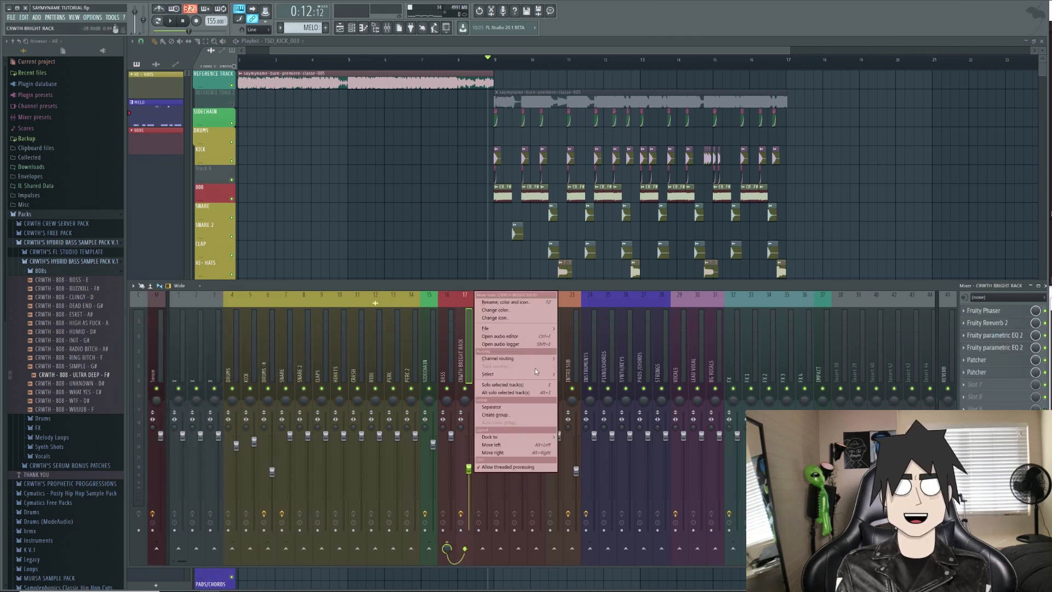
right_click(161, 356)
mouse_move(223, 360)
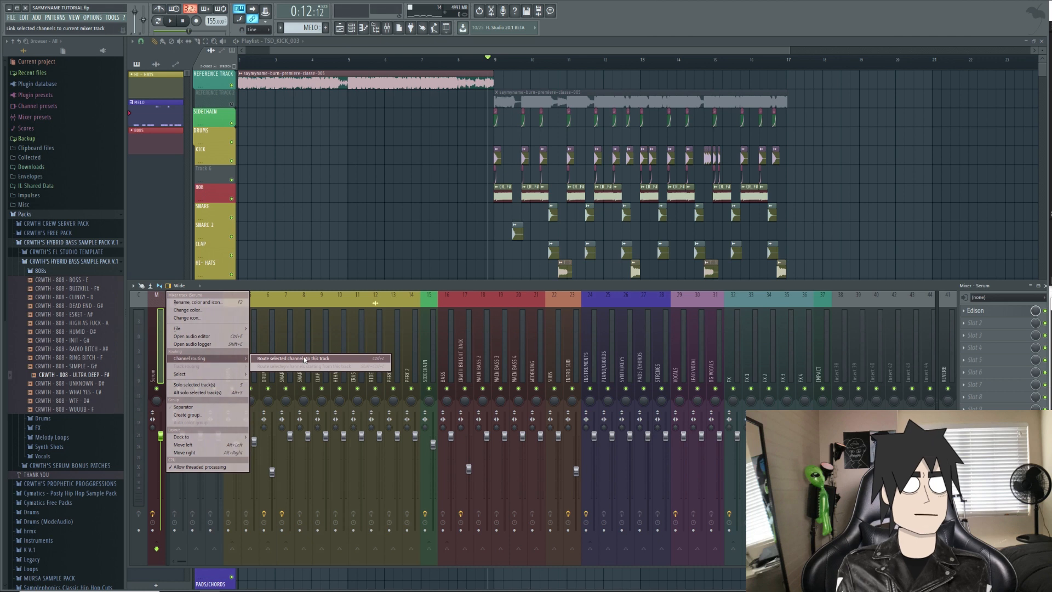
mouse_move(241, 328)
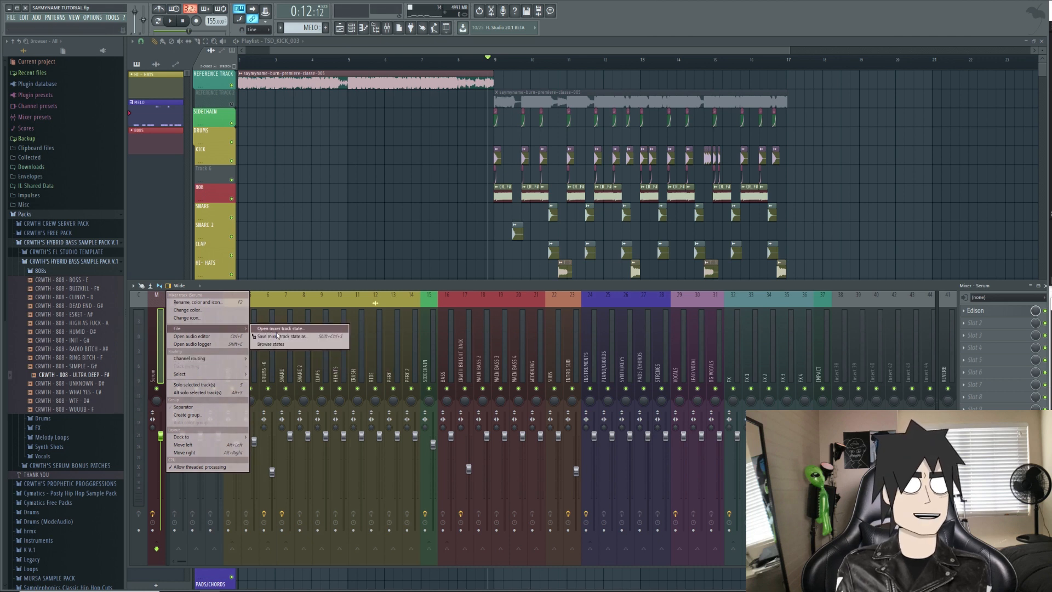
click(284, 329)
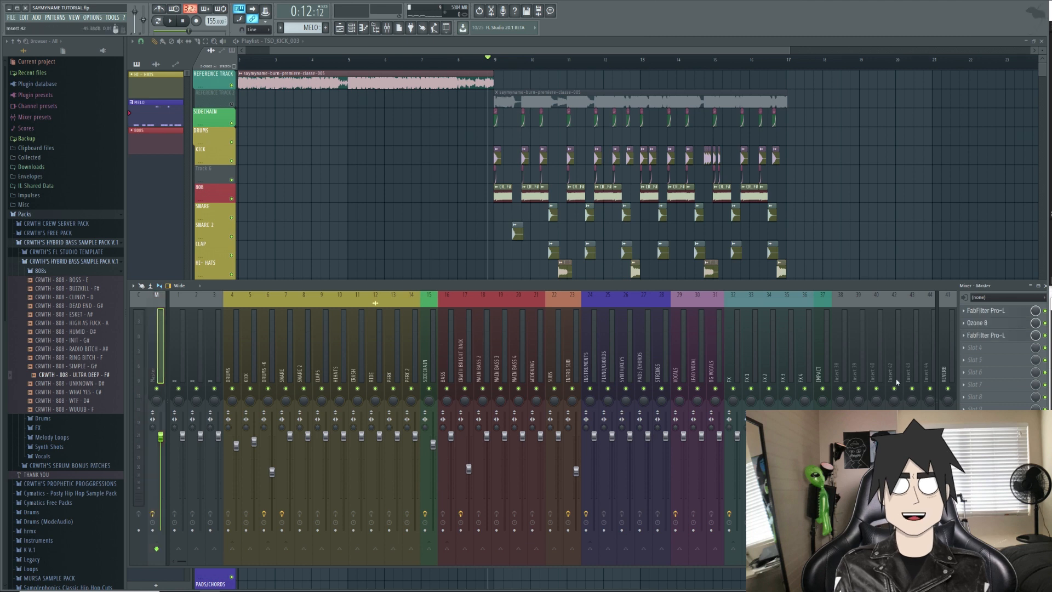
Step: Examine the master track's FabFilter Pro-L and Ozone 8 settings and close both plugin windows
click(993, 311)
click(992, 311)
click(991, 312)
click(985, 324)
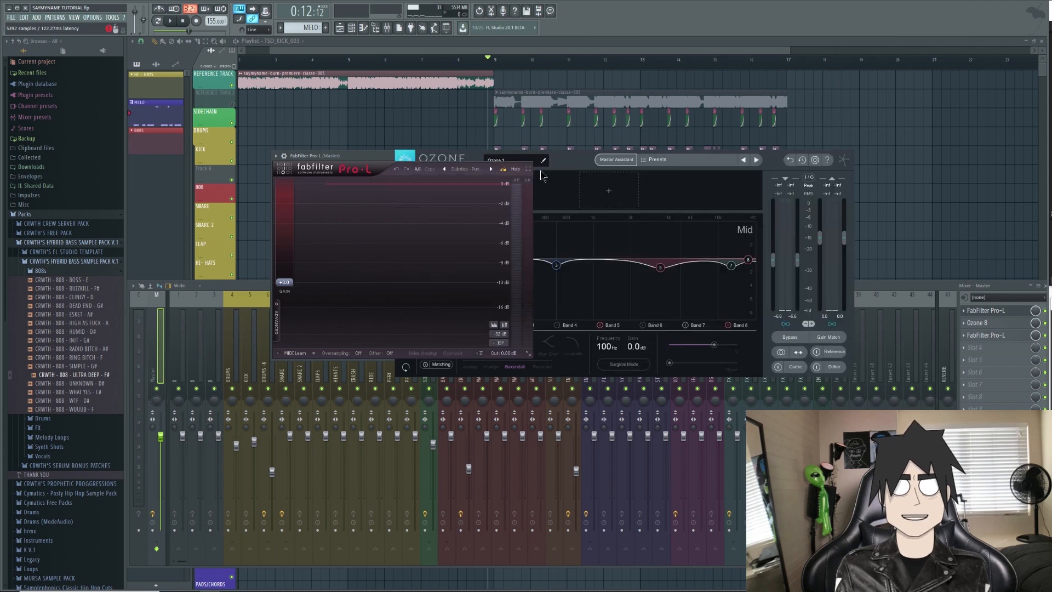
click(540, 171)
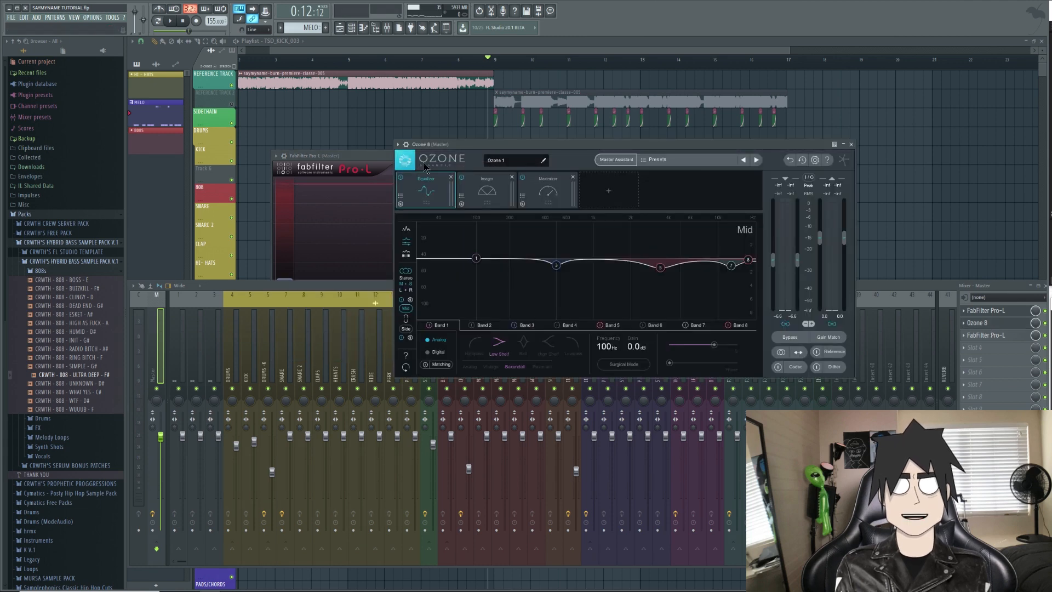
click(851, 145)
click(529, 156)
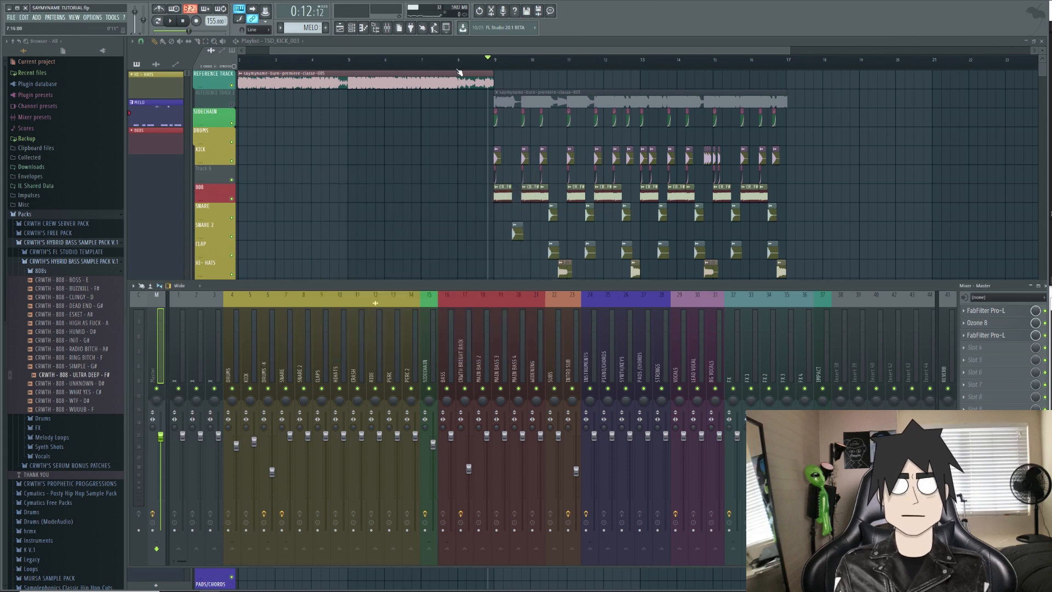
Step: Play the drop through the master chain and raise the volume of the drum track on mixer insert 6
key(F9)
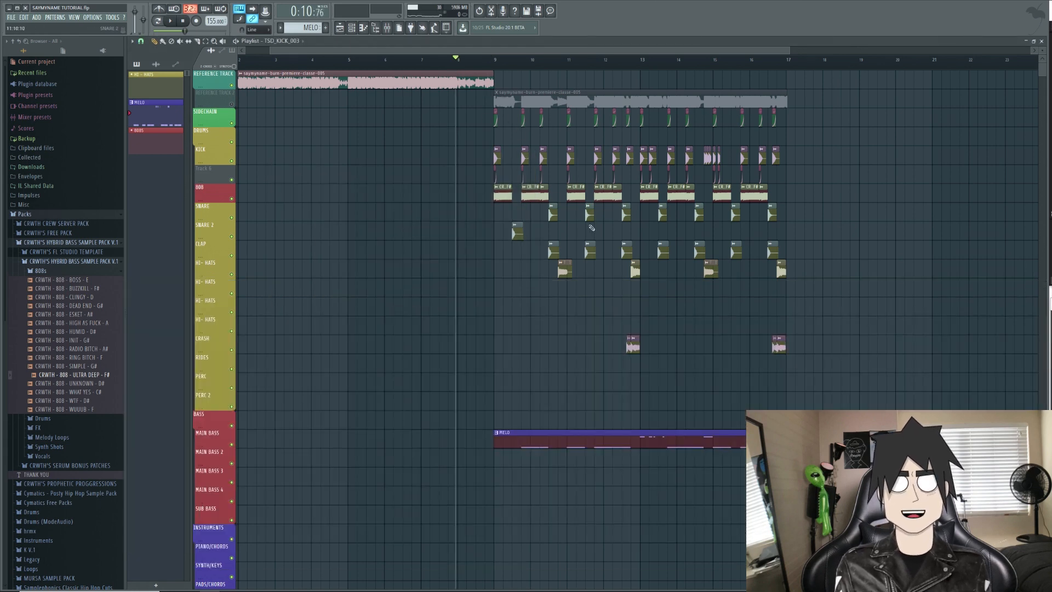
scroll(591, 227, up, 5)
scroll(591, 228, down, 4)
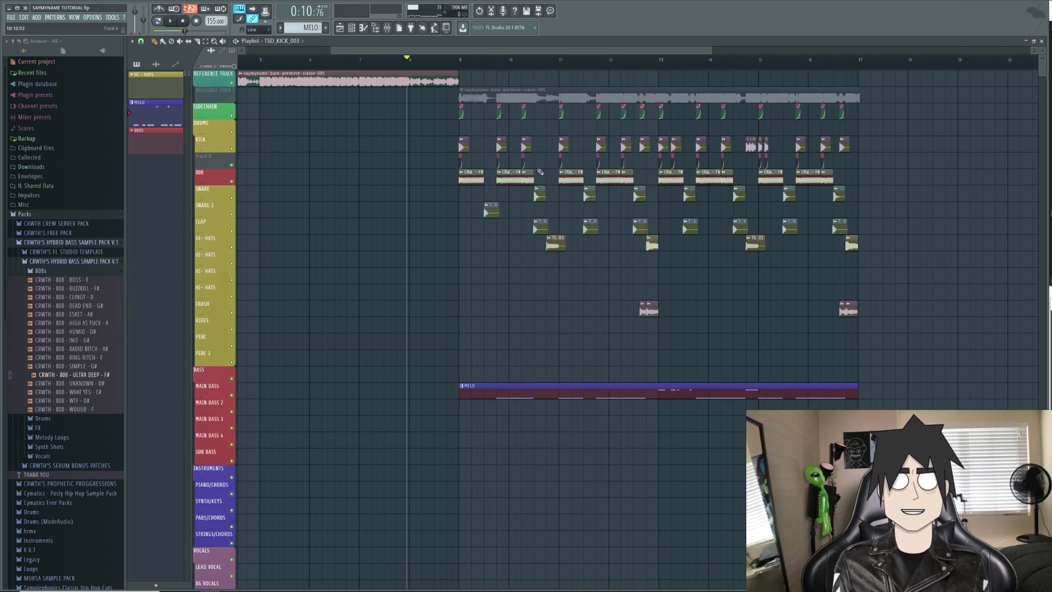
key(space)
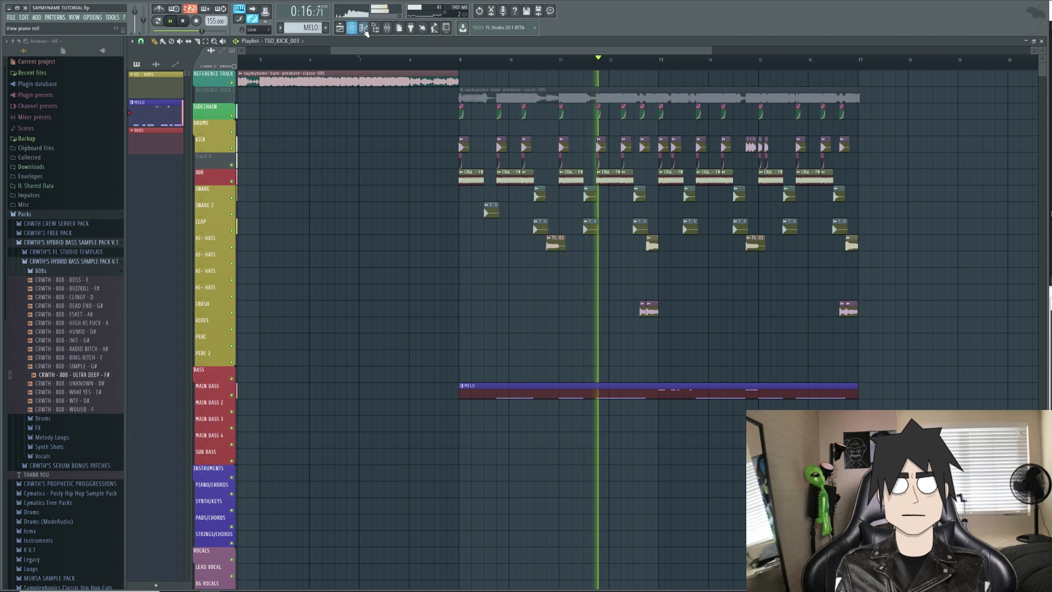
click(387, 28)
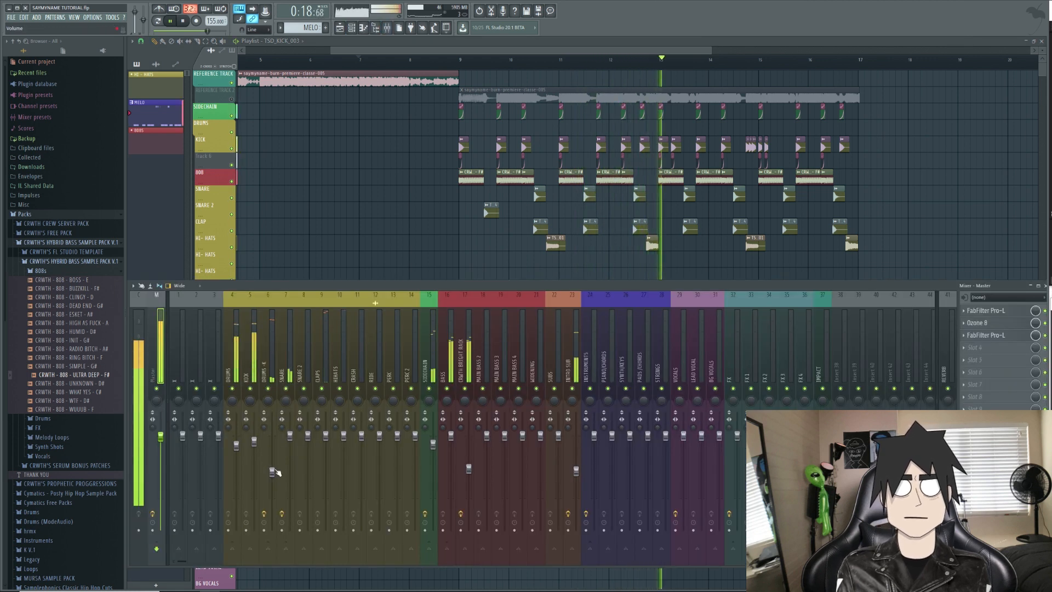
drag(272, 471, 272, 459)
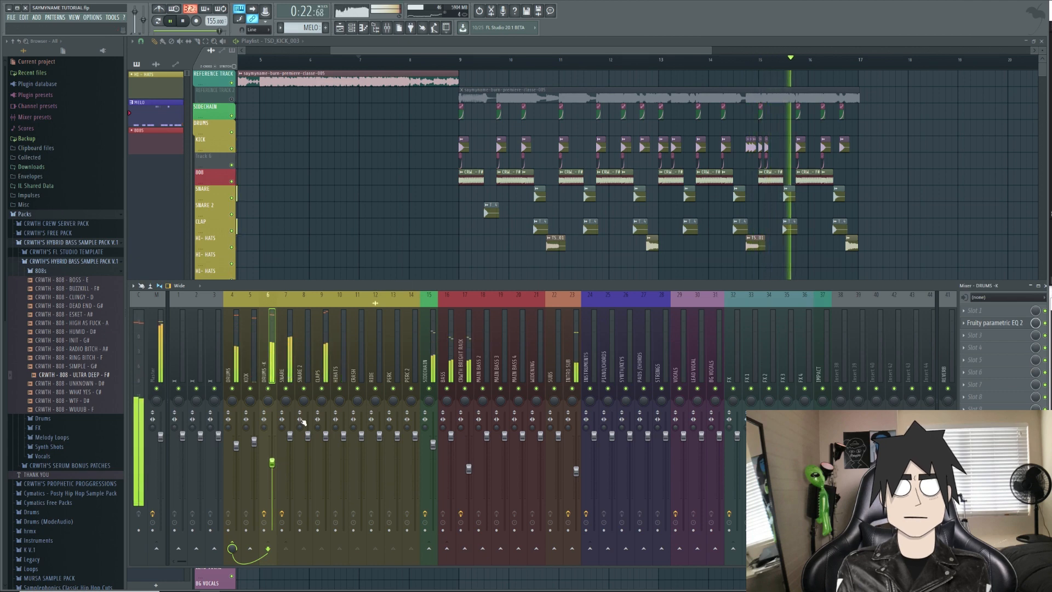
Step: Follow the end of the drop across all playlist tracks and stop playback
key(F9)
scroll(544, 263, down, 2)
scroll(544, 263, down, 2)
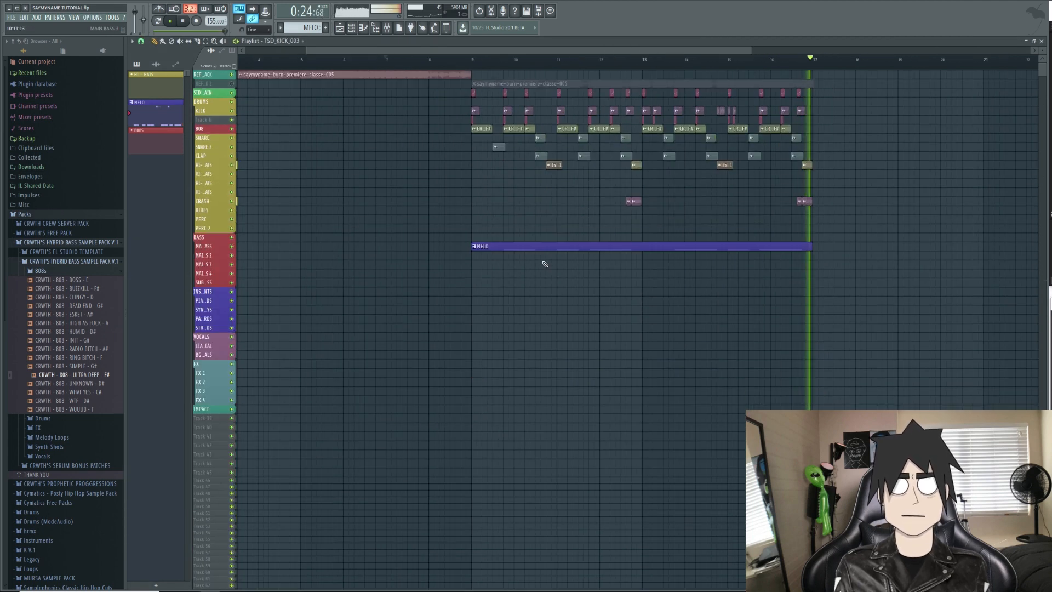
scroll(545, 263, up, 2)
key(space)
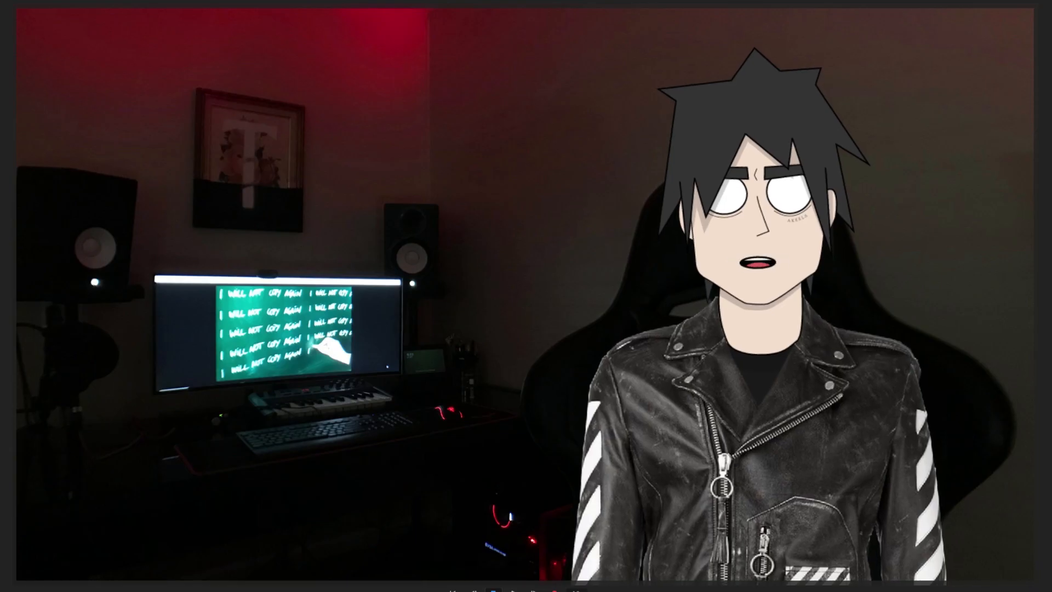